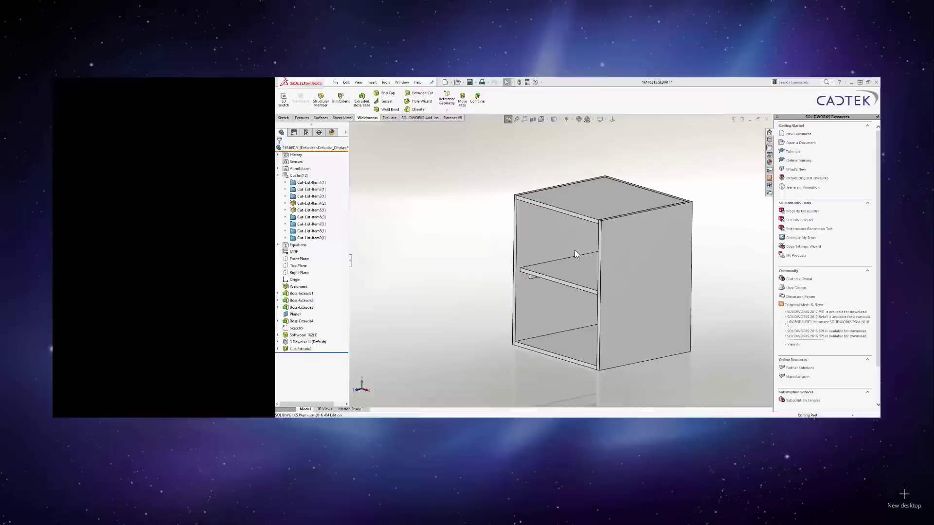
Create a new part document.
left_click(92, 9)
left_click(107, 20)
double_click(382, 219)
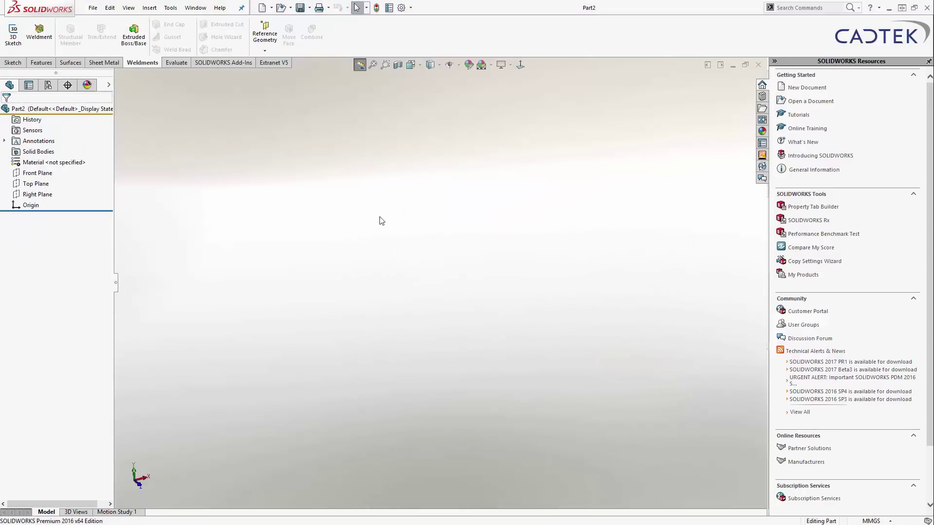
Sketch a centre rectangle at the origin on the Top Plane.
left_click(35, 184)
left_click(43, 175)
key("s")
left_click(282, 166)
left_click(296, 190)
left_click(449, 275)
left_click(281, 402)
Dimension the rectangle's side to 150 and make its edges equal, forming a square.
key("s")
left_click(307, 338)
left_click(284, 310)
left_click(209, 312)
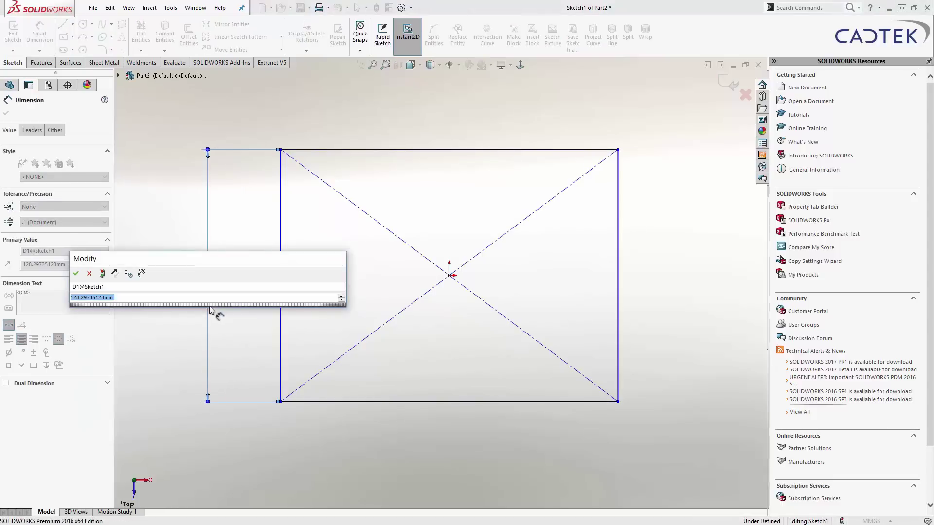
type("150")
key("Return")
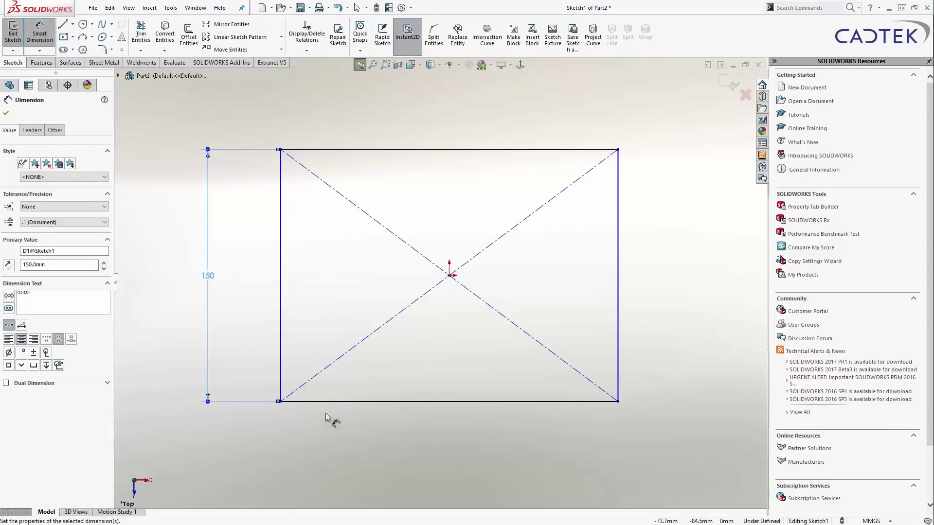
left_click(326, 403)
key("Escape")
key("Escape")
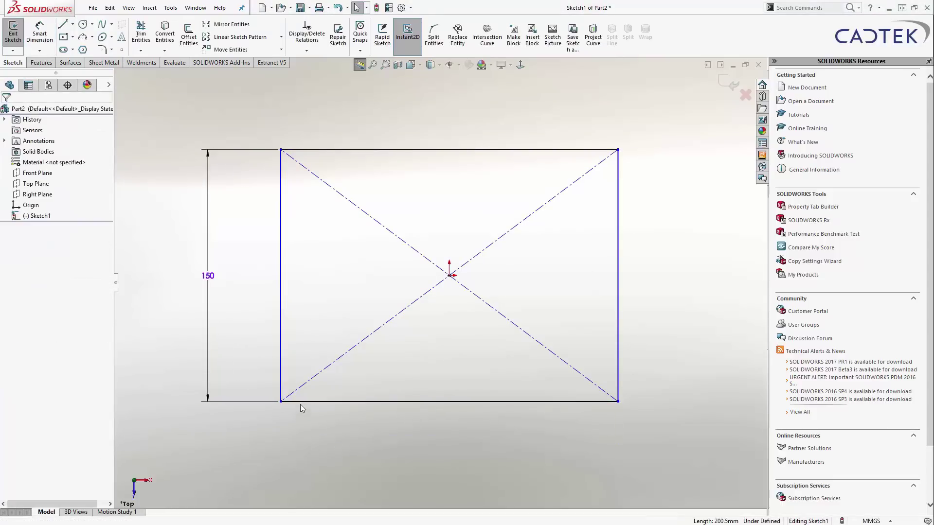
left_click(301, 402)
left_click(282, 302, "ctrl")
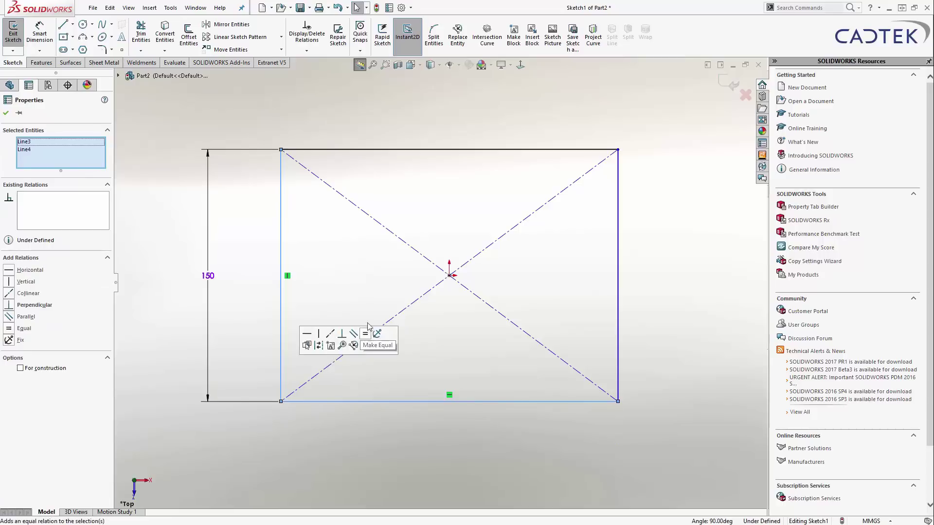
left_click(366, 333)
key("f")
Extrude the square sketch to an 18 mm depth.
key("s")
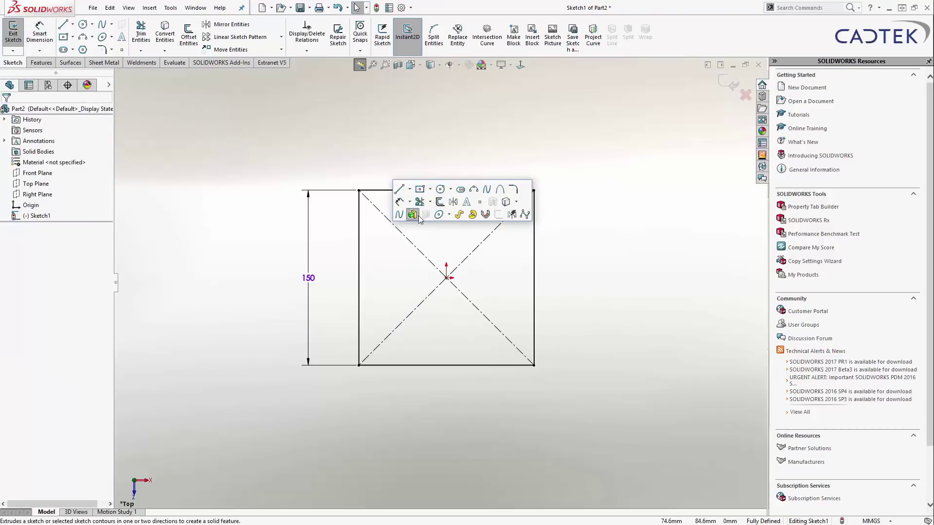
left_click(413, 215)
type("18")
key("Return")
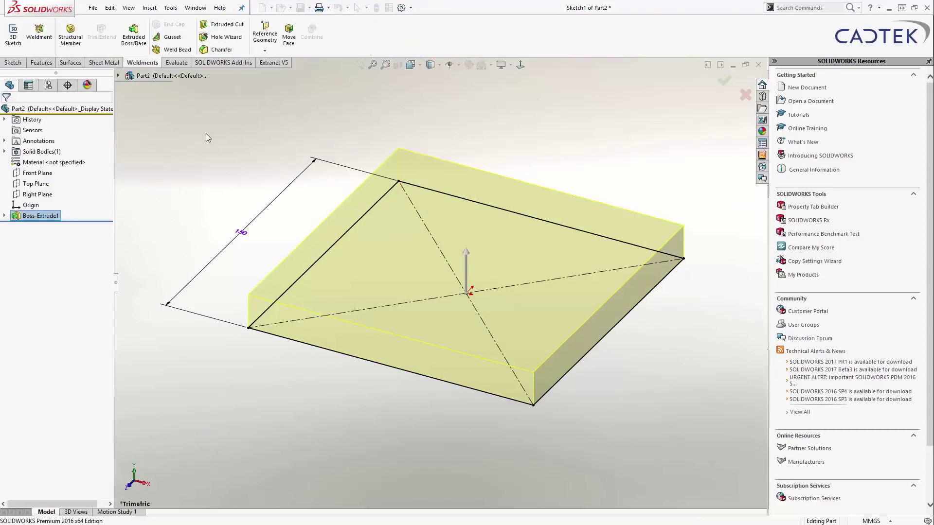
Confirm the extrude and apply the 'satin finished oak 2d' wood appearance to the block.
left_click(763, 131)
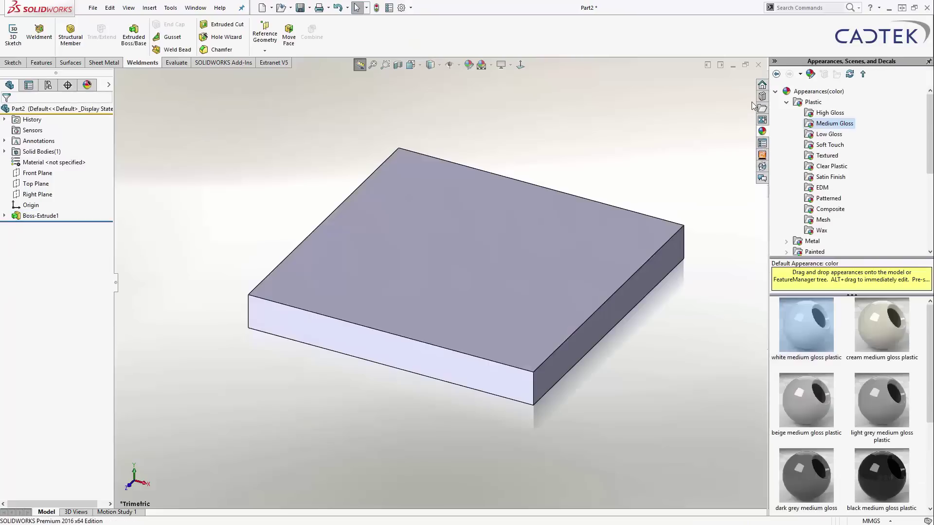
left_click(786, 102)
left_click(786, 177)
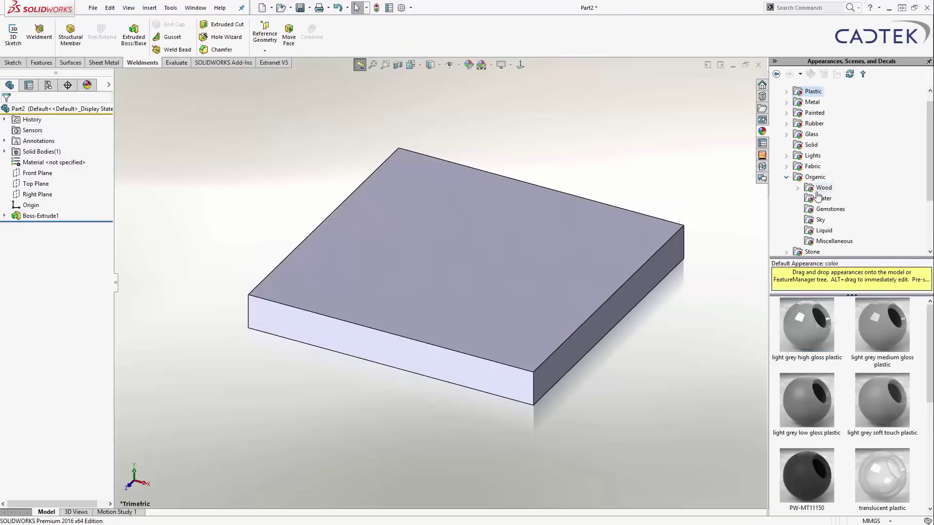
left_click(797, 188)
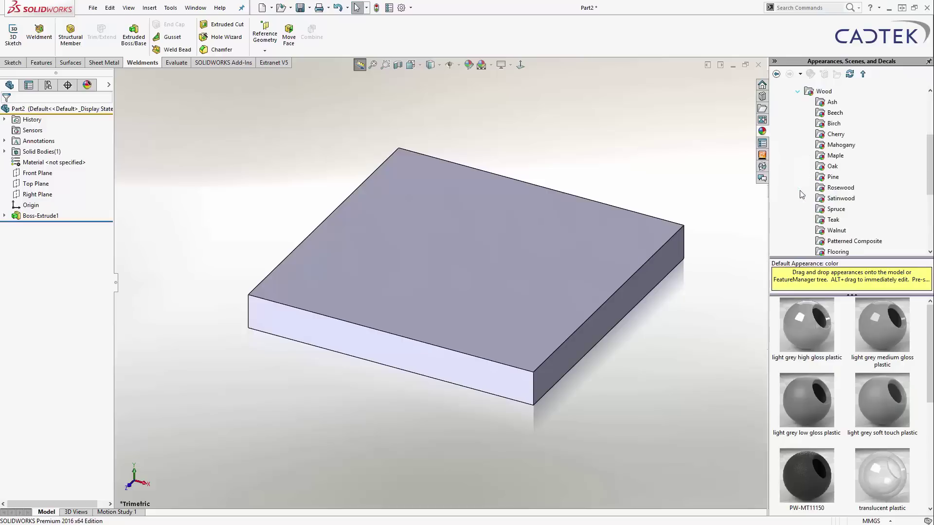
left_click(832, 166)
left_click_drag(888, 314, 584, 273)
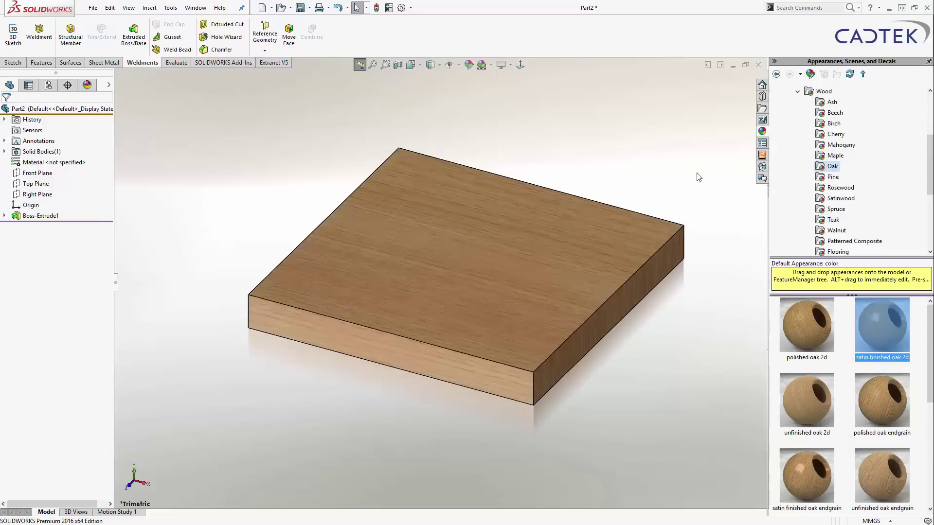
middle_click_drag(599, 197, 590, 164)
left_click(92, 8)
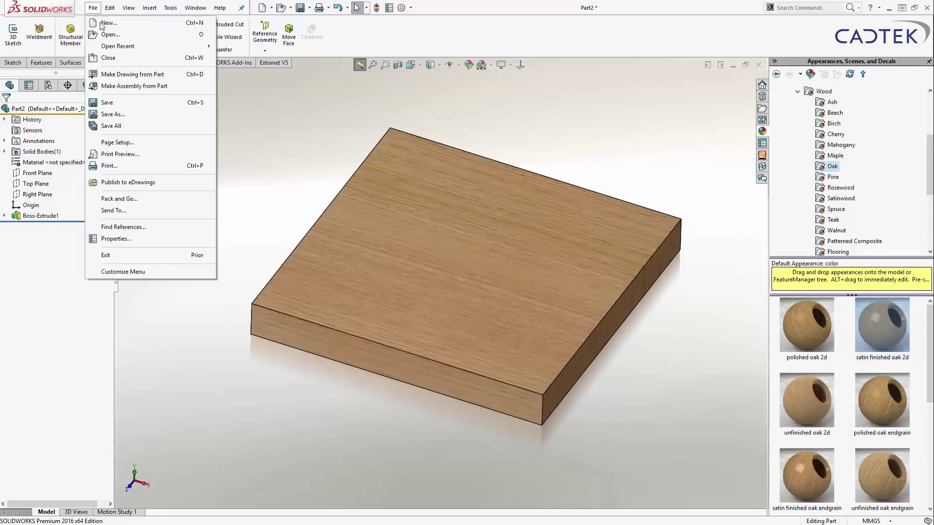
Save the slab as part file BASE REP.SLDPRT on the Desktop.
left_click(116, 109)
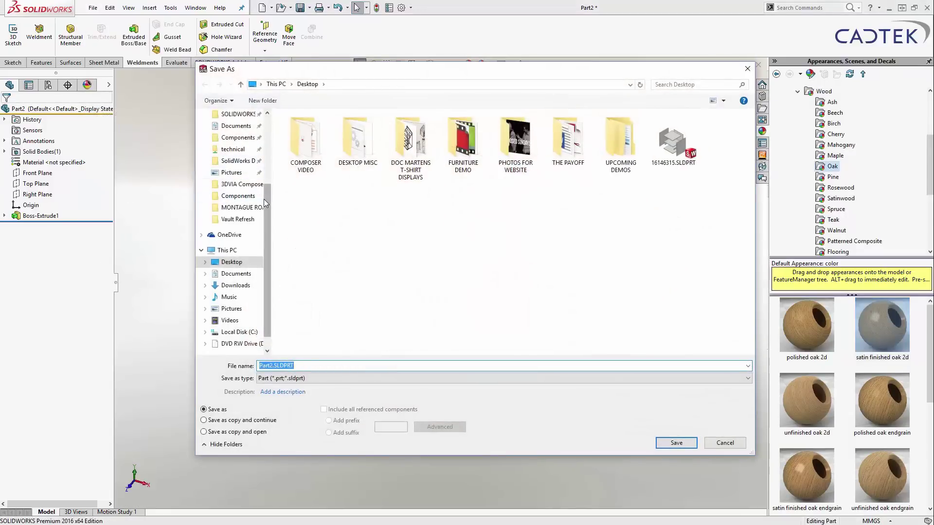
left_click_drag(263, 199, 265, 109)
left_click(311, 378)
left_click(312, 369)
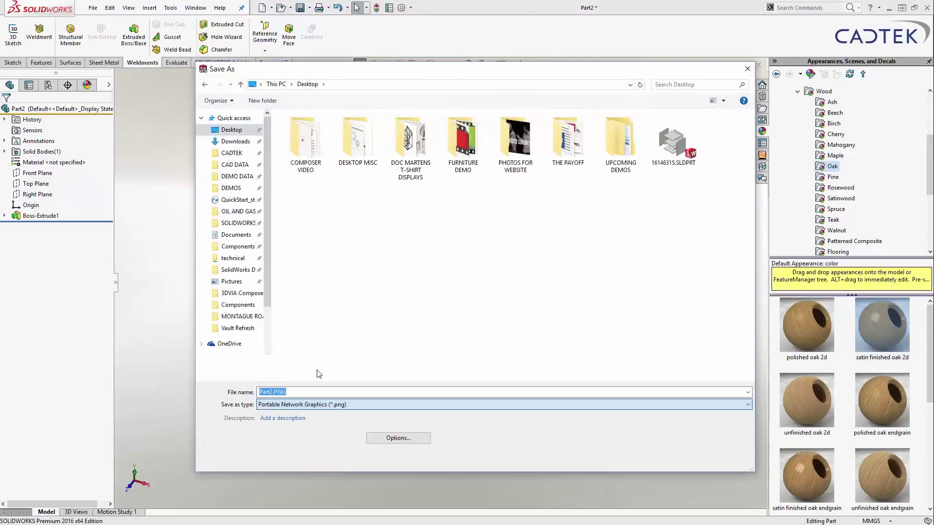
left_click(312, 404)
left_click(294, 193)
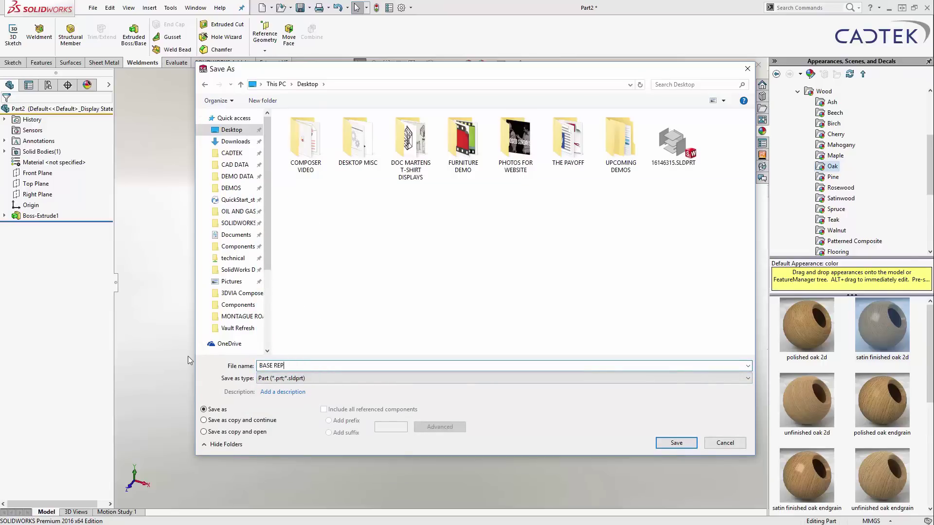
left_click(676, 443)
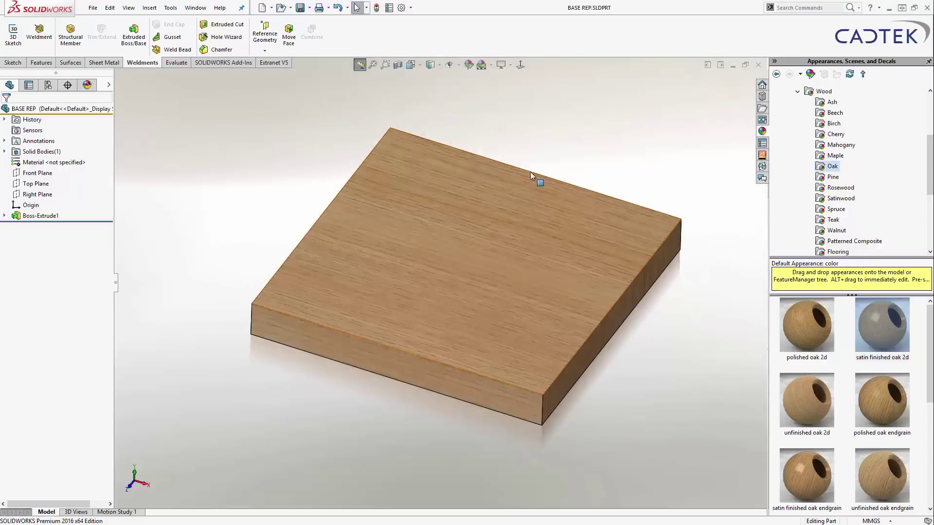
scroll(562, 159, "up", 3)
left_click(92, 8)
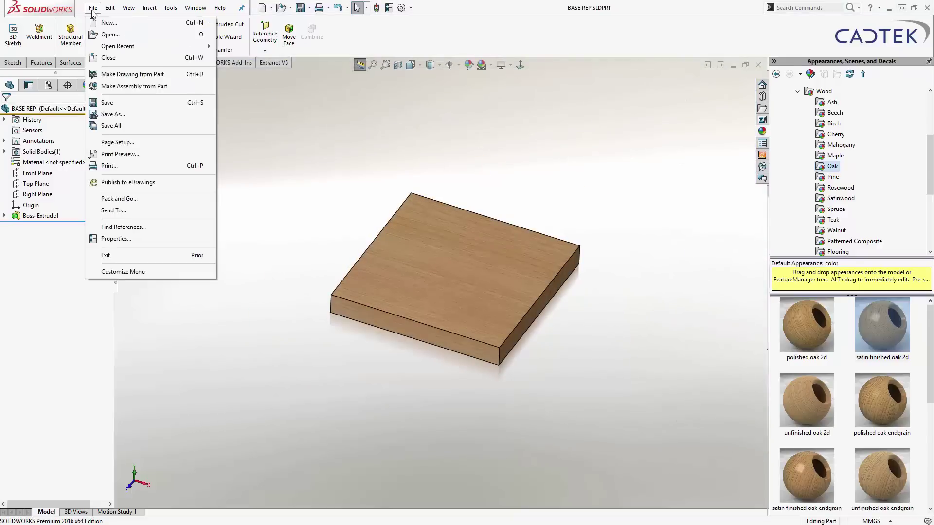
Make a new assembly from the part with BASE REP placed as the first component.
left_click(142, 86)
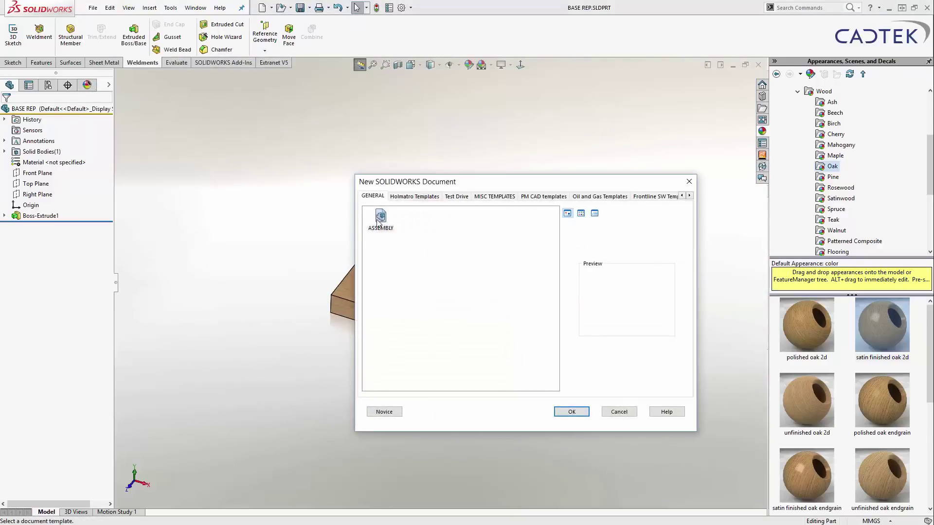
left_click(572, 412)
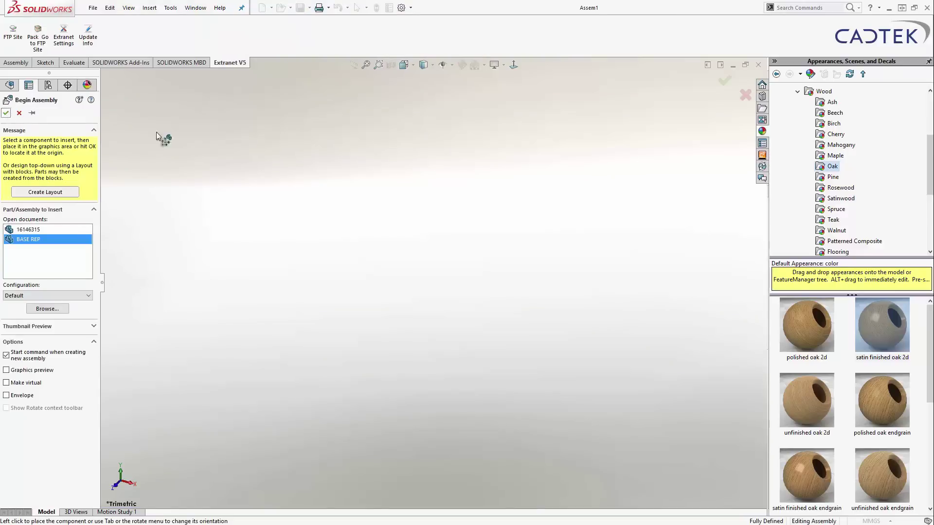
left_click(258, 142)
Insert the existing part PLINTH FOOT (NOT SMART) from the FURNITURE DEMO folder.
left_click(149, 8)
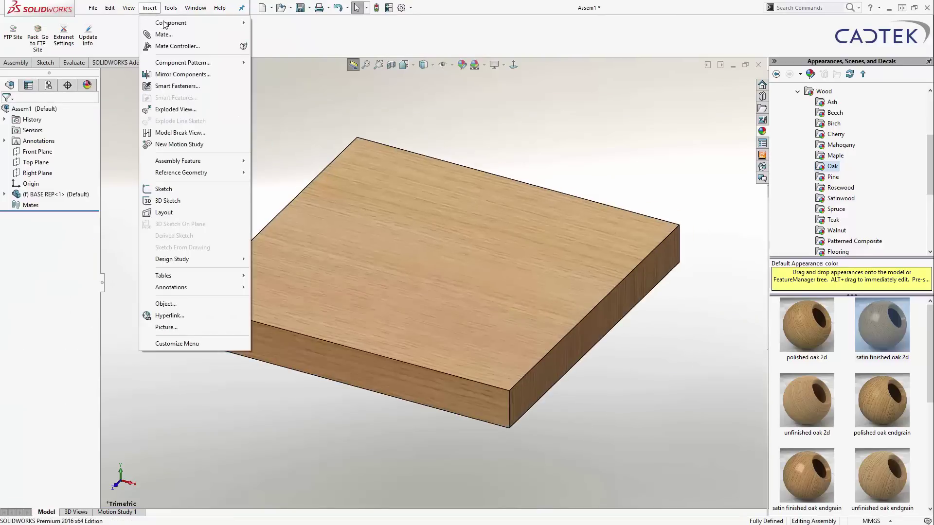
mouse_move(170, 22)
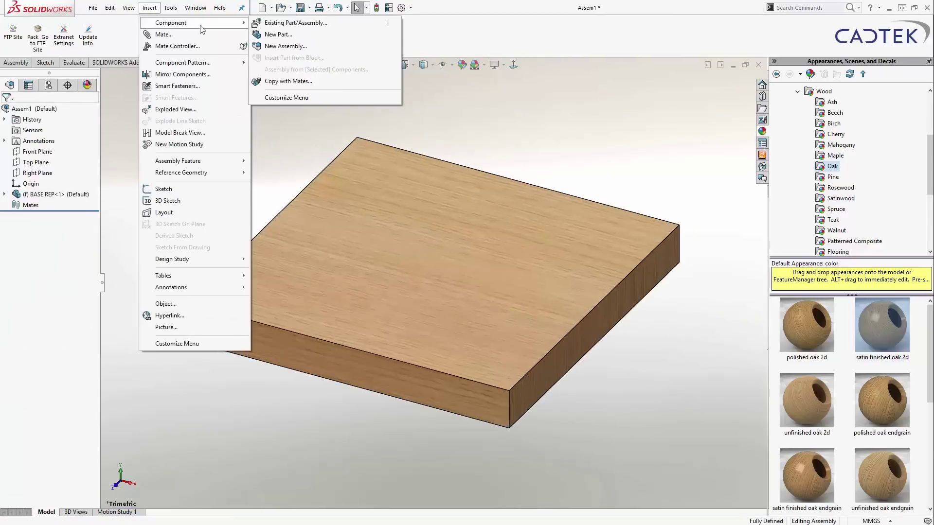
left_click(281, 24)
left_click(50, 281)
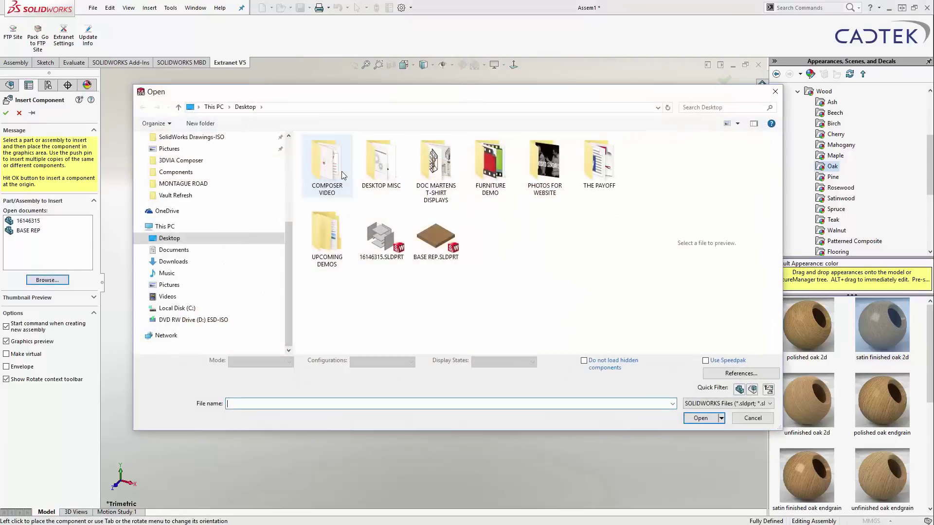
double_click(492, 170)
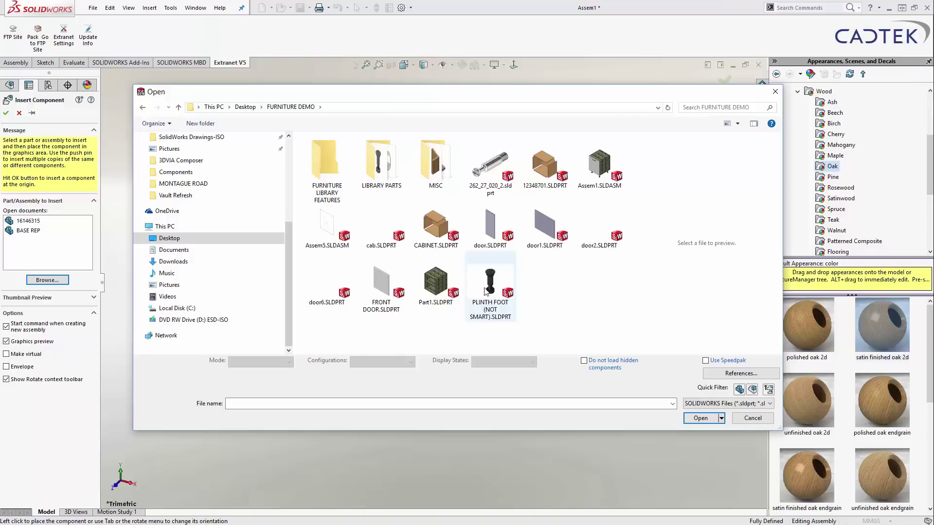
left_click(485, 291)
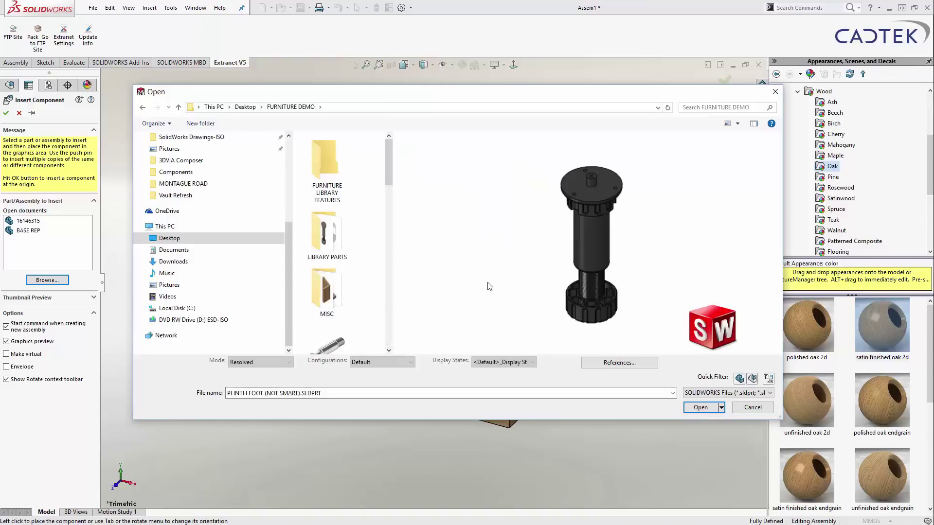
left_click(704, 411)
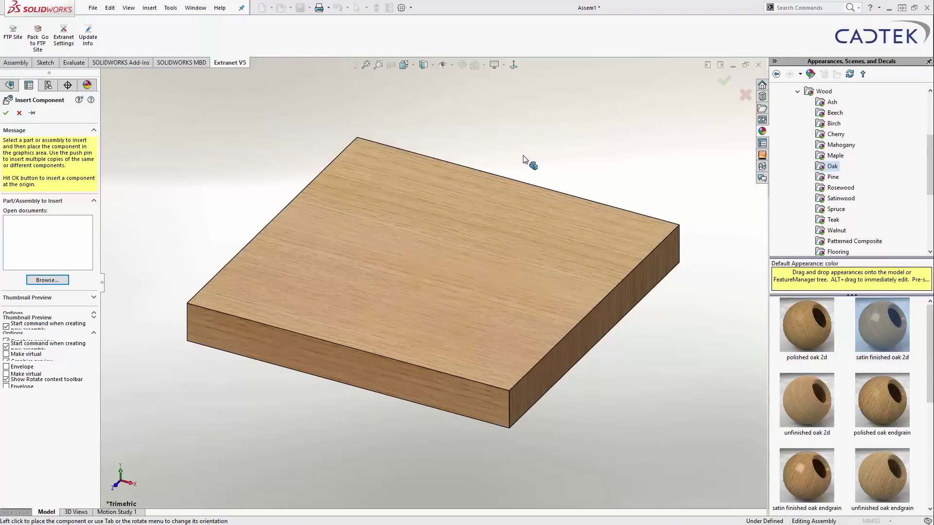
Drop the plinth foot above the board and move it clear of the slab.
left_click(555, 146)
key("f")
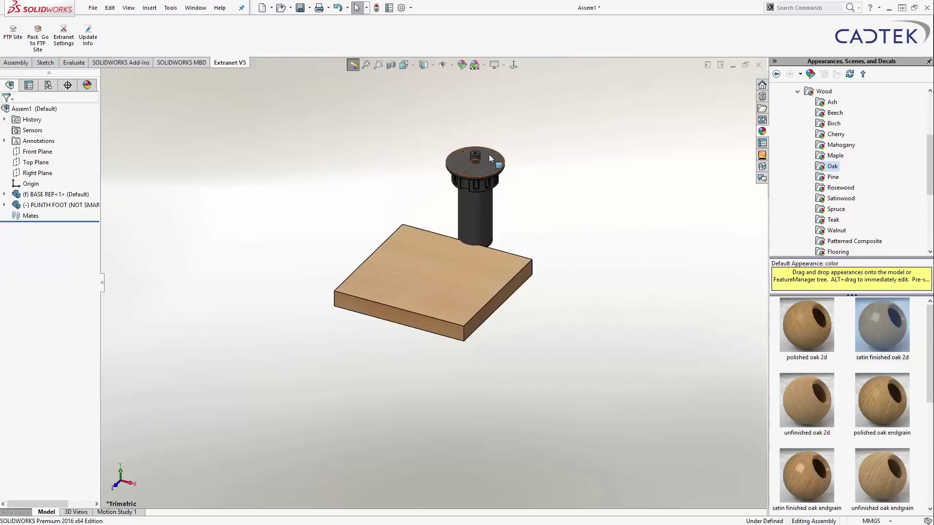
right_click_drag(489, 154, 530, 377)
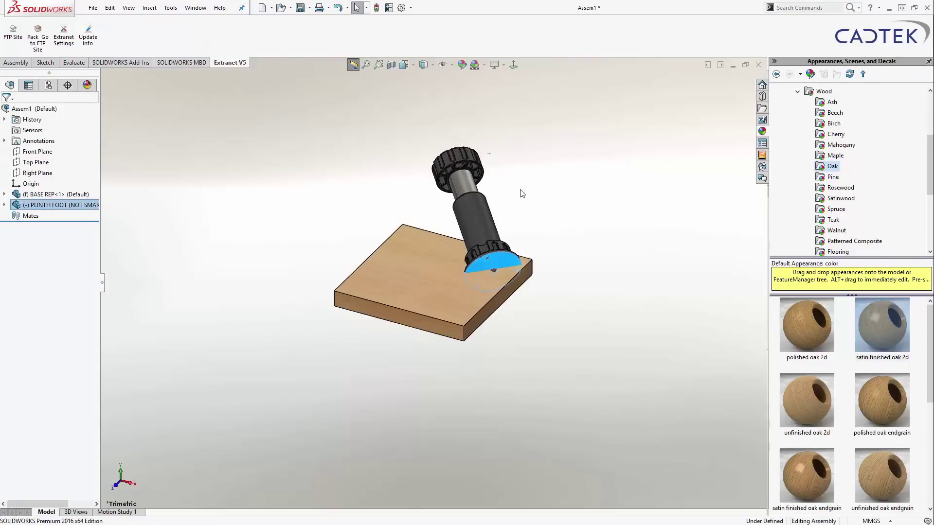
left_click(521, 190)
scroll(508, 219, "down", 2)
left_click_drag(465, 221, 348, 144)
left_click(474, 176)
scroll(474, 181, "up", 3)
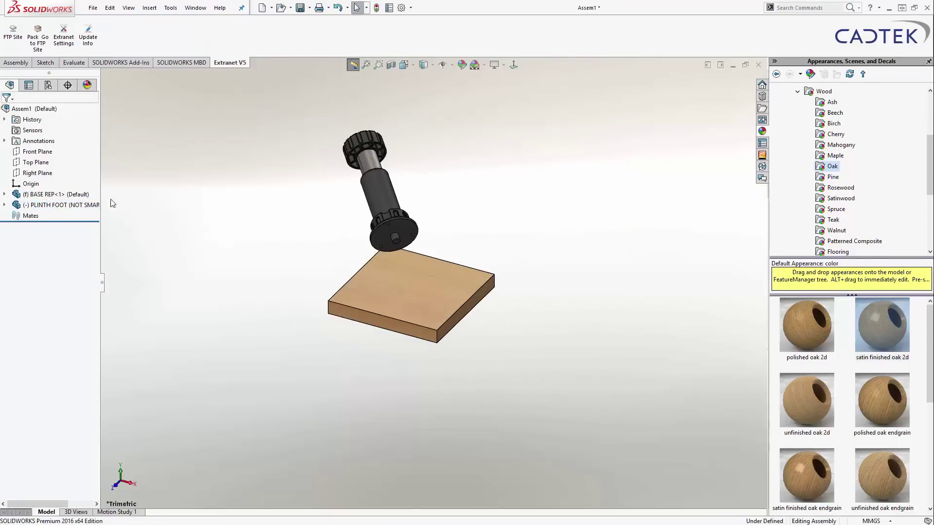
Mate the assembly's Right Plane coincident with the foot's Right Plane.
left_click(37, 175)
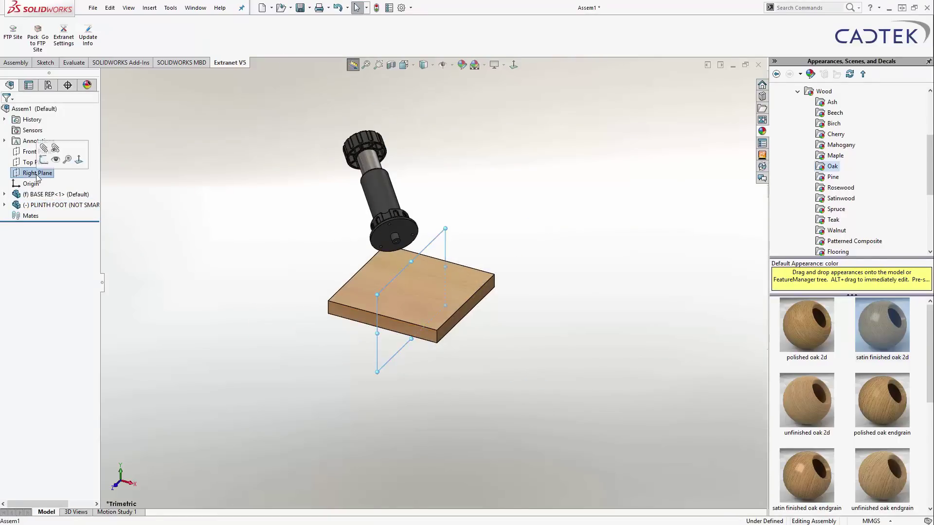
left_click(4, 204)
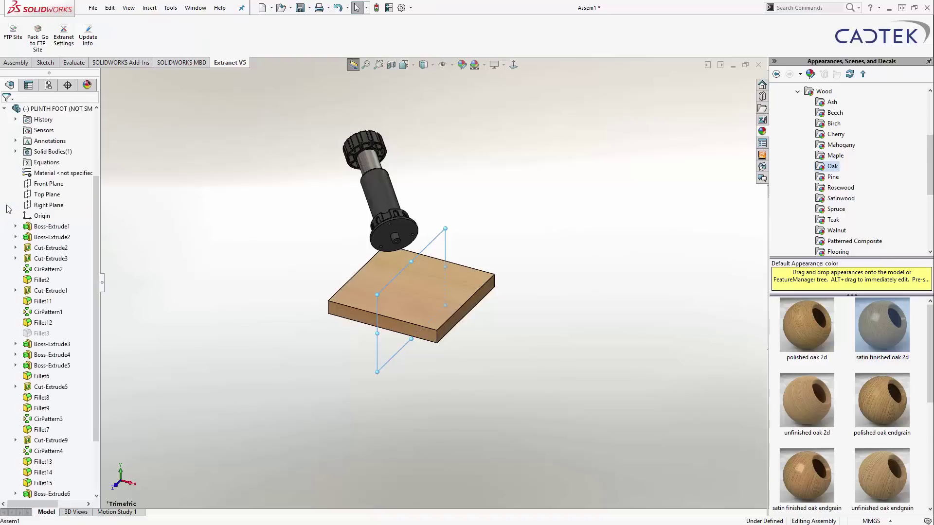
left_click(44, 206, "ctrl")
left_click(75, 190)
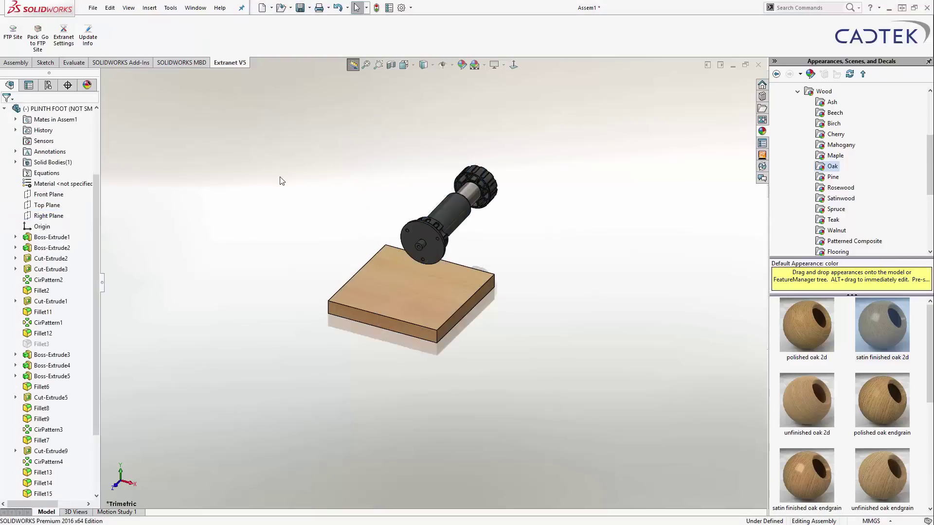
Mate the foot's flange bottom face coincident with the plate's top face.
scroll(467, 256, "down", 2)
left_click(382, 223)
left_click(398, 285, "ctrl")
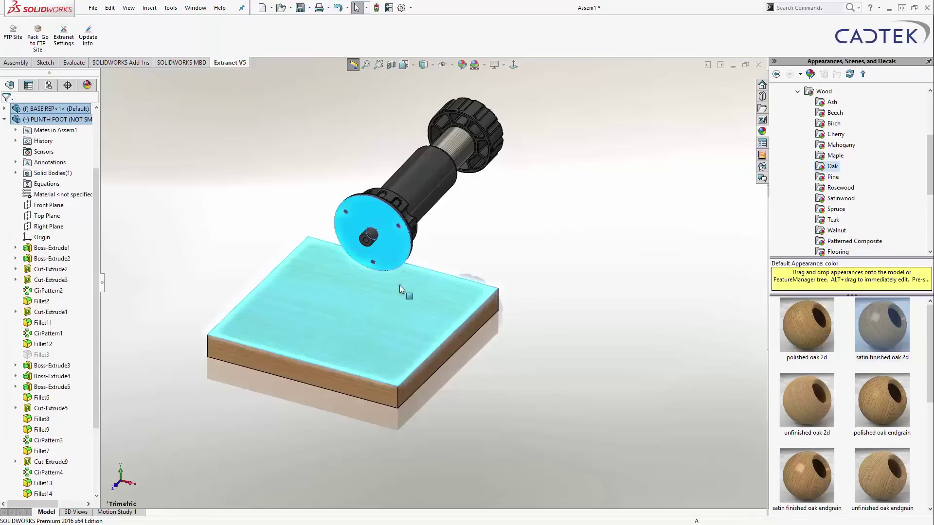
left_click(427, 277)
left_click(362, 246)
left_click_drag(295, 228, 332, 314)
left_click(132, 161)
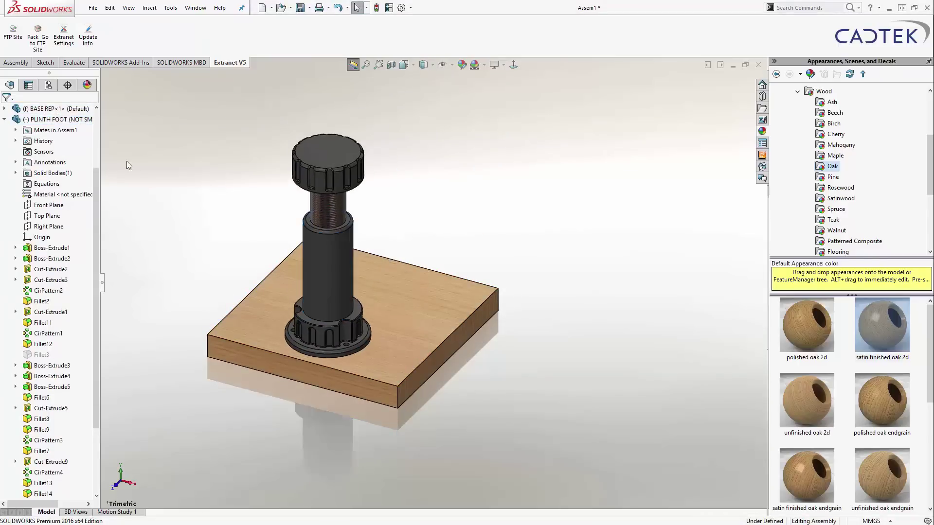
scroll(36, 131, "up", 3)
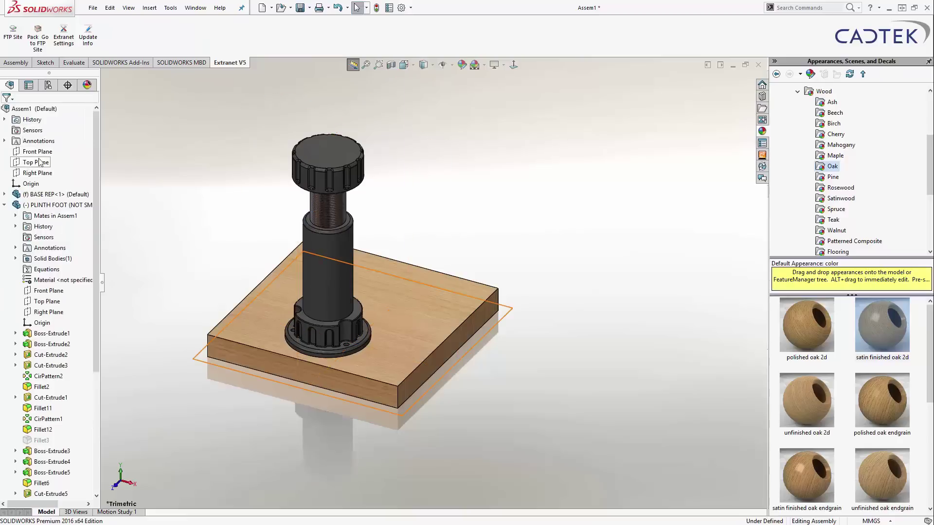
Mate the assembly's Front Plane coincident with the foot's Front Plane.
left_click(37, 152)
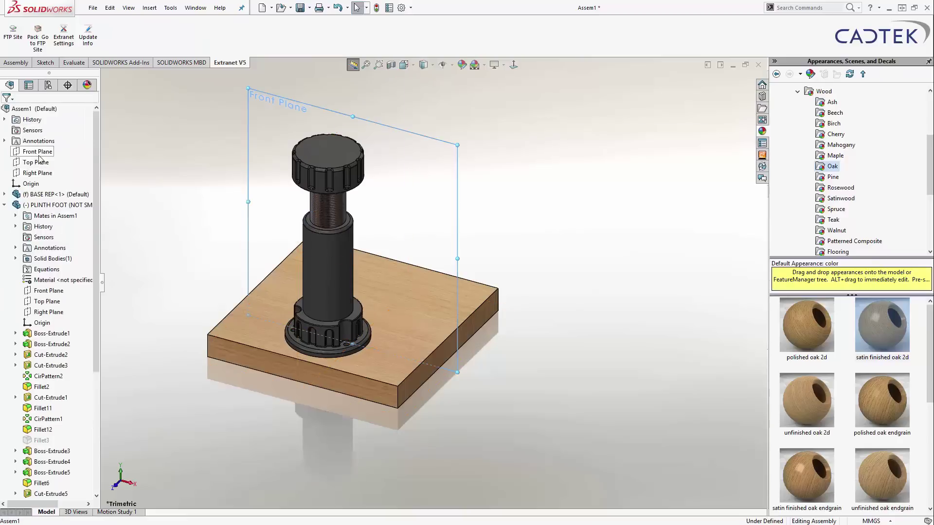
left_click(49, 291, "ctrl")
left_click(60, 263)
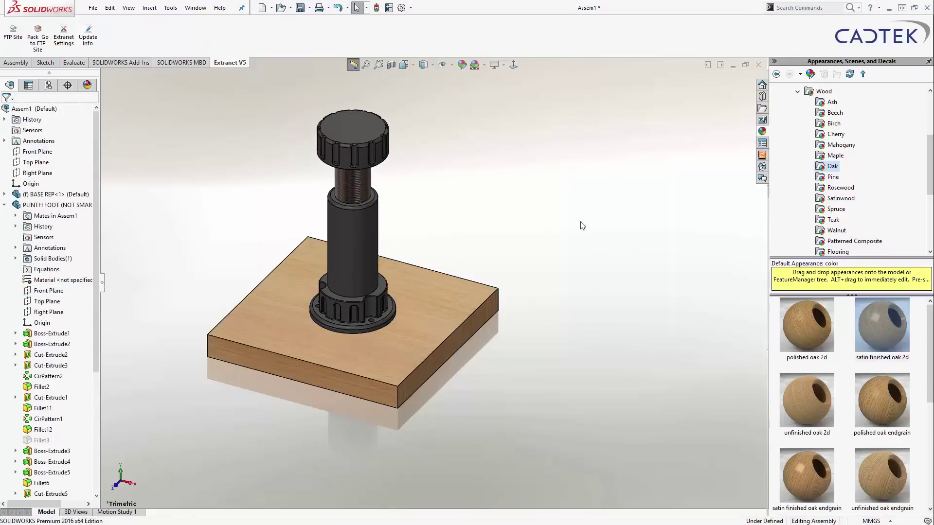
middle_click_drag(485, 207, 334, 161)
scroll(352, 326, "down", 6)
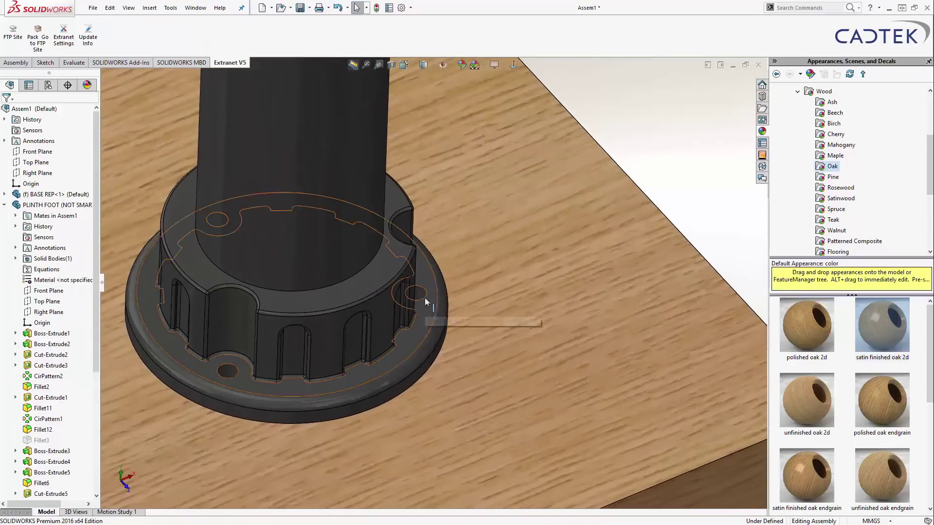
middle_click_drag(506, 304, 533, 345)
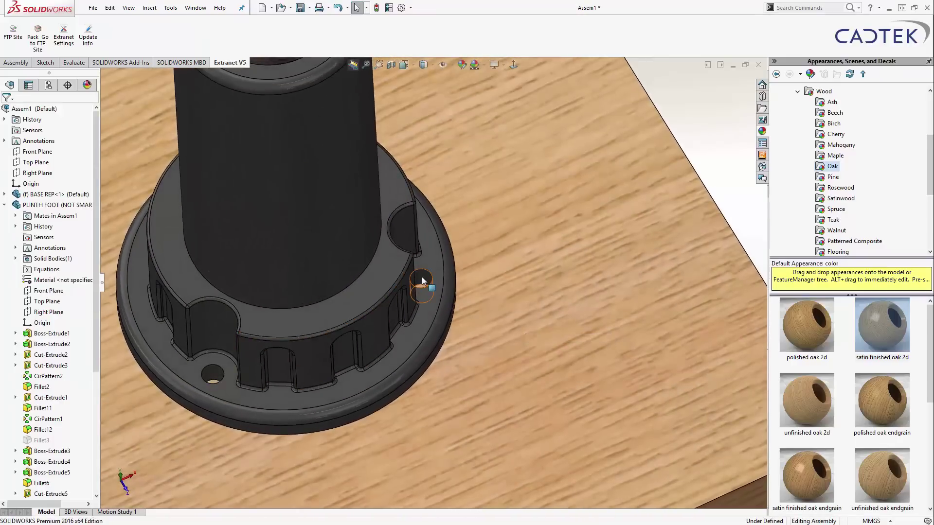
scroll(427, 281, "up", 6)
scroll(550, 245, "down", 2)
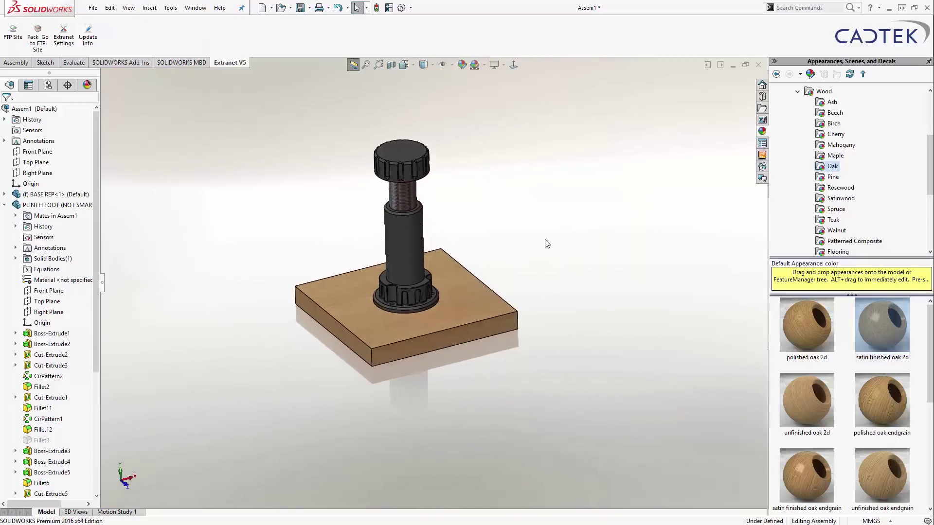
scroll(547, 244, "down", 2)
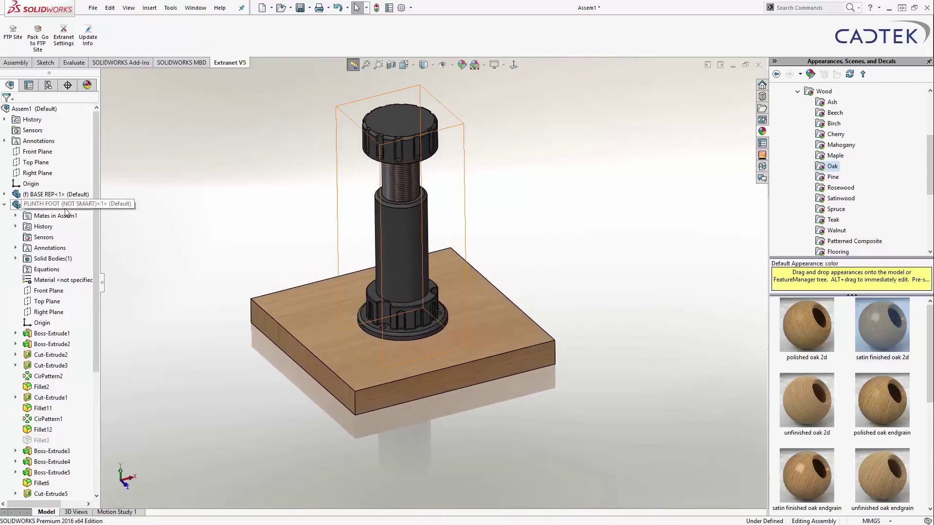
Collapse the FeatureManager tree and select the plate's top face.
right_click(81, 248)
left_click(129, 249)
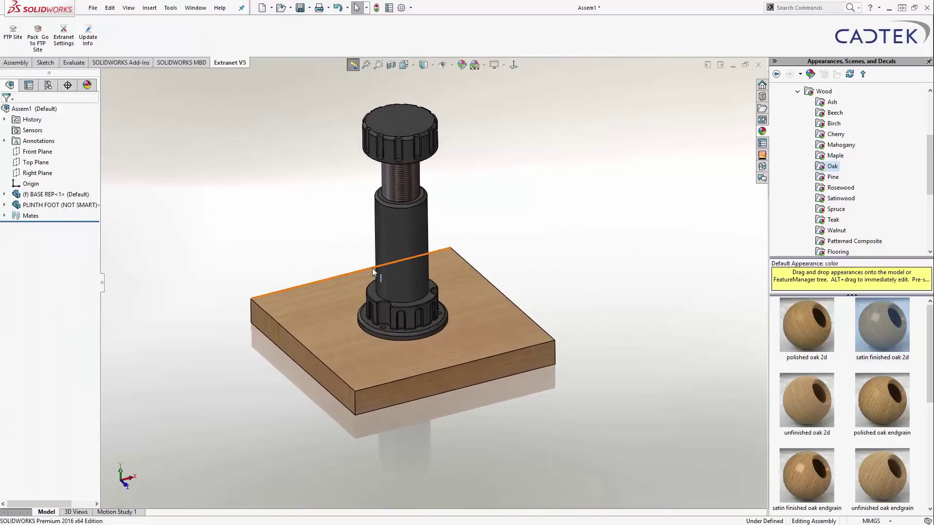
middle_click_drag(265, 204, 263, 237)
left_click(308, 271)
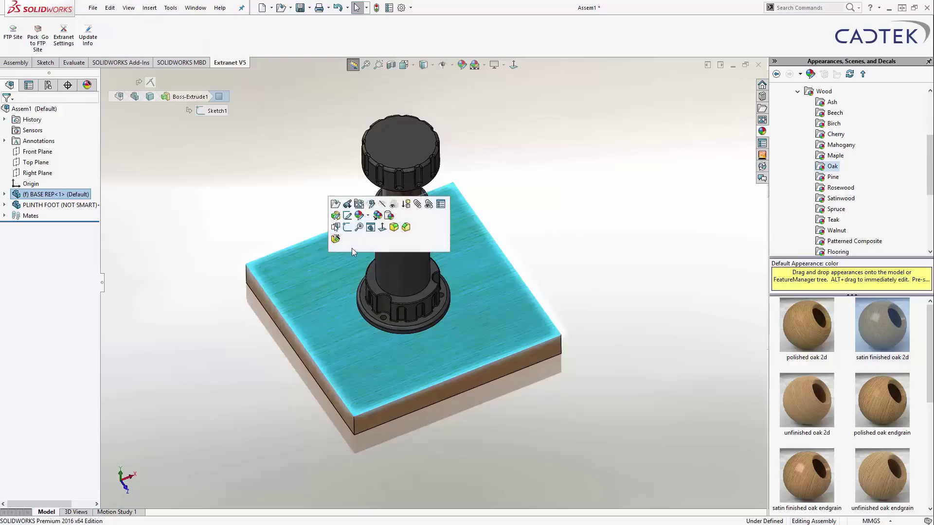
Edit BASE REP in place, saving the assembly as Assem1.SLDASM on the Desktop.
left_click(370, 204)
left_click(468, 273)
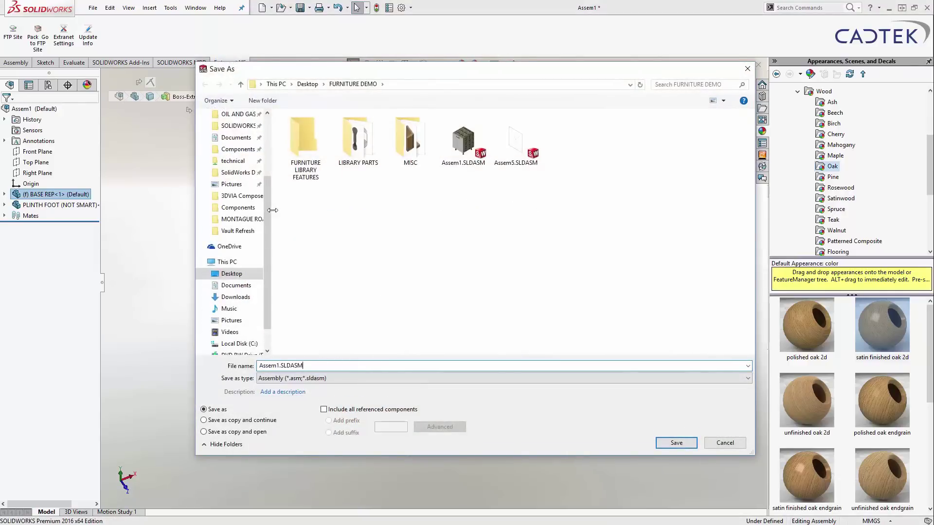
scroll(267, 209, "up", 5)
left_click(232, 130)
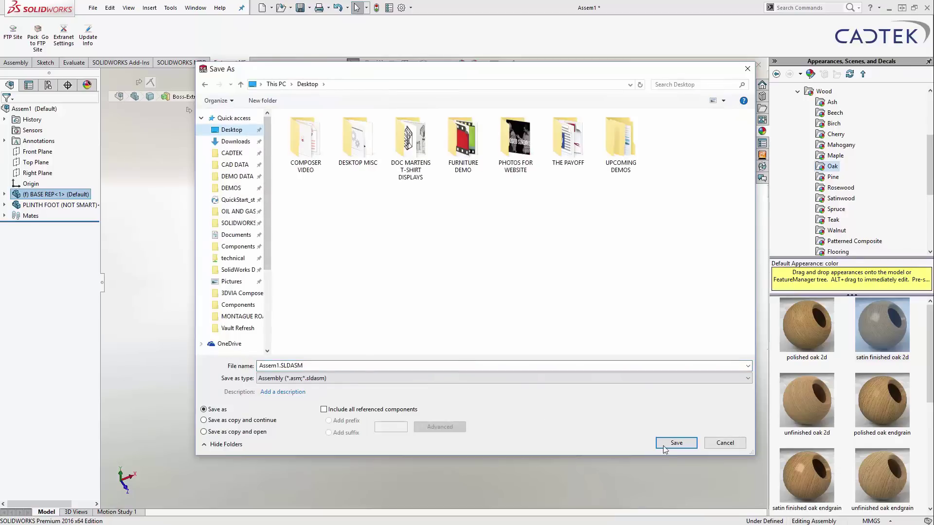
left_click(676, 444)
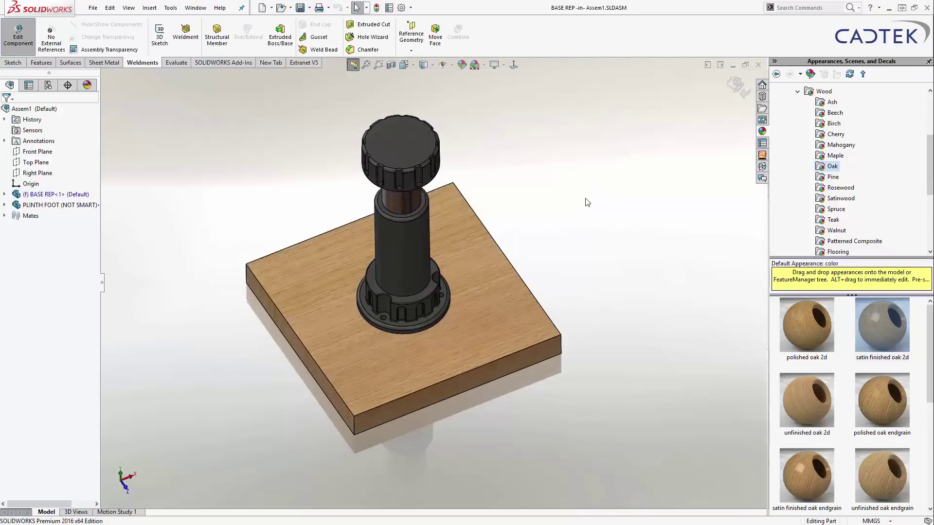
View the base's top face Normal To, looking straight down.
left_click(463, 241)
left_click(502, 182)
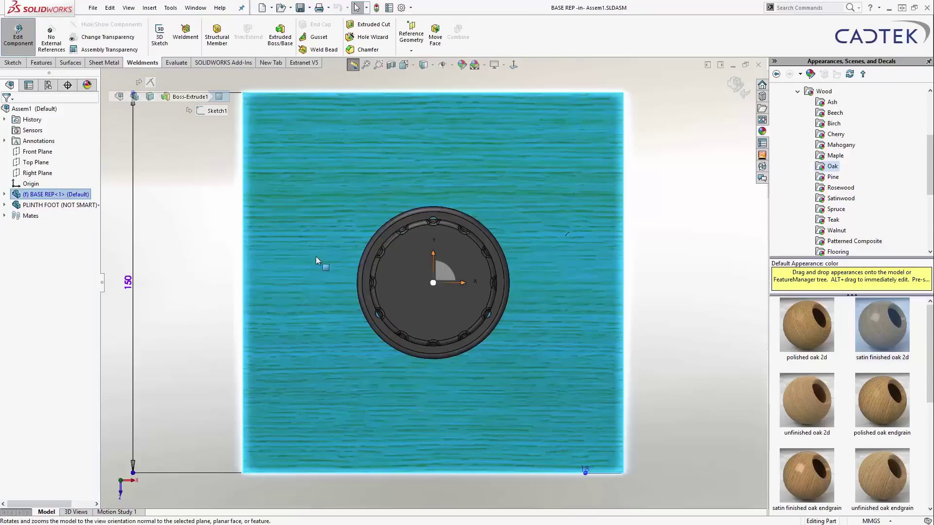
left_click(216, 255)
Define a Hole Wizard hole on the top face: ISO Drill sizes, Ø2.0, Blind 12.0mm.
left_click(332, 166)
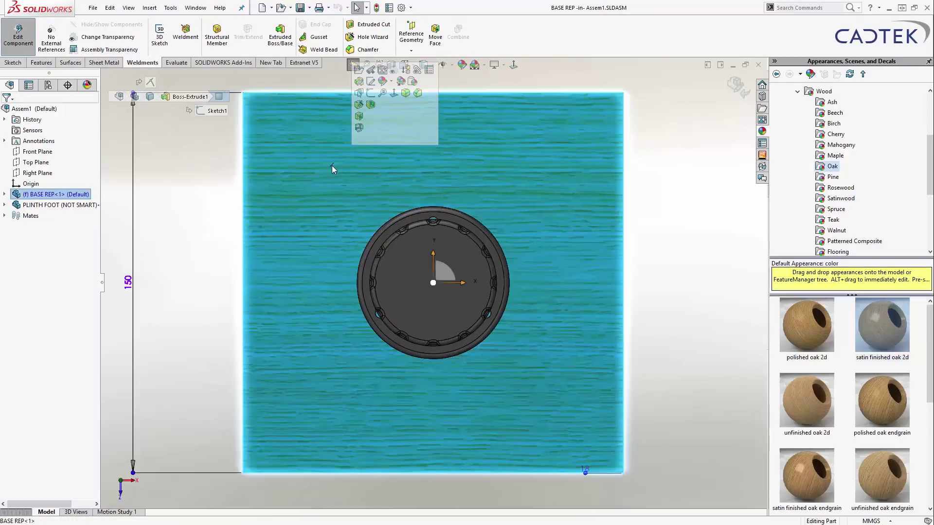
left_click(360, 104)
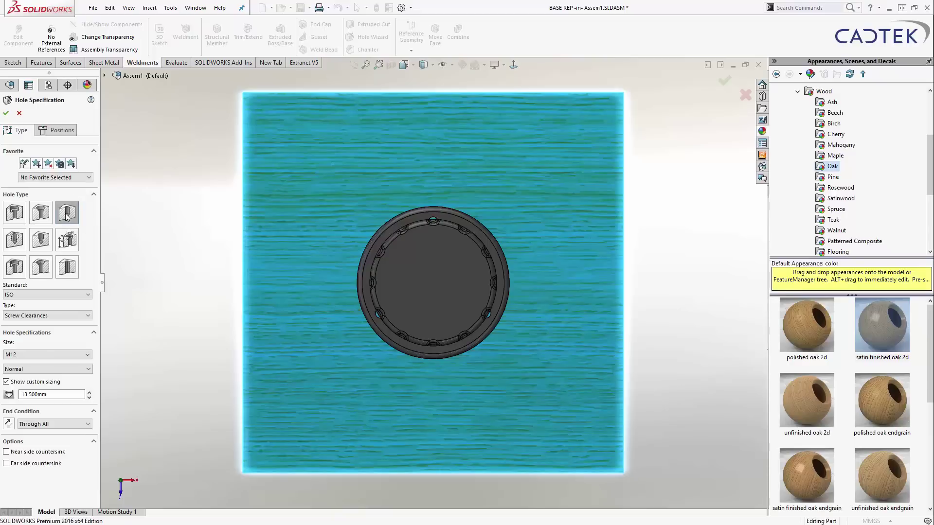
left_click(32, 316)
left_click(38, 332)
left_click(41, 318)
left_click(79, 332)
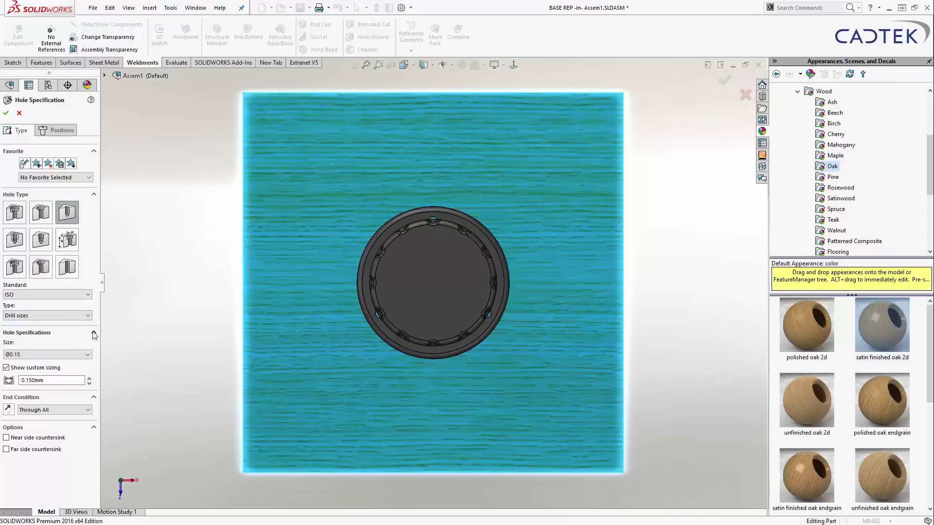
left_click(34, 354)
scroll(44, 401, "down", 10)
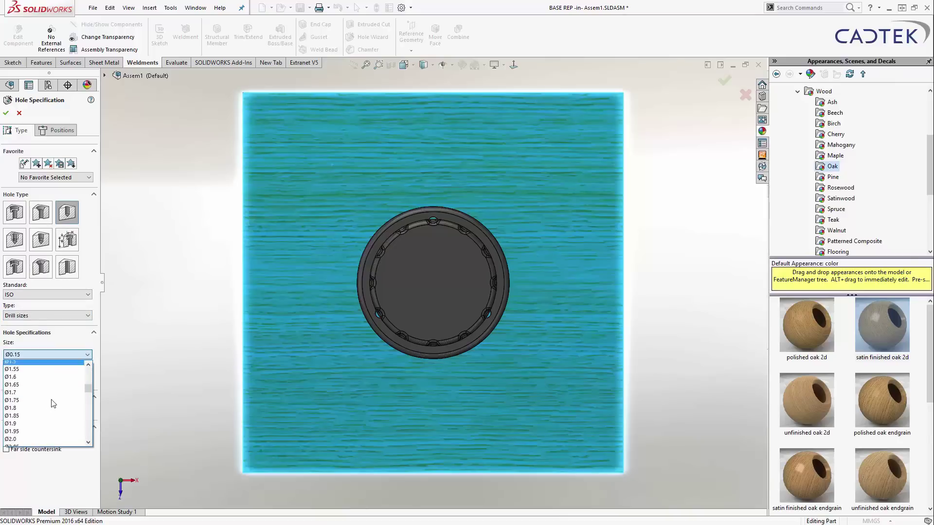
left_click(29, 381)
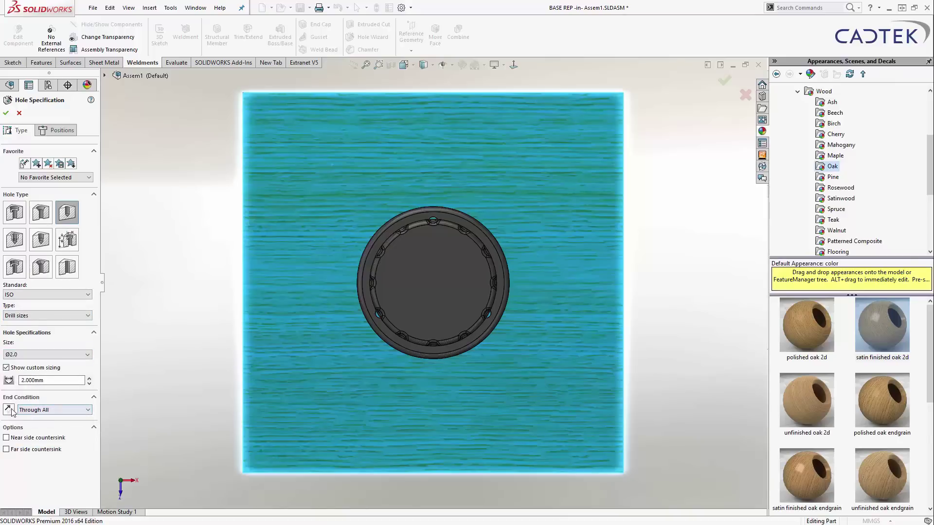
left_click(44, 410)
left_click(48, 419)
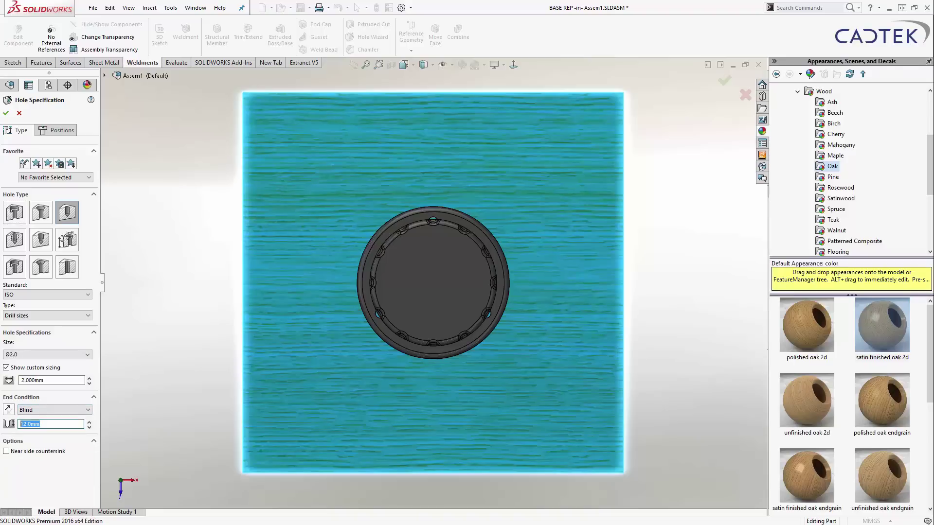
left_click(64, 130)
Place three hole points at the centres of the foot's flange screw holes.
scroll(438, 214, "down", 5)
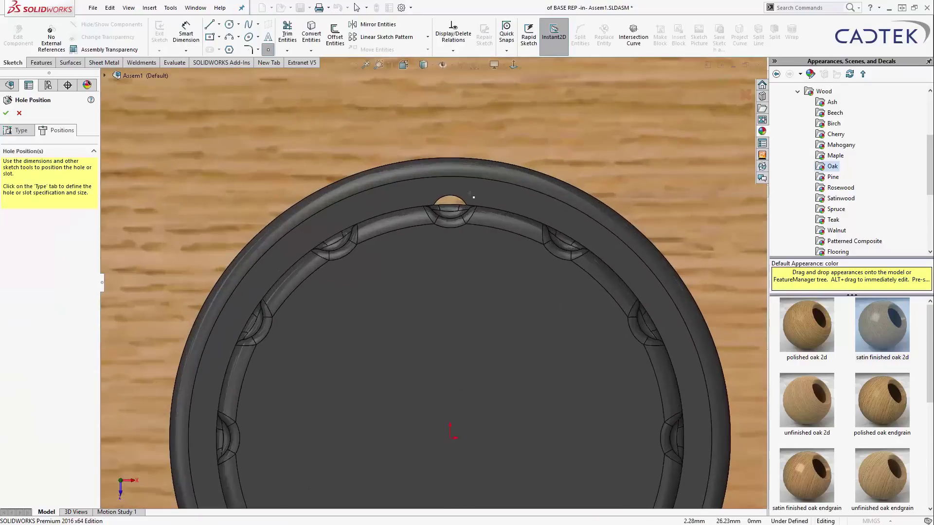
scroll(459, 202, "down", 3)
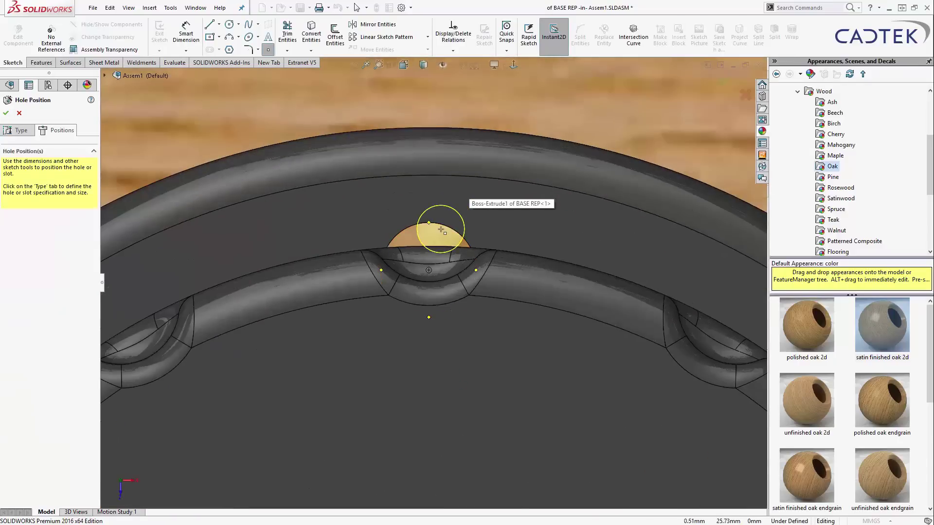
left_click(447, 228)
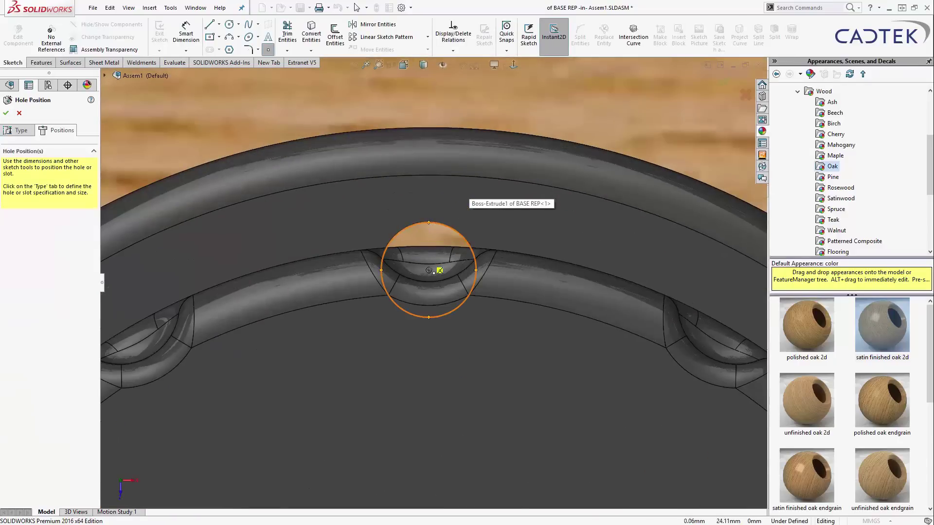
scroll(458, 309, "up", 2)
scroll(458, 309, "up", 4)
scroll(491, 399, "down", 6)
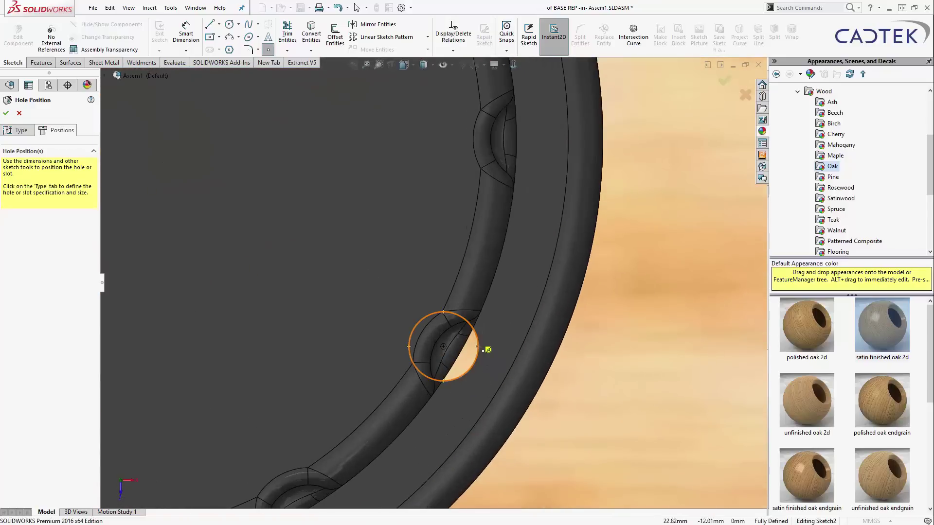
left_click(444, 348)
key("f")
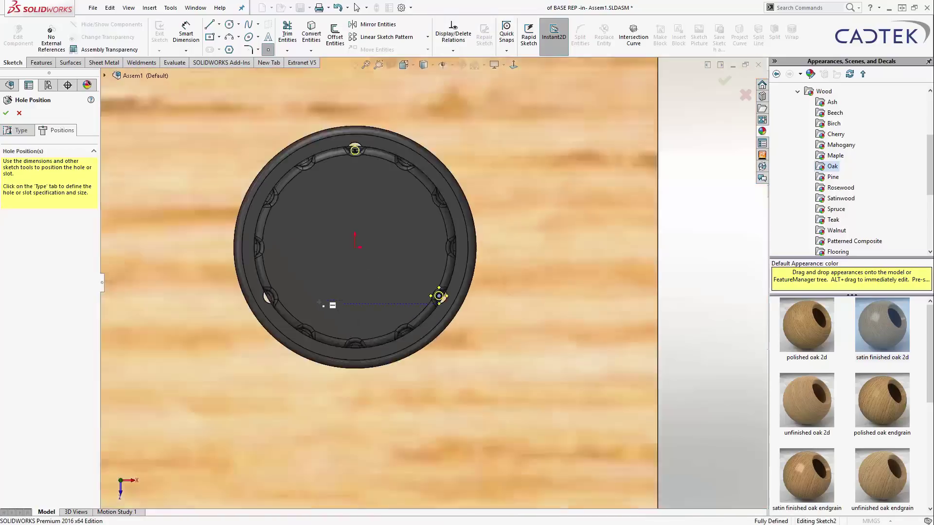
scroll(323, 311, "down", 5)
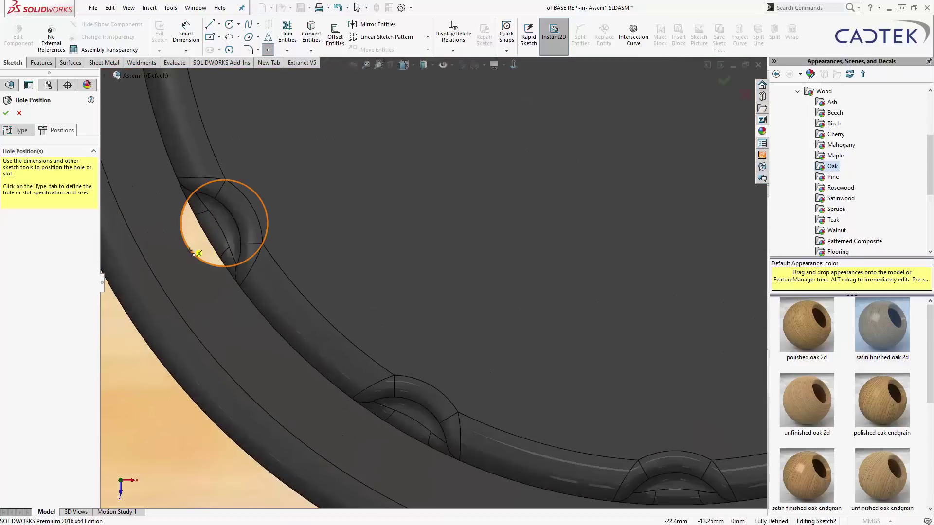
left_click(224, 223)
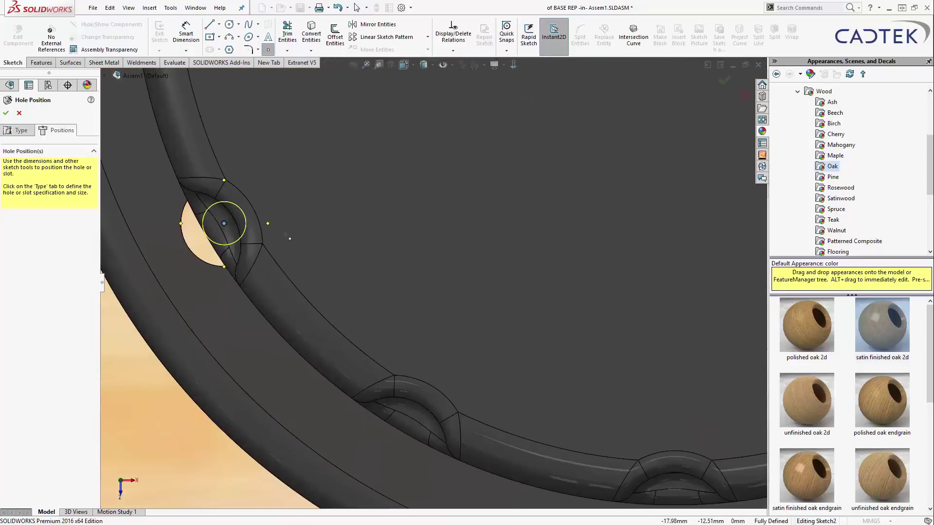
scroll(226, 223, "up", 3)
key("f")
Accept the hole positions, cutting the three Ø2.0 holes into the base.
left_click(725, 81)
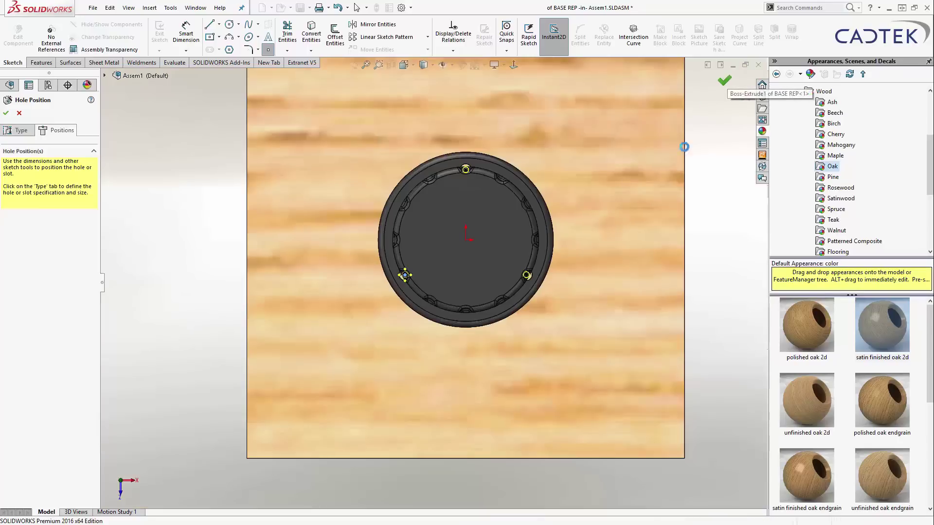
scroll(558, 246, "down", 5)
scroll(615, 271, "up", 3)
middle_click_drag(615, 271, 670, 268)
scroll(670, 268, "up", 1)
left_click(670, 267)
scroll(320, 356, "down", 5)
scroll(320, 356, "up", 5)
scroll(367, 337, "up", 6)
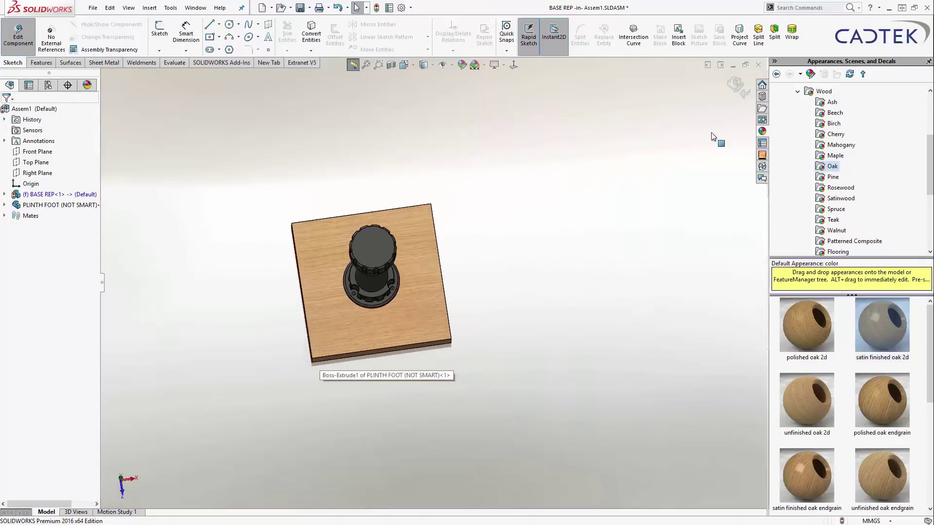
Exit editing BASE REP and return to the full assembly.
left_click(736, 87)
scroll(356, 286, "down", 1)
scroll(356, 285, "down", 6)
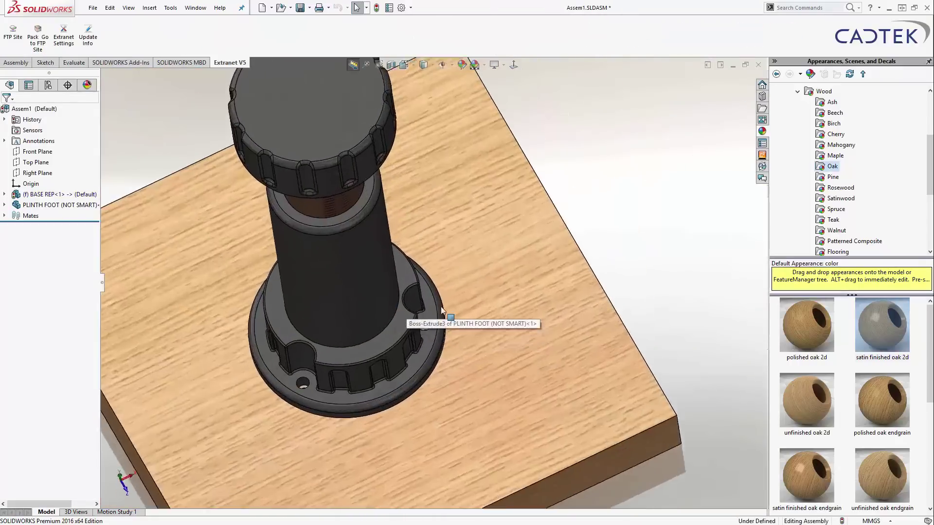
Drag ISO Hex Tapping Screws from Toolbox Self Tapping Screws onto a flange hole.
left_click(762, 97)
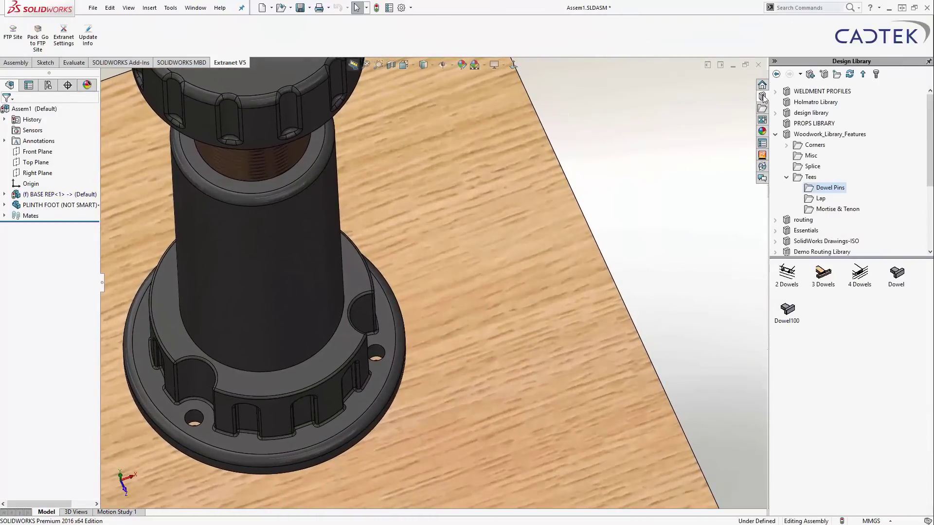
scroll(813, 217, "down", 3)
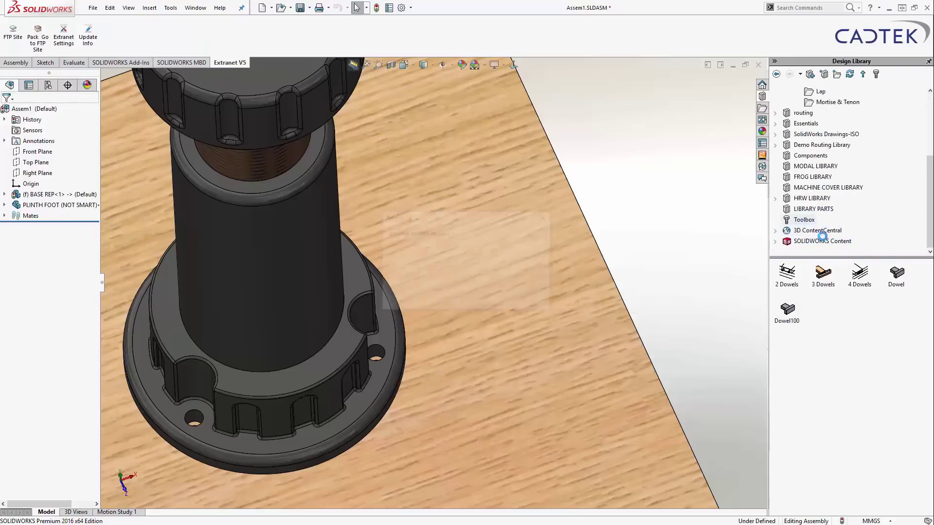
left_click_drag(933, 314, 933, 392)
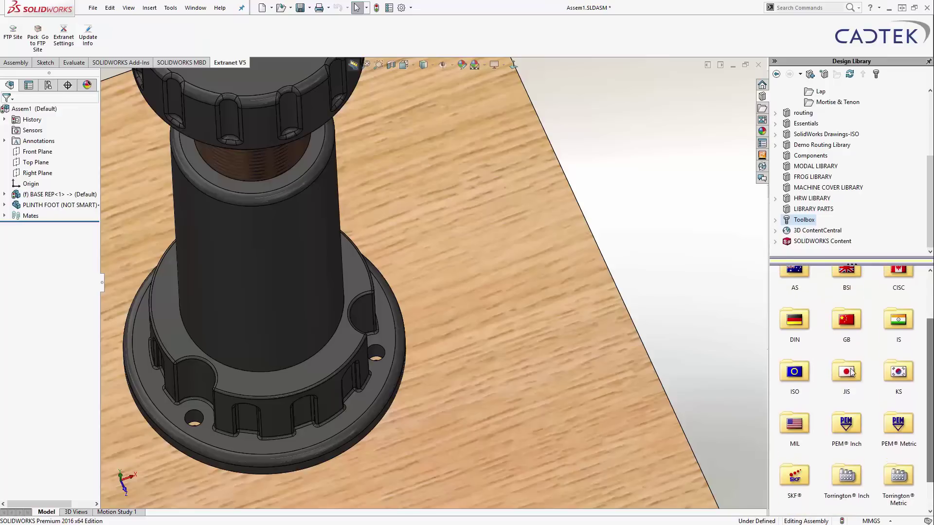
left_click(807, 371)
double_click(791, 373)
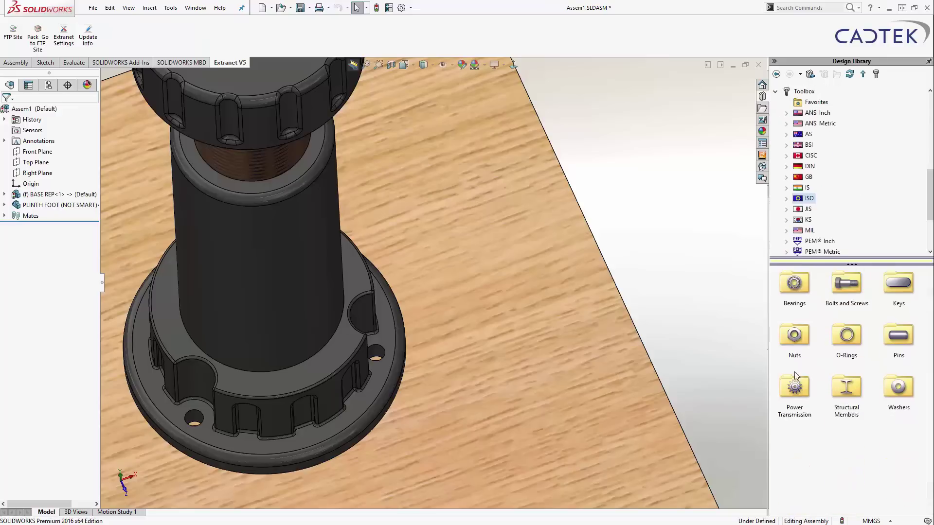
double_click(856, 294)
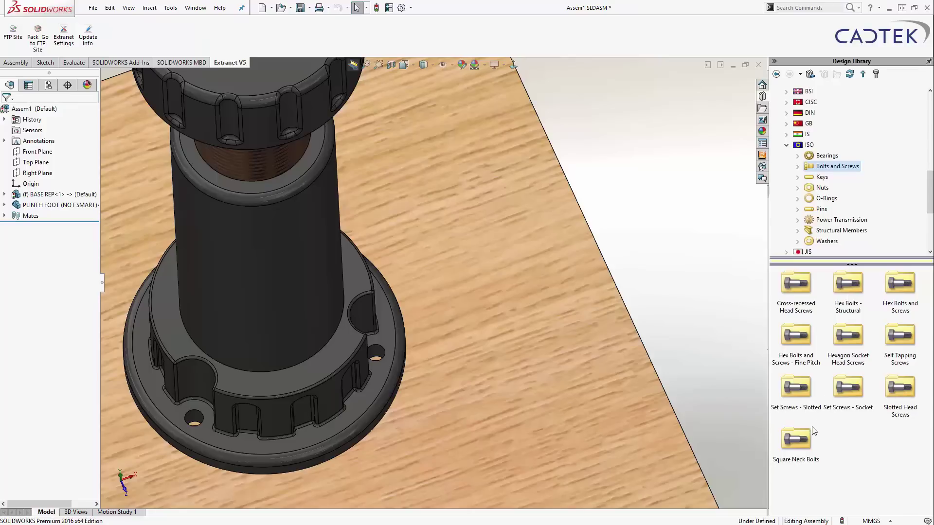
double_click(900, 336)
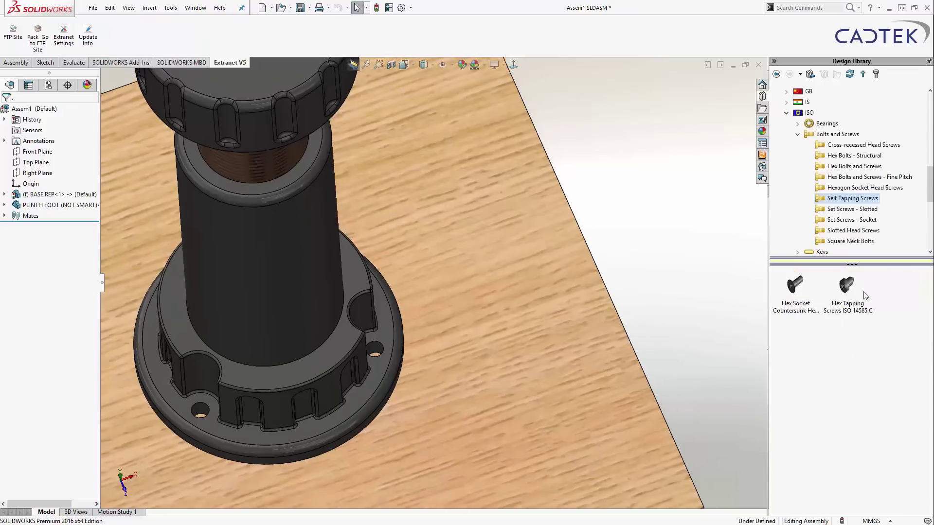
mouse_move(847, 289)
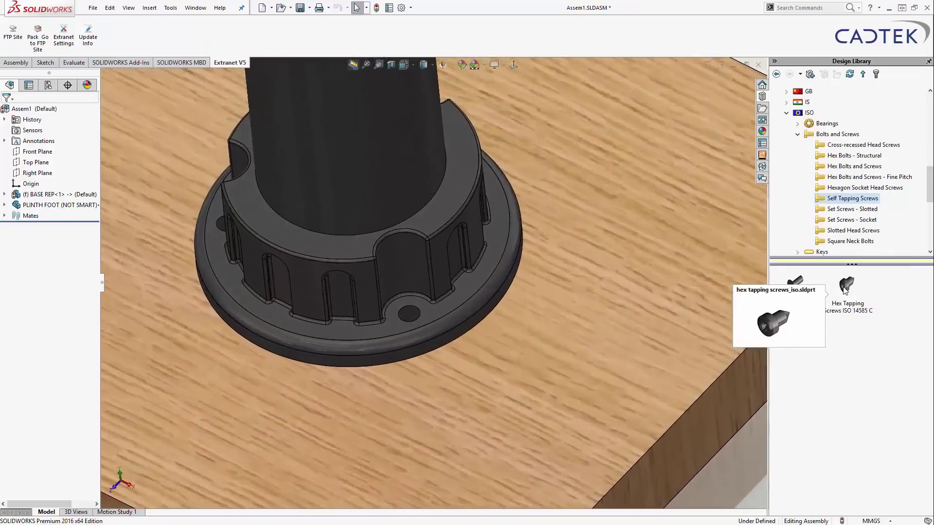
left_click_drag(845, 289, 805, 374)
left_click_drag(387, 307, 396, 312)
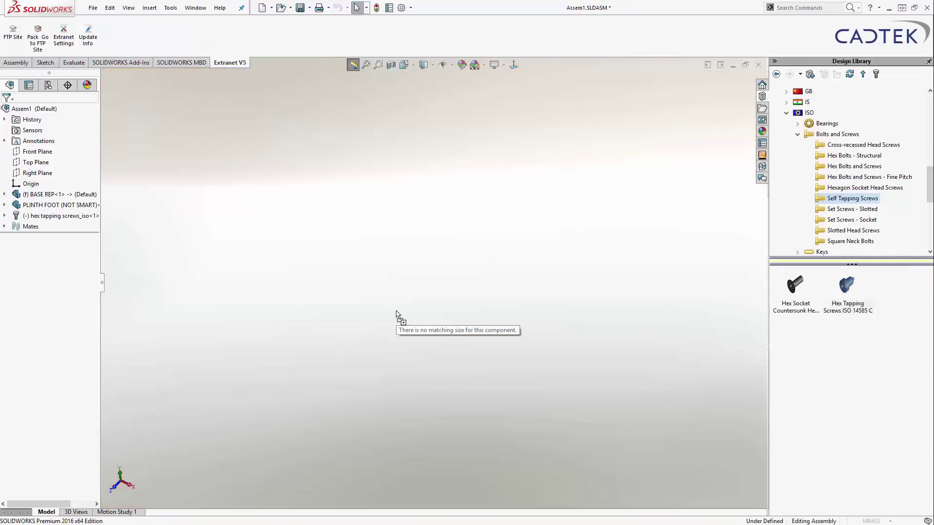
Configure the tapping screw as size ST3.5 with length 13.
left_click(13, 250)
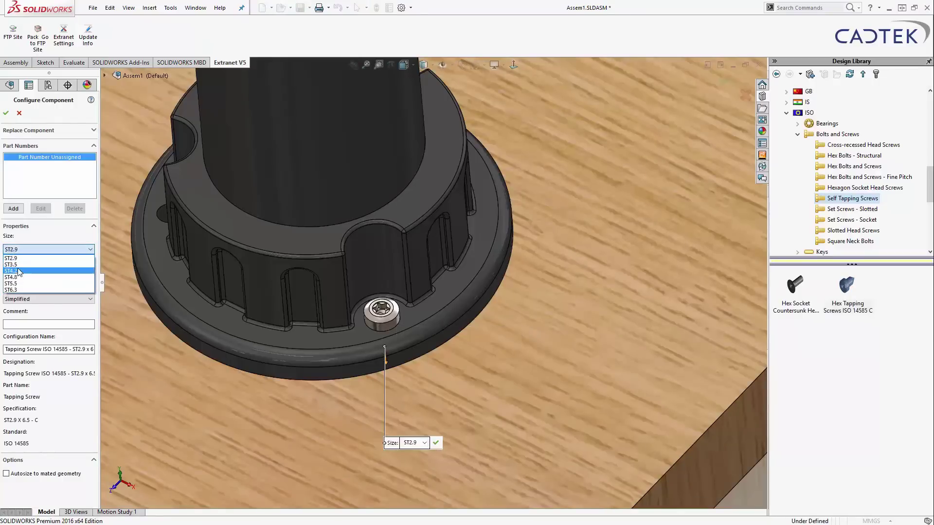
left_click(18, 265)
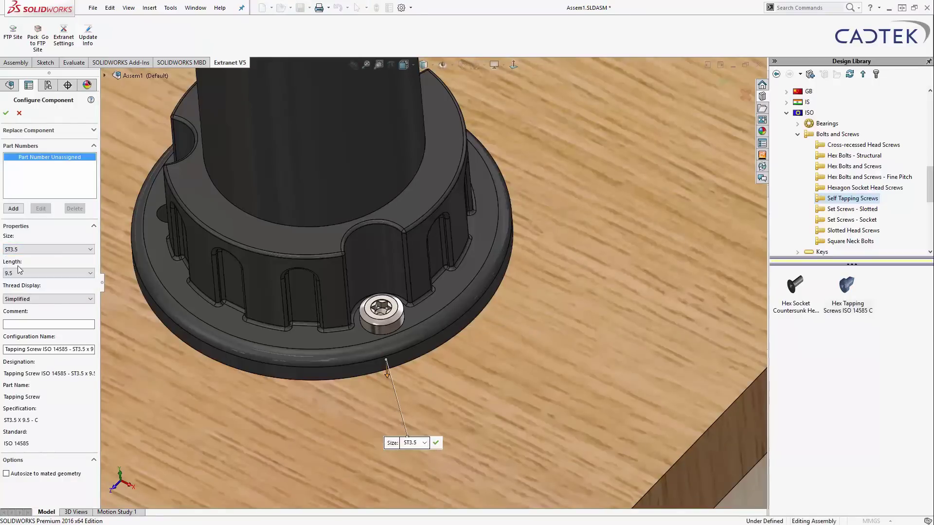
left_click(24, 274)
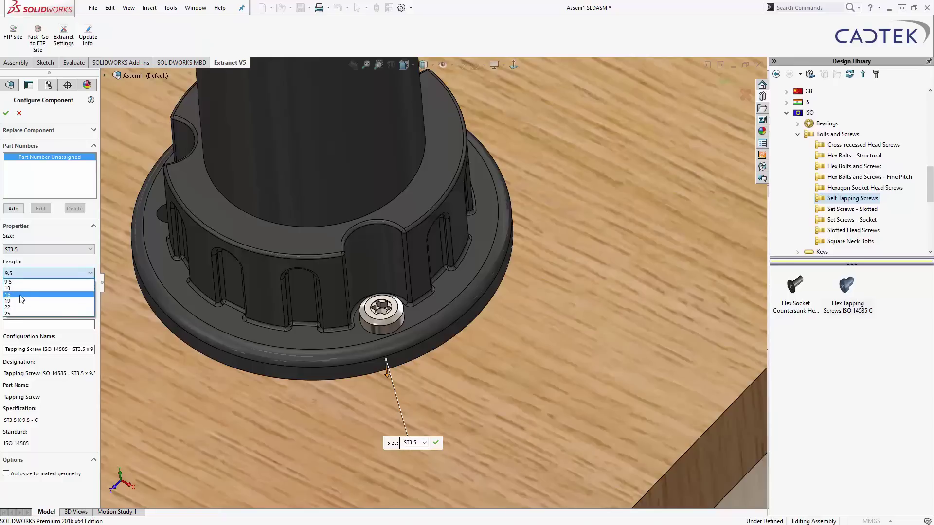
left_click(19, 296)
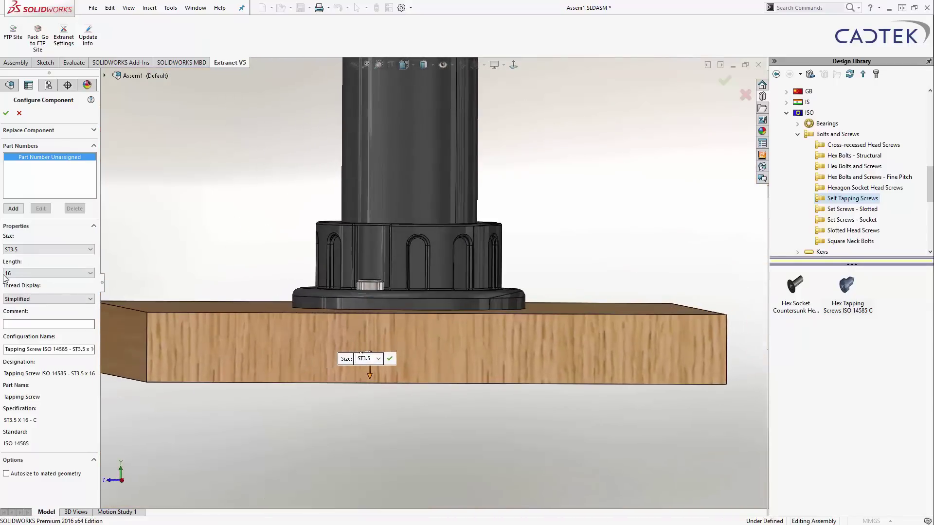
left_click(6, 273)
left_click(15, 290)
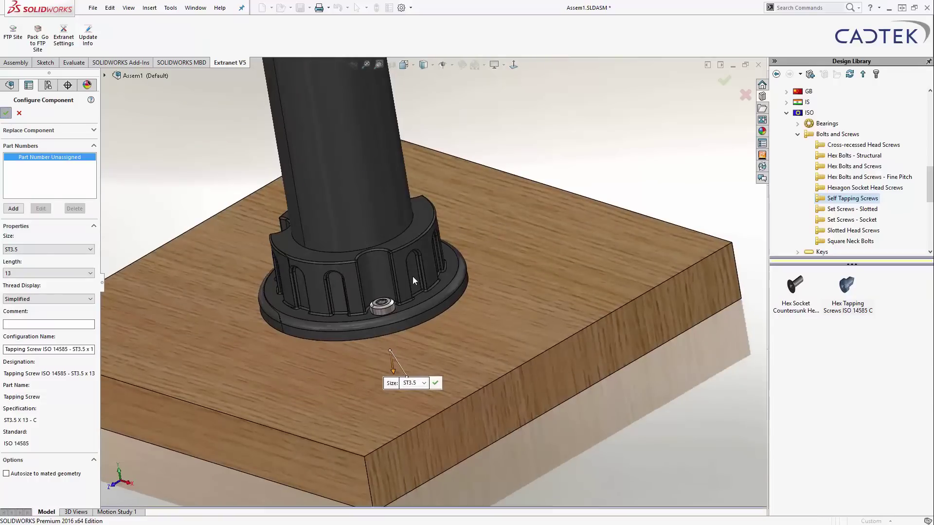
left_click(7, 115)
Fit screws in the front-left and right-hand flange holes, then view the model isometrically.
left_click(304, 323)
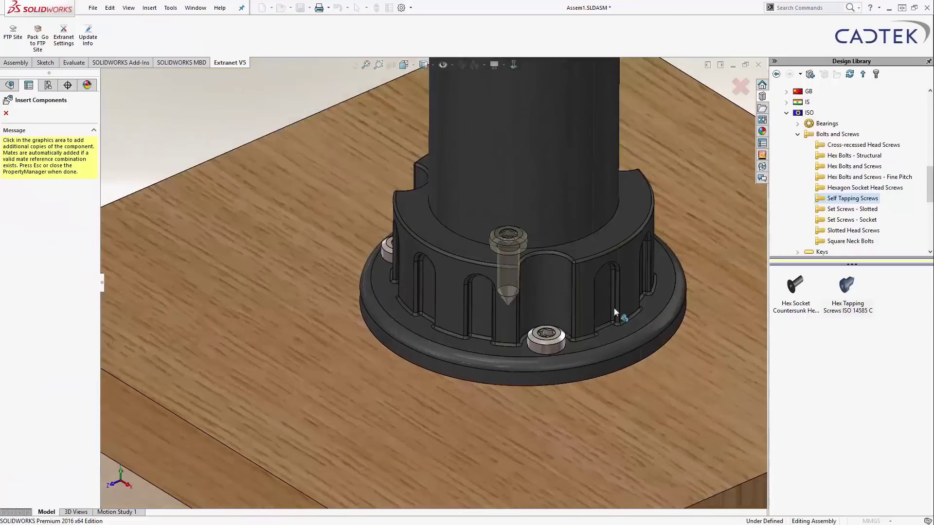
middle_click_drag(614, 309, 400, 290)
left_click(395, 290)
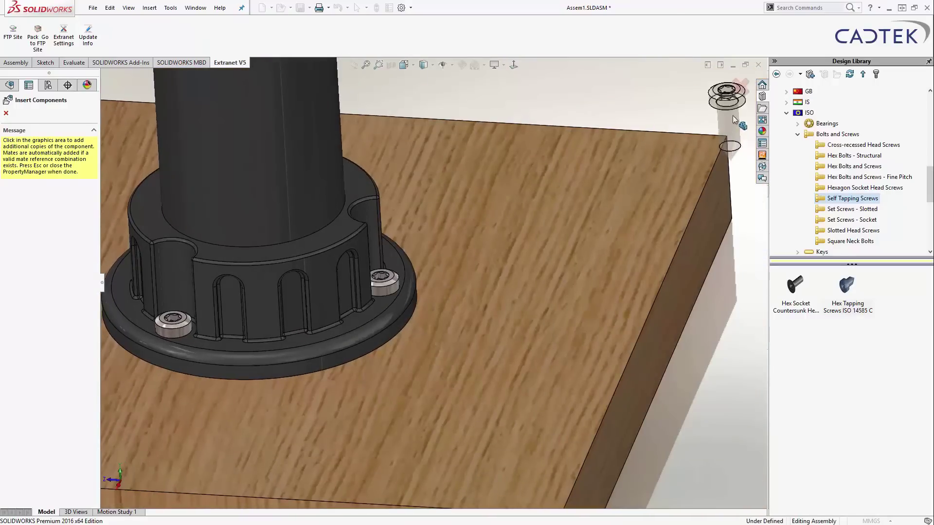
left_click(740, 87)
key("f")
key("ctrl+7")
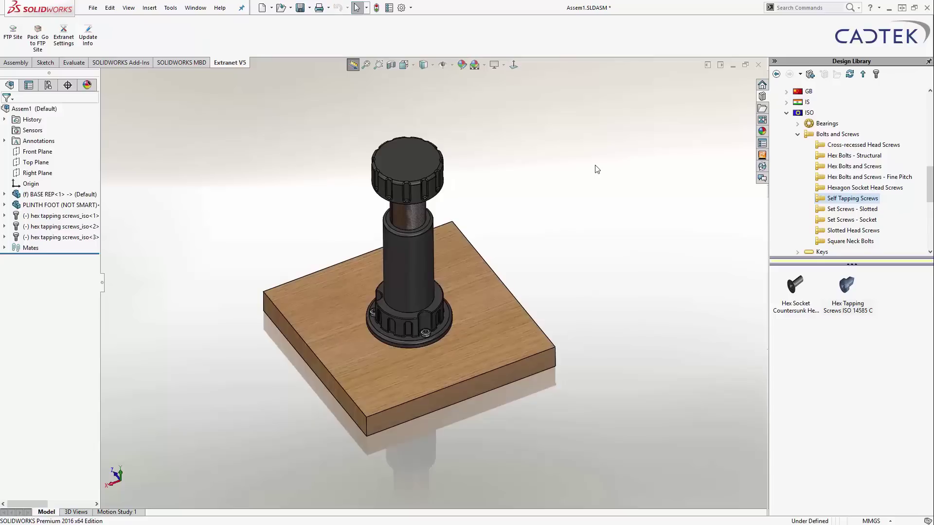
Save the assembly and pick the plinth foot as the smart component.
left_click(93, 8)
left_click(117, 103)
left_click(170, 8)
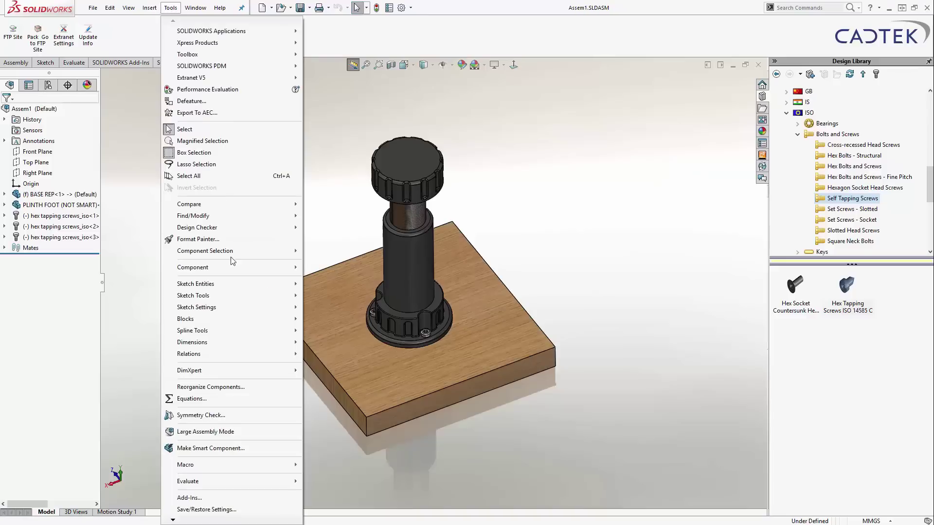
left_click(231, 450)
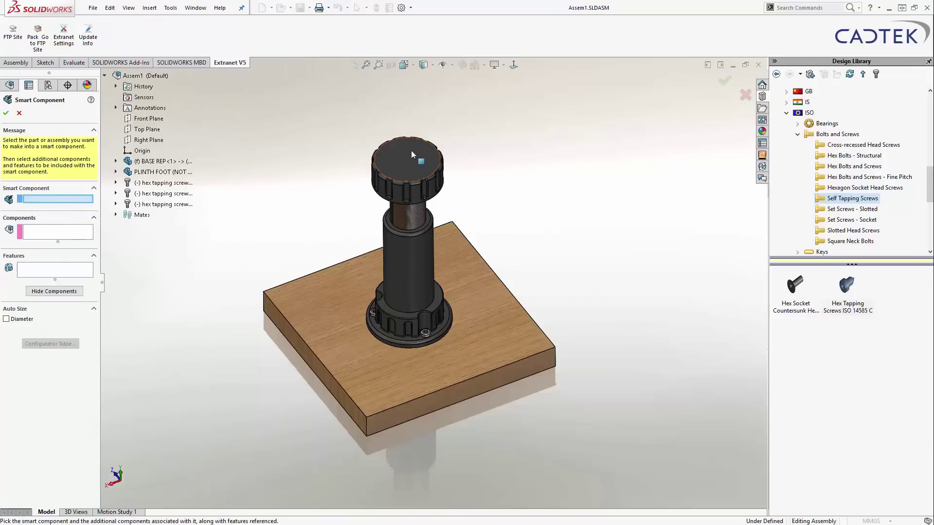
left_click(396, 156)
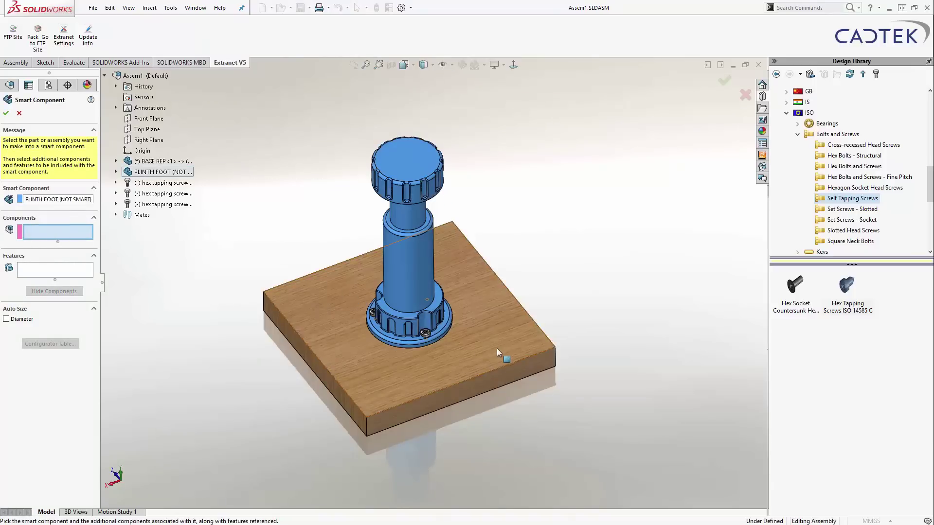
Add all three hex tapping screws to the smart component.
scroll(386, 323, "down", 5)
left_click(346, 285)
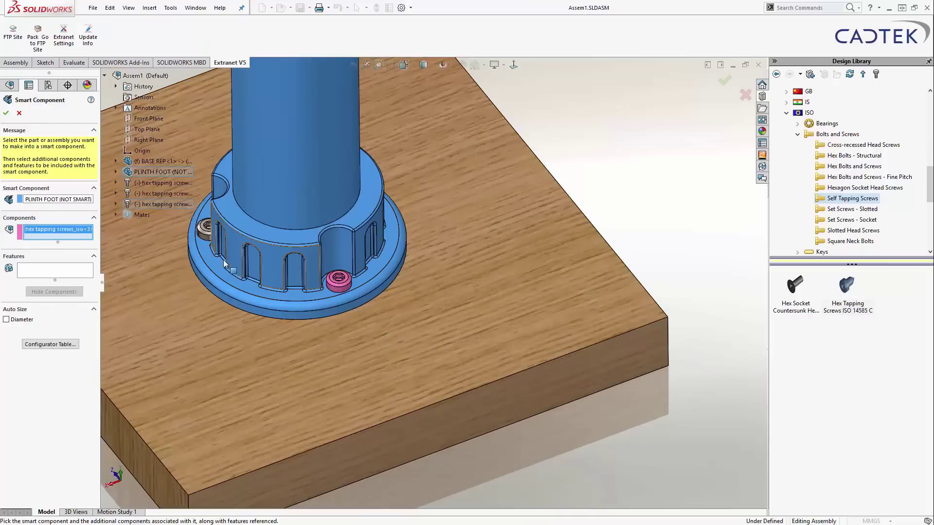
left_click(204, 228)
scroll(406, 253, "up", 5)
middle_click_drag(406, 253, 509, 287)
left_click(507, 284)
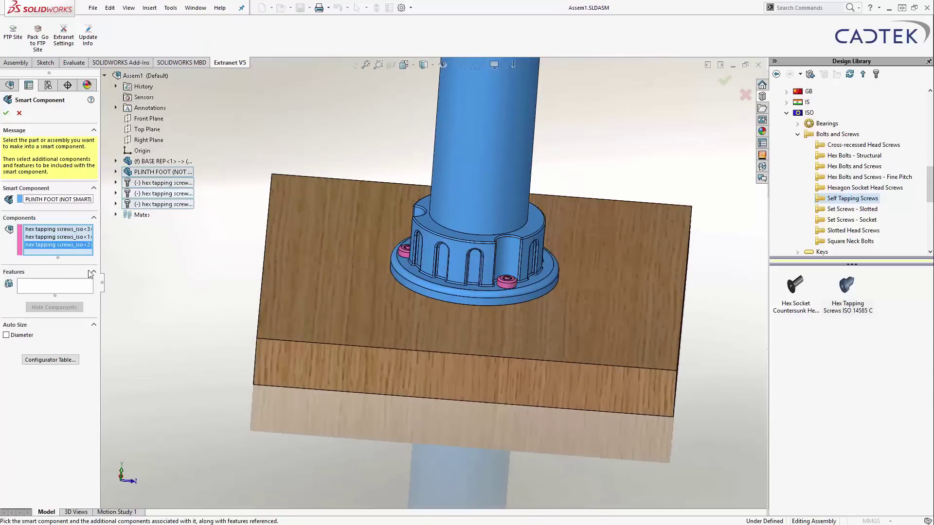
Include the Ø2.0 mm Diameter Hole1 feature and confirm the smart component.
left_click(31, 288)
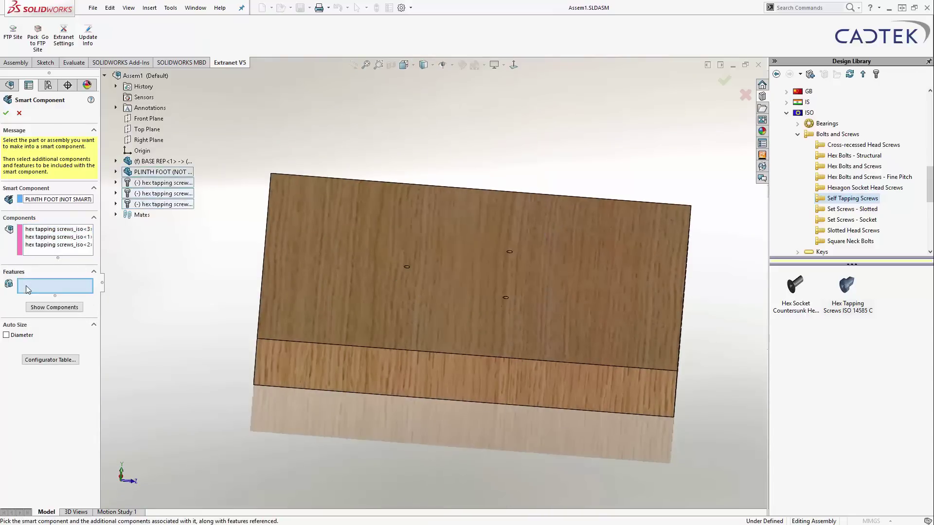
key("ctrl+7")
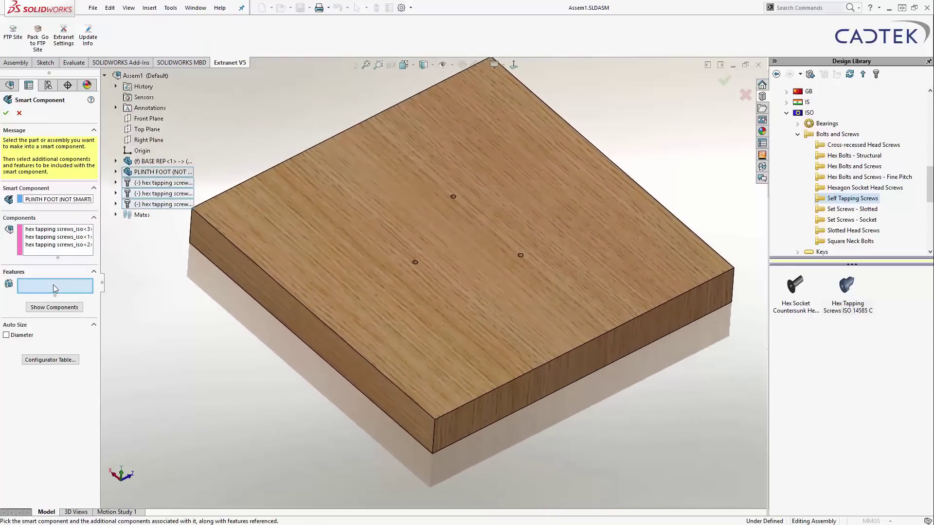
key("shift+z")
scroll(53, 287, "down", 5)
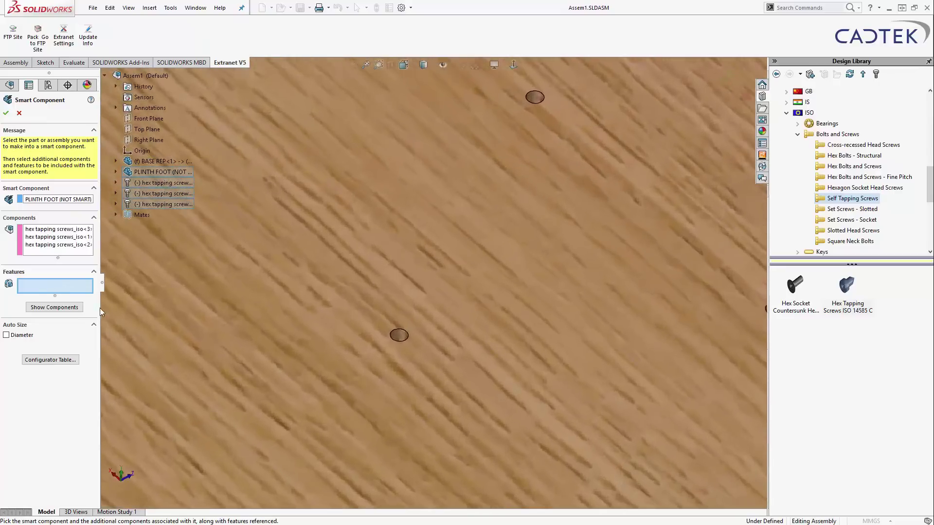
left_click(398, 340)
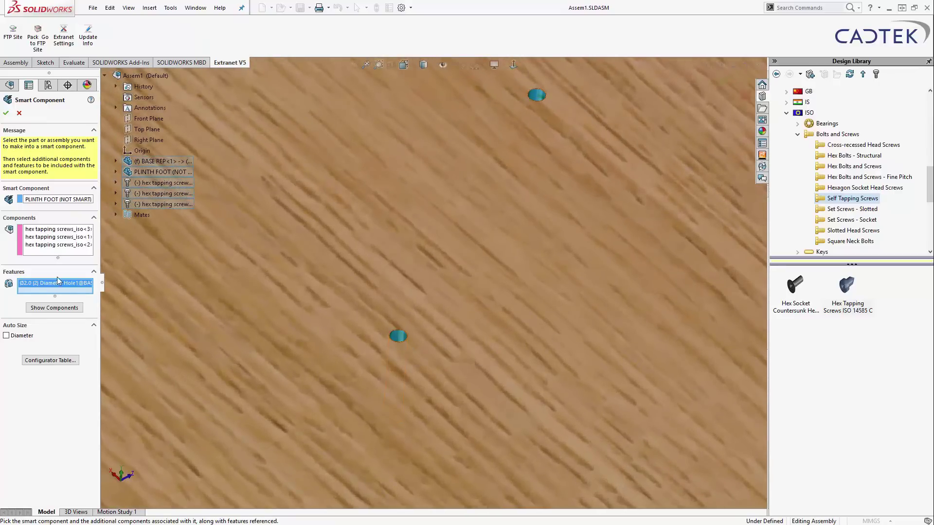
key("f")
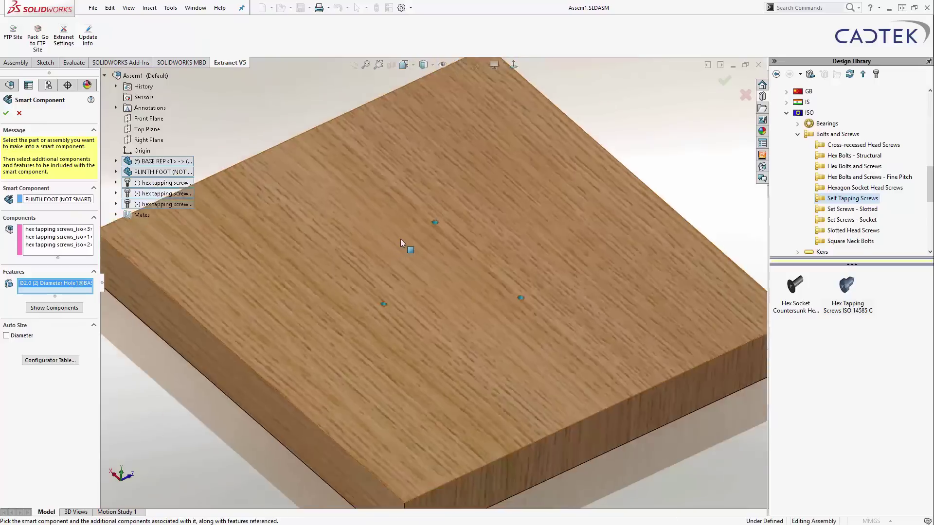
left_click(6, 114)
Open PLINTH FOOT (NOT SMART) from the assembly and orbit to view its top plate.
key("f")
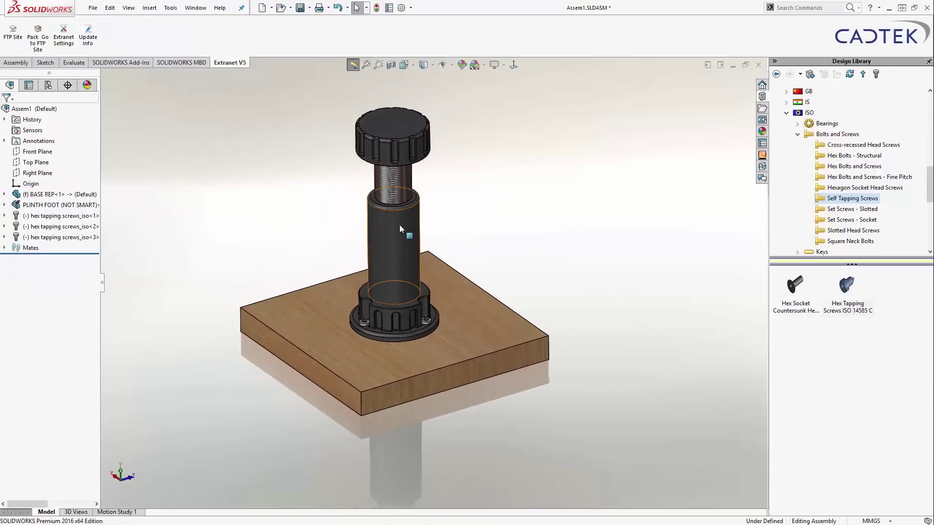
left_click(401, 226)
left_click(426, 157)
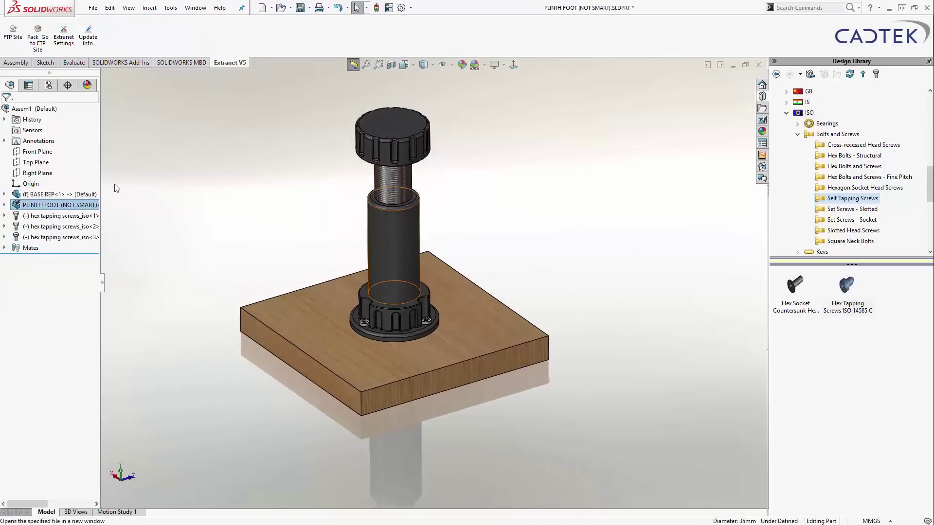
left_click(12, 88)
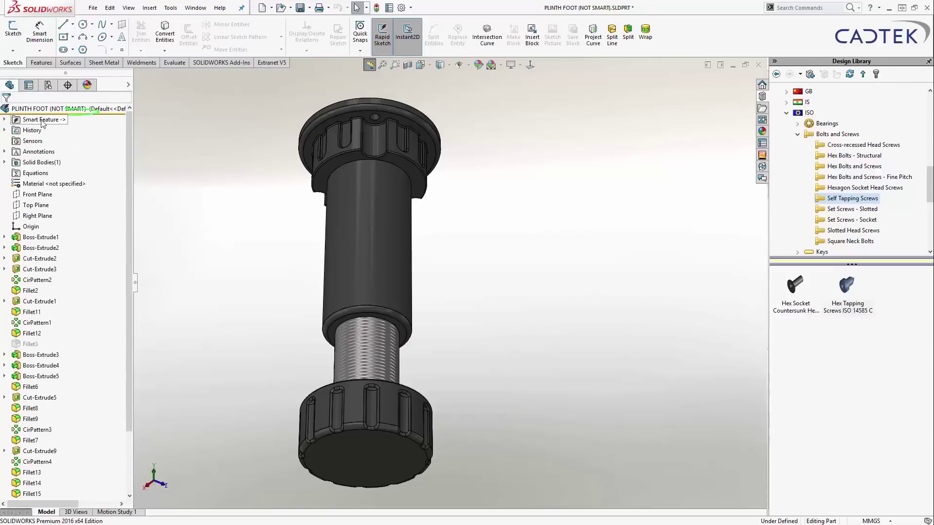
middle_click_drag(198, 163, 399, 216)
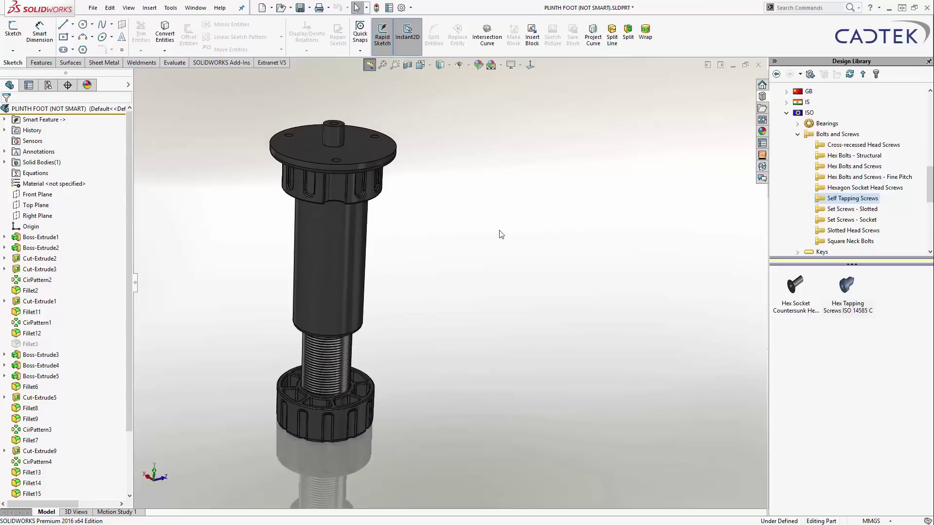
scroll(360, 171, "up", 5)
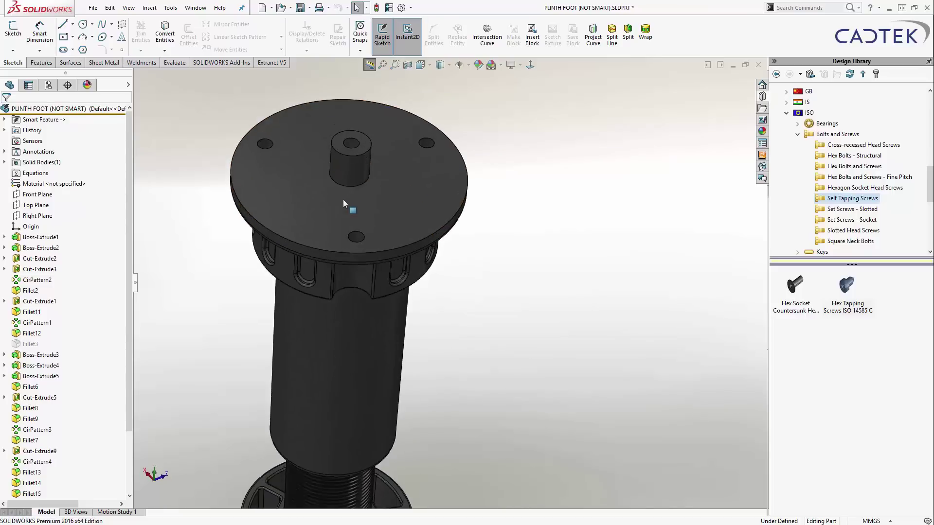
Create a mate reference on the circular edge of the foot's top peg.
left_click(346, 186)
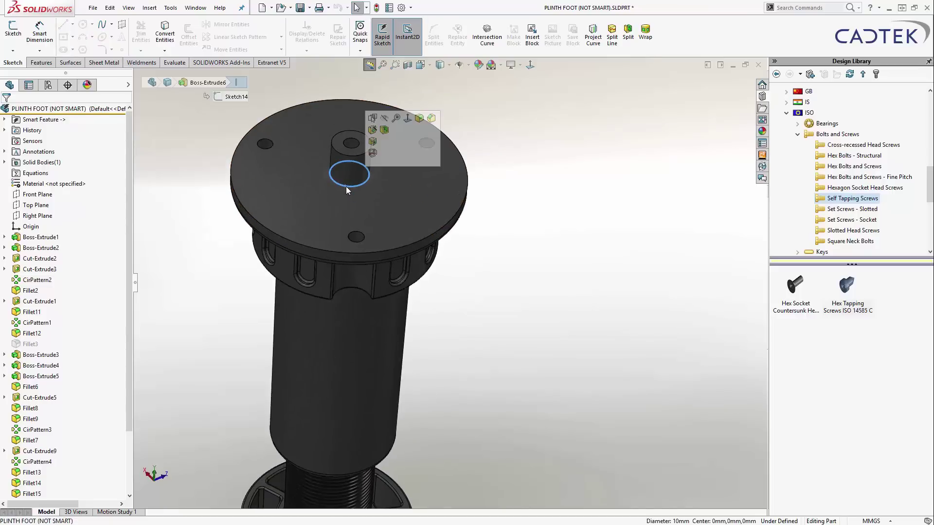
left_click(149, 7)
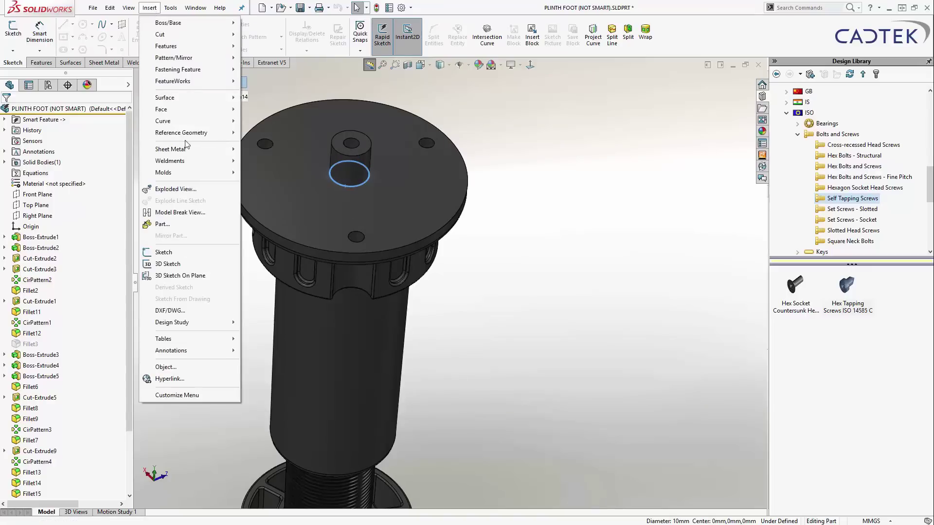
mouse_move(194, 138)
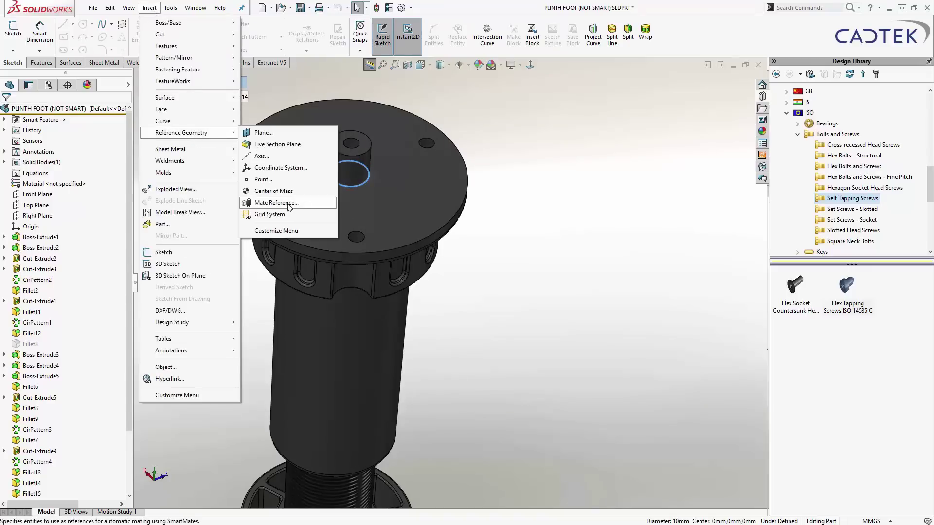
left_click(276, 203)
left_click(6, 113)
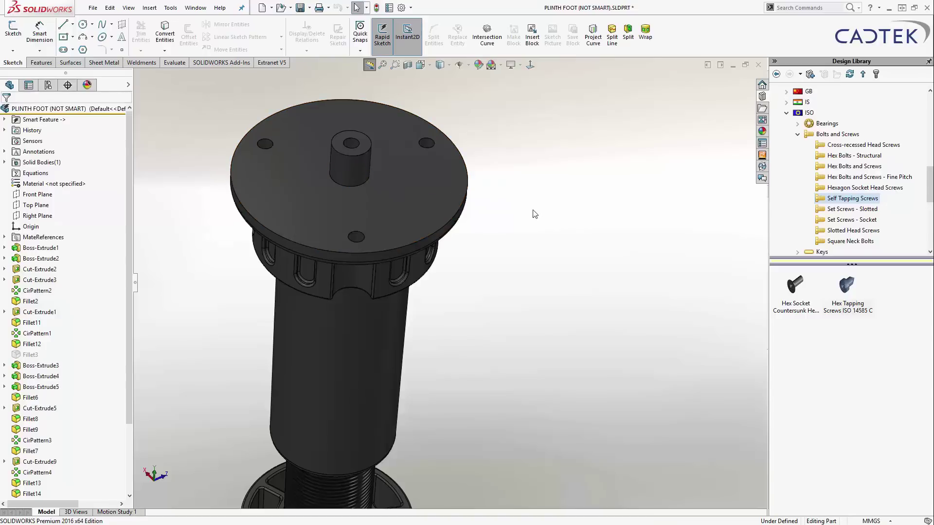
scroll(535, 214, "up", 5)
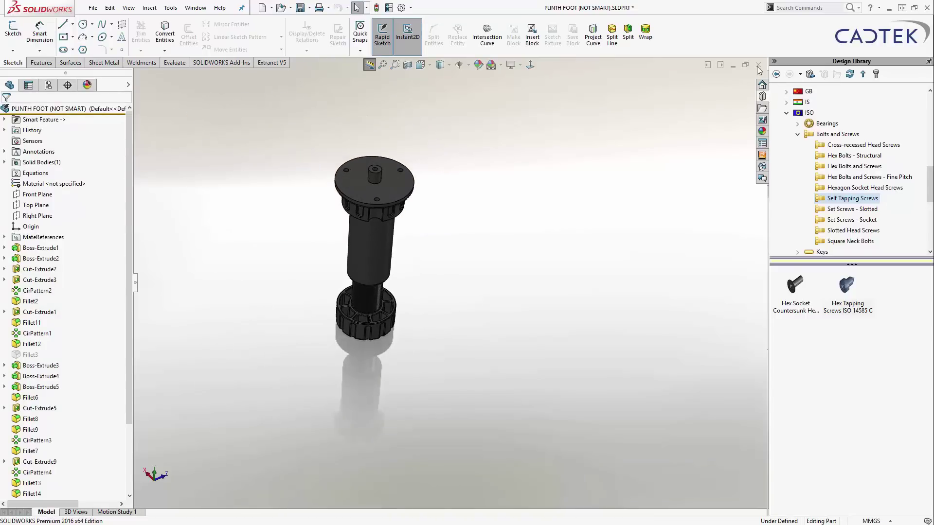
left_click(93, 7)
Save and close the plinth foot part, then reopen it from the assembly.
left_click(107, 103)
left_click(758, 65)
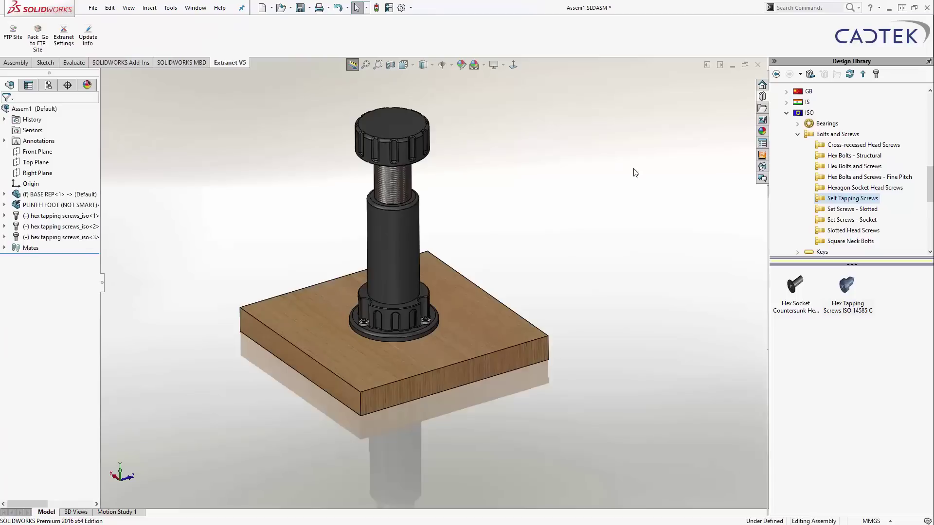
left_click(376, 127)
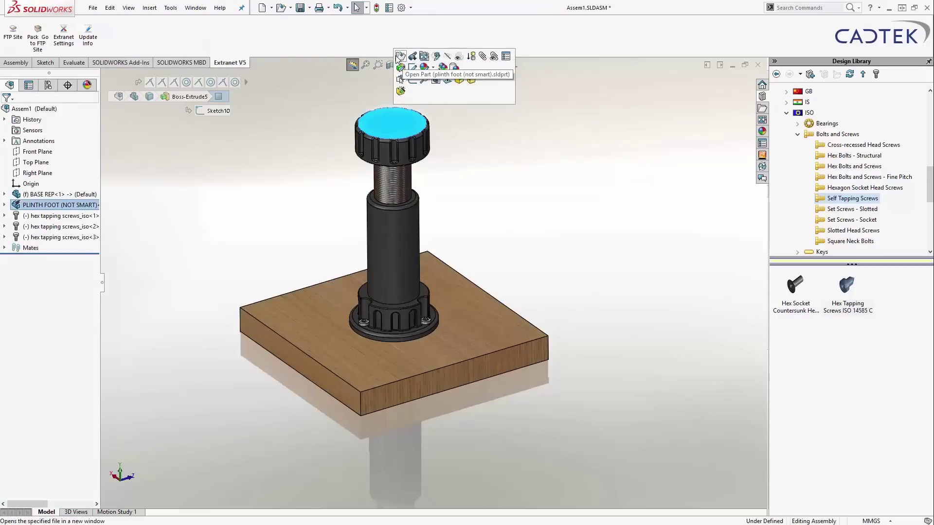
left_click(401, 56)
Save the part as PLINTH FOOT (VERY SMART) in the LIBRARY PARTS folder.
left_click(92, 7)
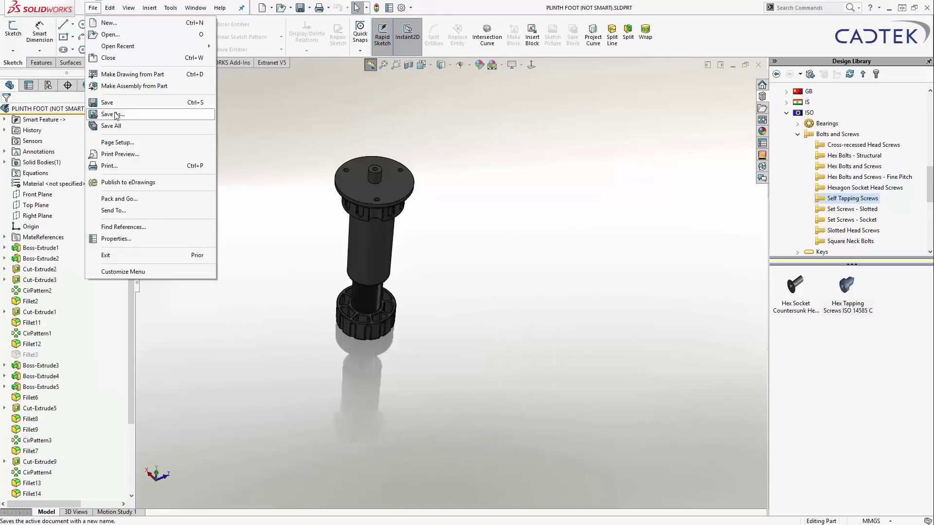
left_click(112, 115)
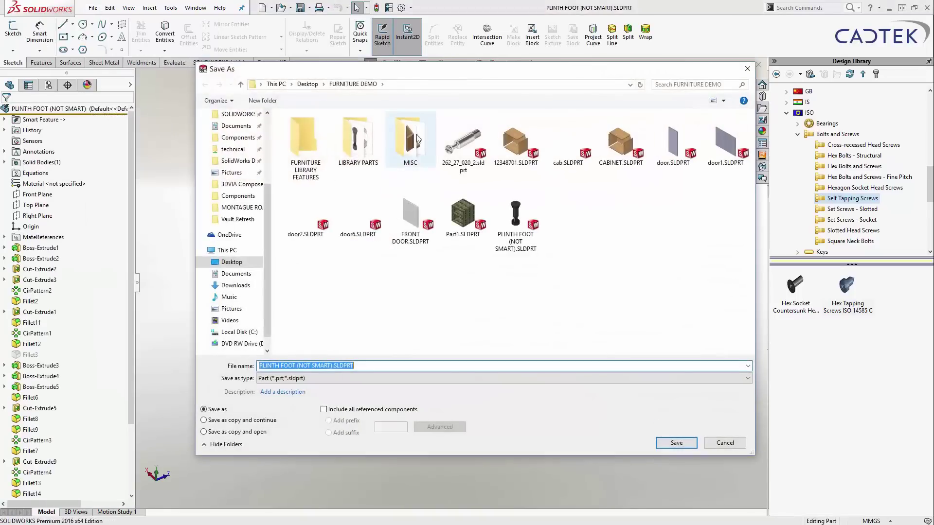
double_click(361, 145)
left_click(332, 366)
left_click(328, 366)
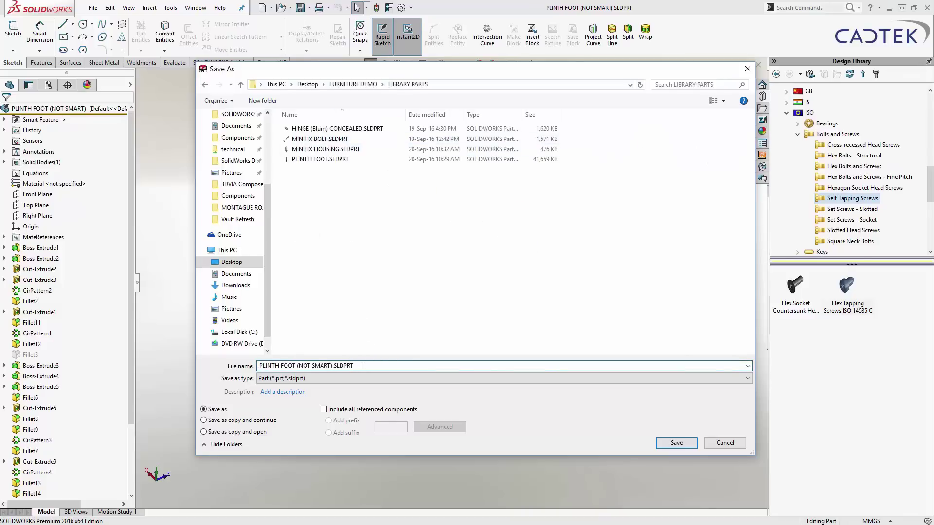
key("BackSpace")
left_click(677, 443)
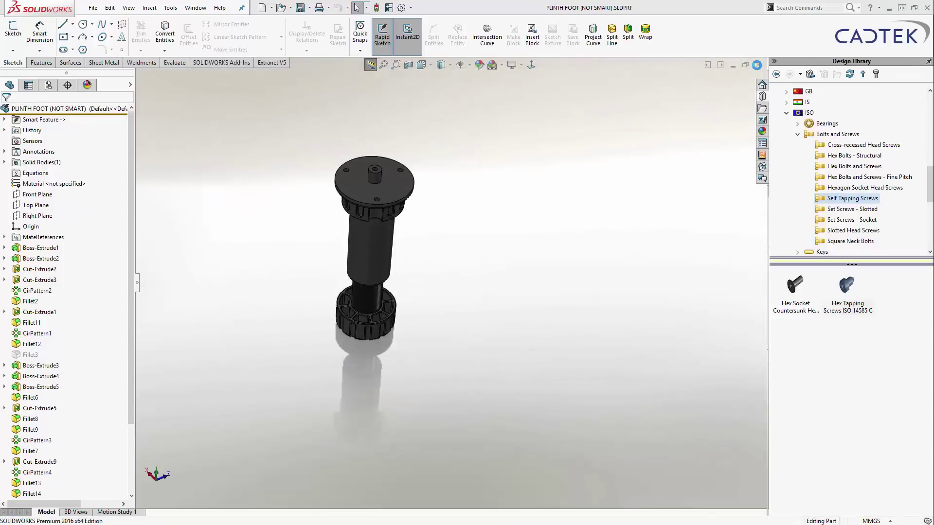
Close the part, close the assembly without saving, and close BASE REP.
left_click(757, 65)
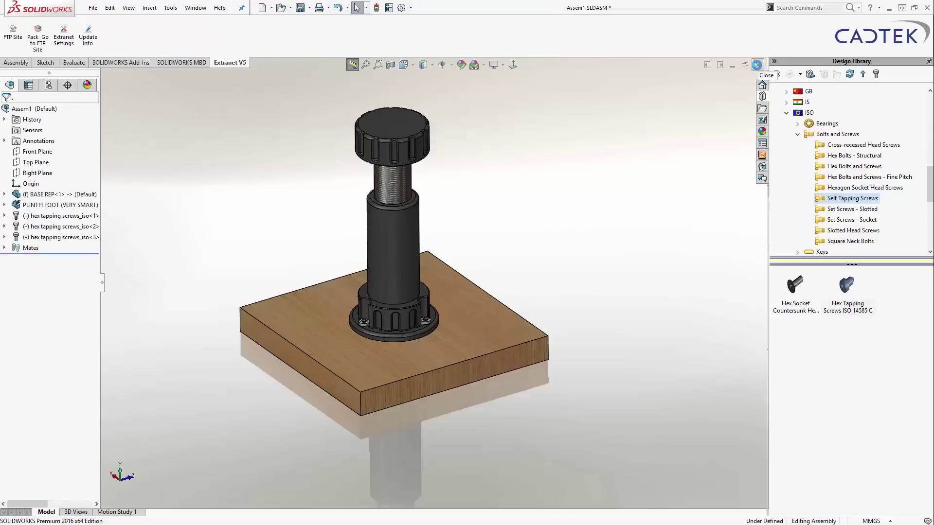
left_click(758, 66)
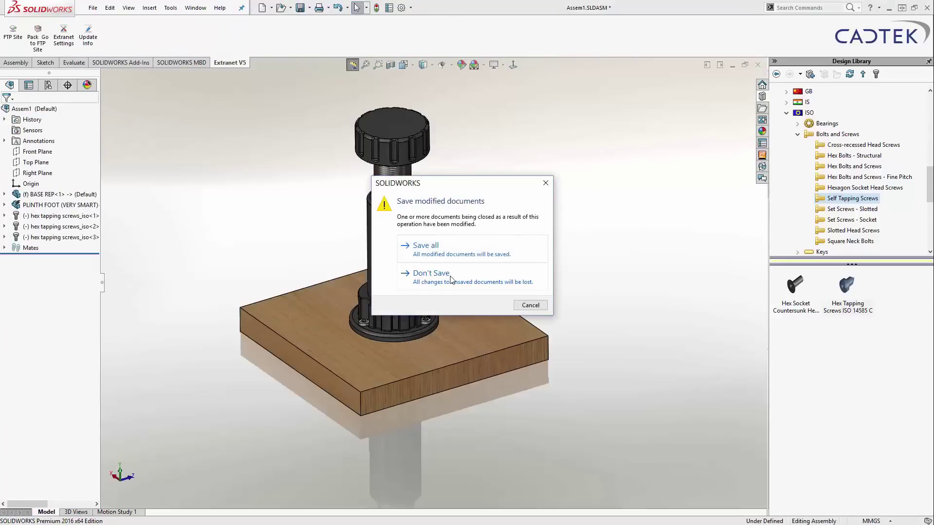
left_click(449, 253)
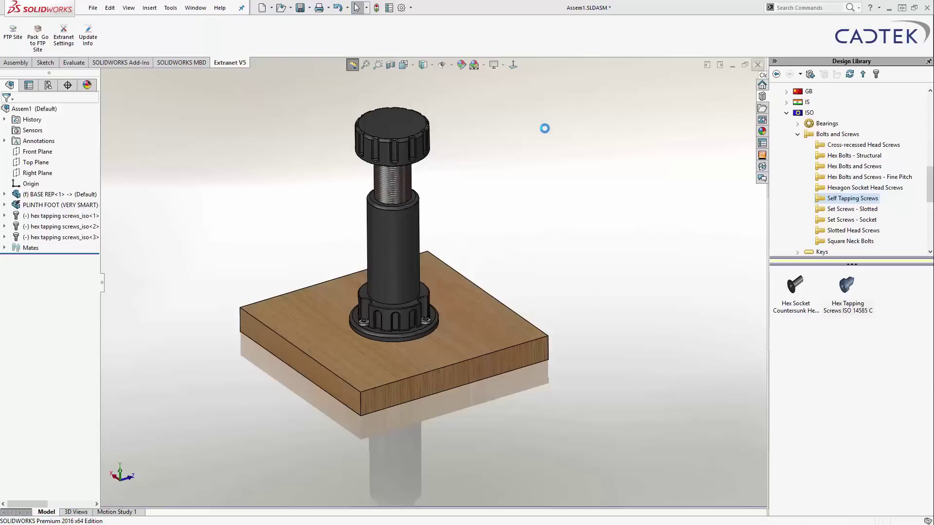
left_click(758, 65)
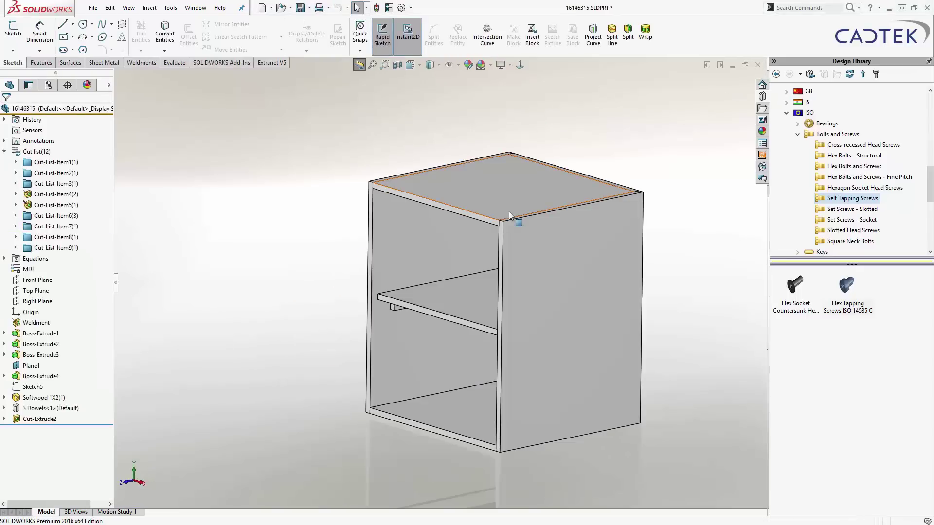
Make a new assembly from cabinet 16146315, placed at the origin.
left_click(92, 9)
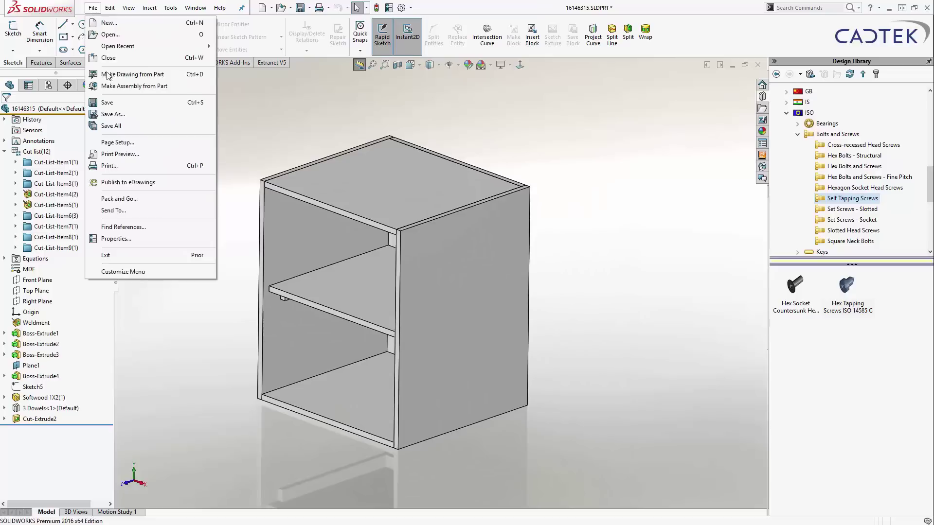
left_click(146, 87)
left_click(570, 411)
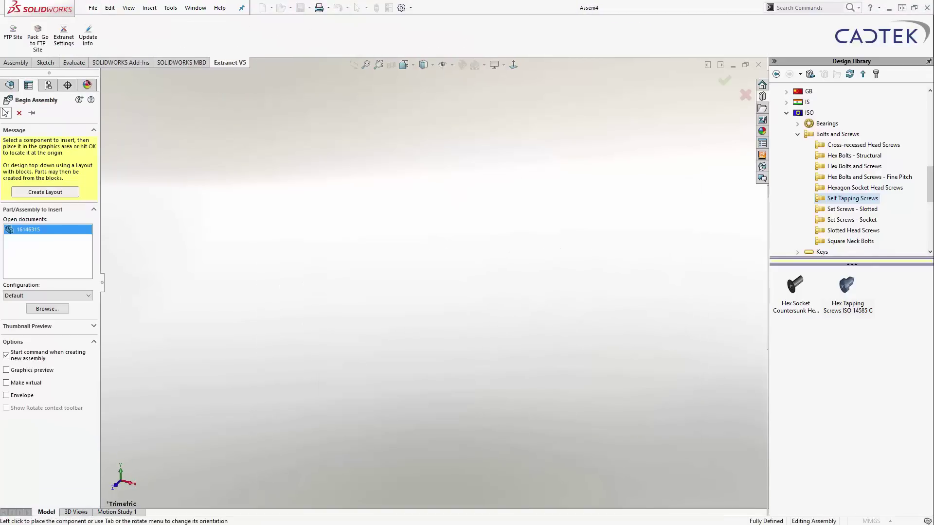
left_click(6, 112)
Show the LIBRARY PARTS folder contents in the Design Library.
middle_click_drag(416, 154, 510, 164)
scroll(853, 138, "down", 1)
scroll(853, 137, "down", 3)
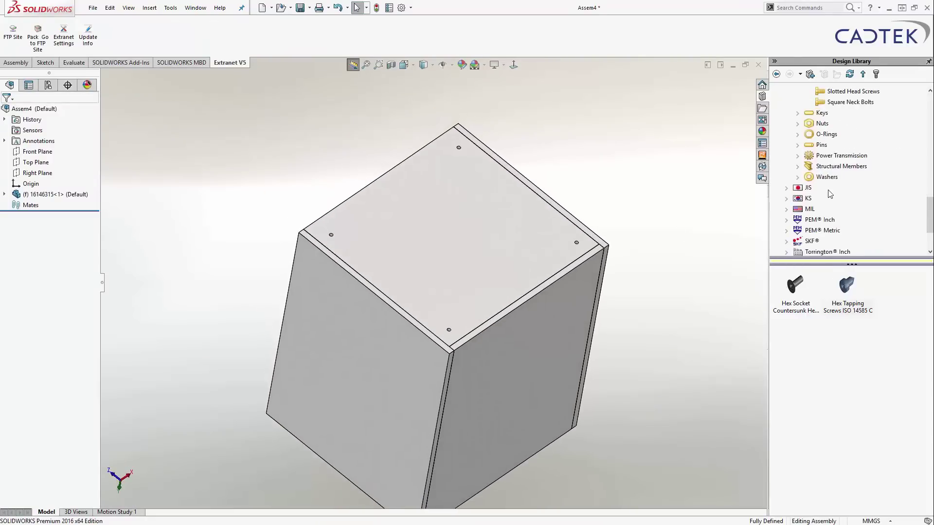
scroll(809, 210, "up", 4)
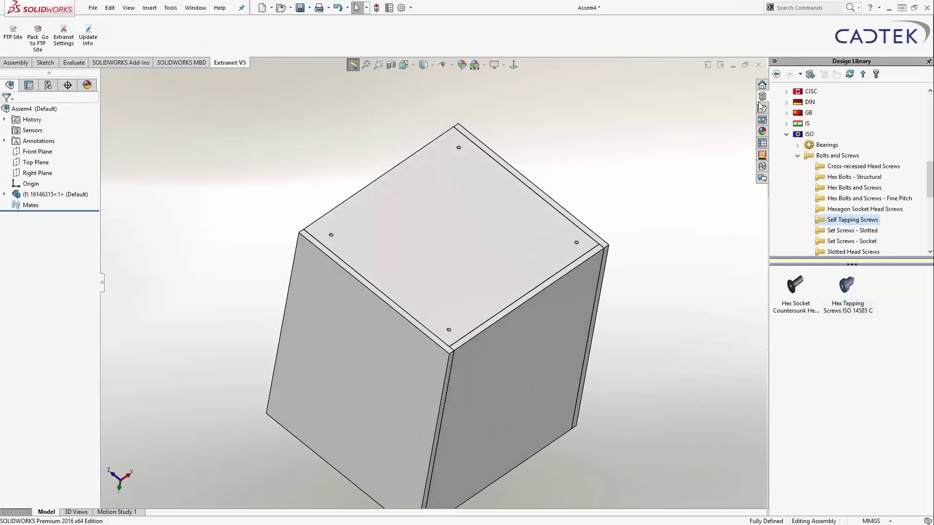
left_click_drag(930, 176, 930, 129)
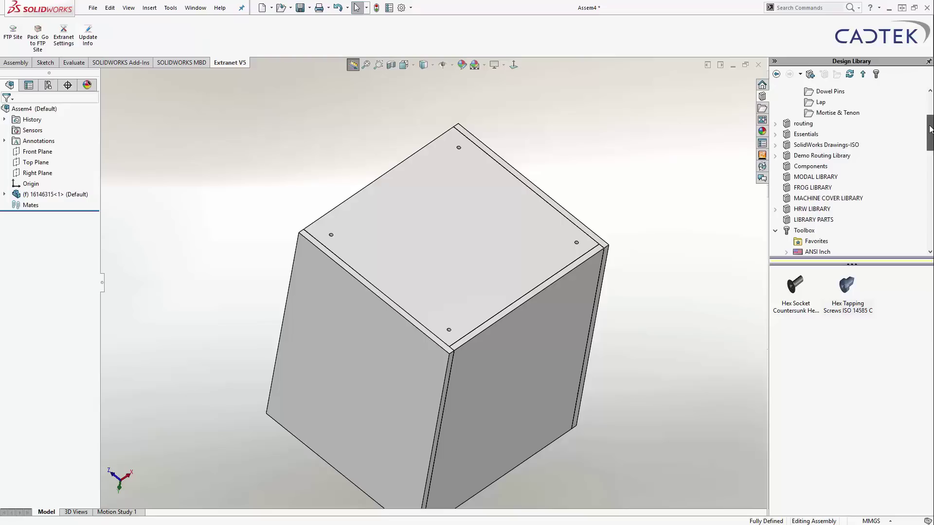
left_click(825, 221)
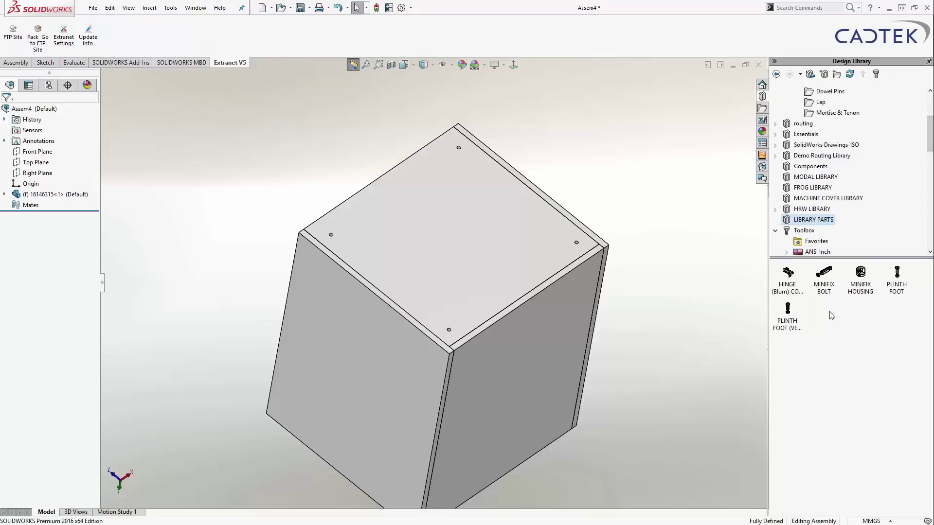
mouse_move(788, 311)
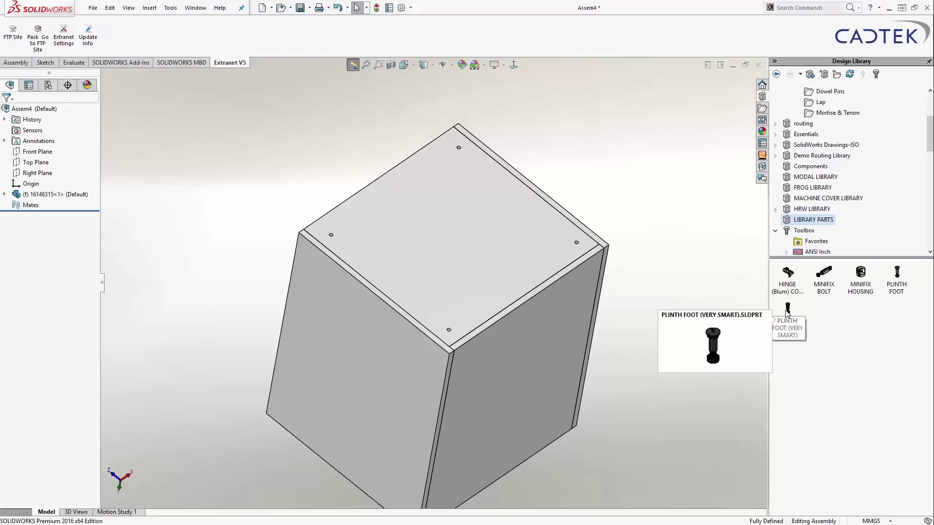
Drop the first PLINTH FOOT (VERY SMART) onto a cabinet base hole.
left_click_drag(788, 309, 523, 107)
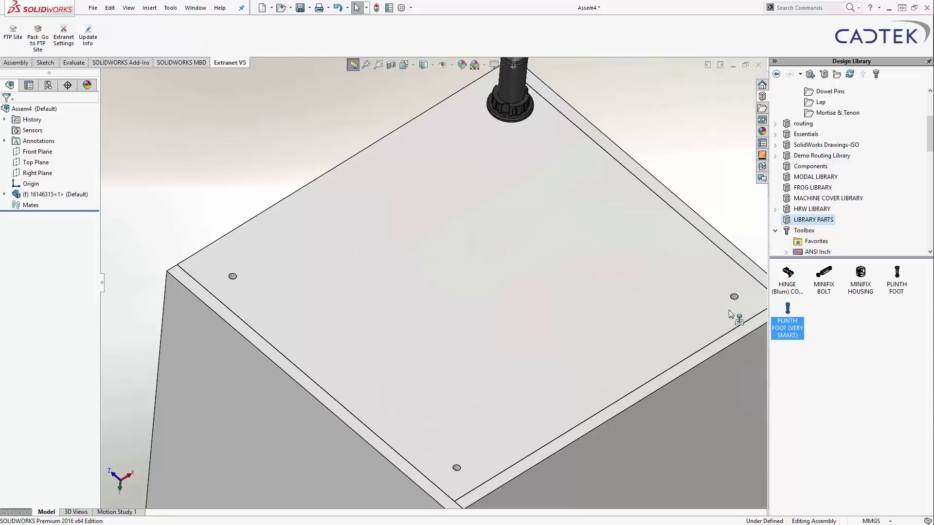
left_click_drag(725, 316, 734, 301)
left_click_drag(427, 436, 240, 283)
scroll(240, 283, "down", 3)
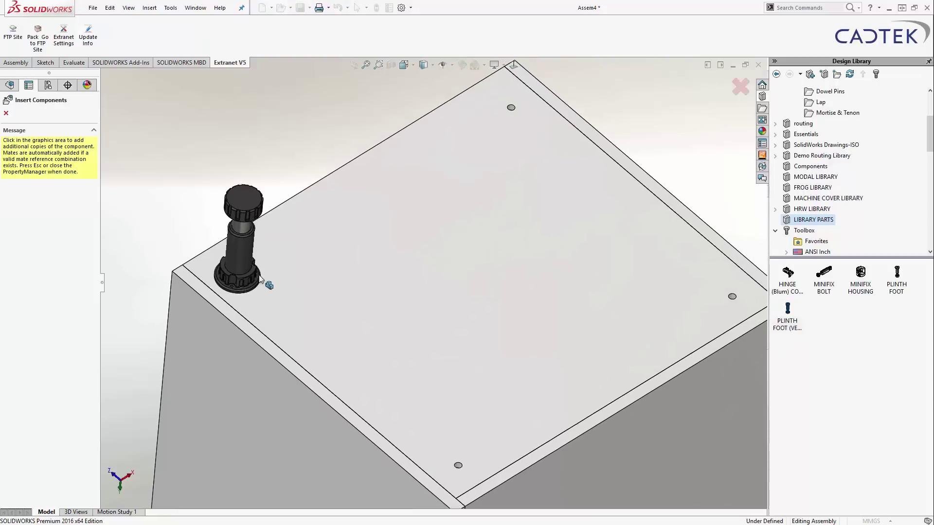
scroll(336, 249, "up", 3)
Place plinth feet on the far, right-hand and front base holes, then fit the cabinet in view.
left_click(512, 104)
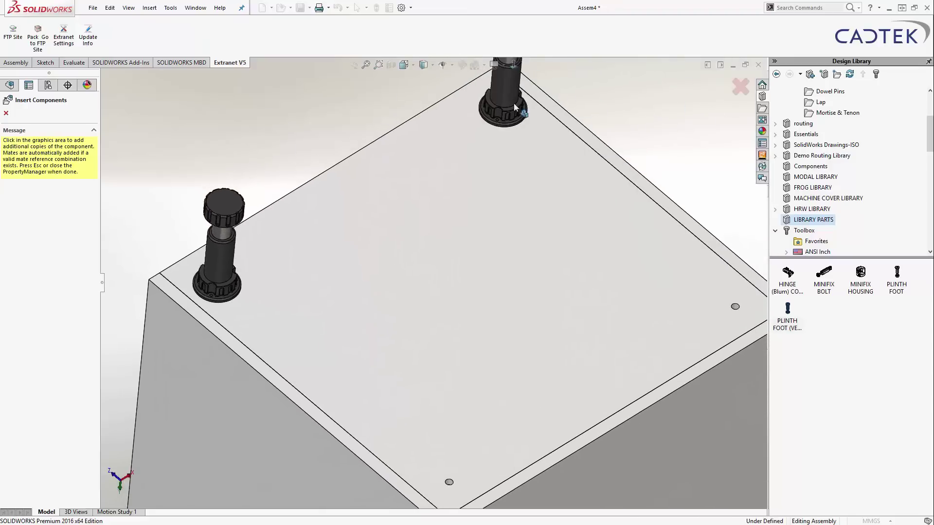
left_click(735, 307)
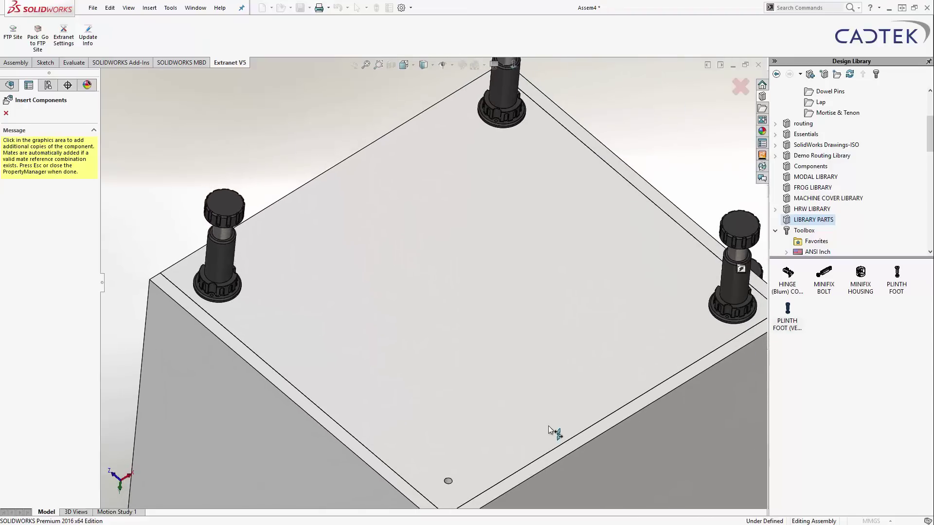
left_click(453, 477)
scroll(335, 238, "up", 5)
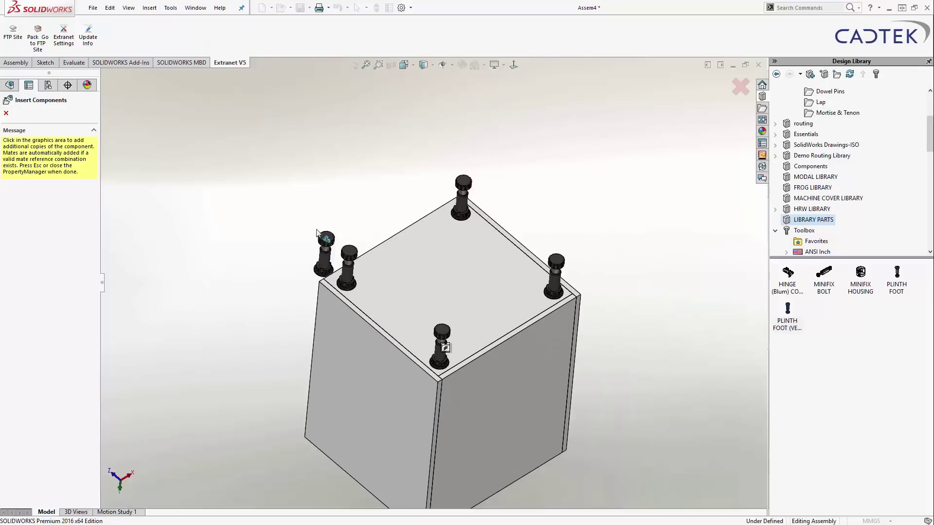
key("Escape")
scroll(342, 258, "down", 7)
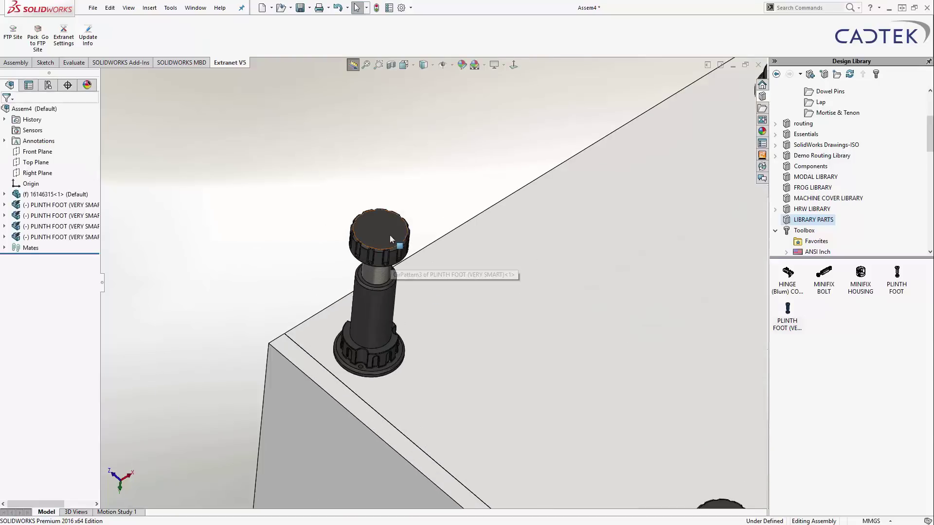
scroll(428, 348, "down", 6)
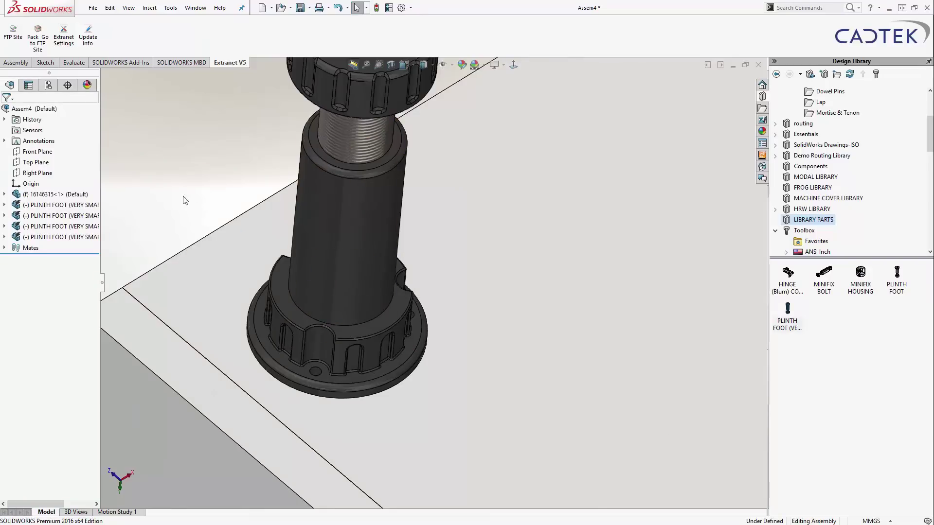
key("f")
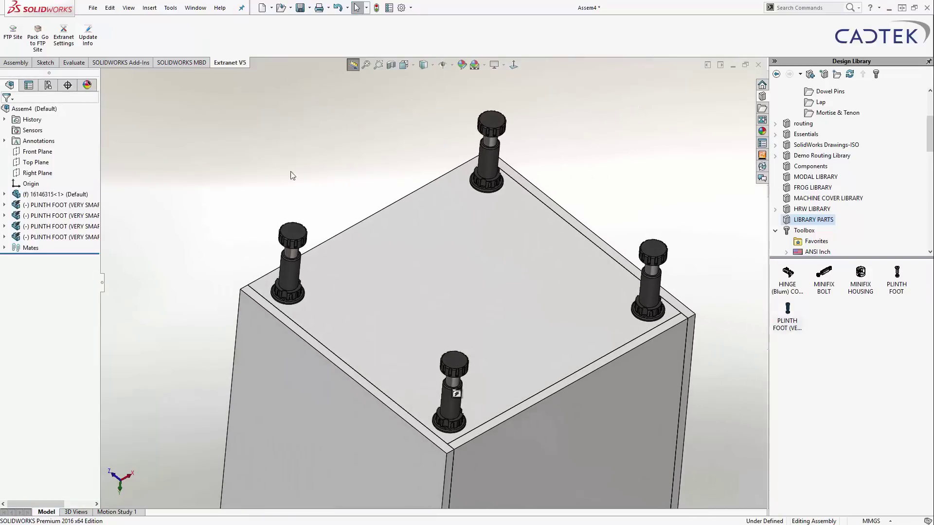
left_click(20, 206)
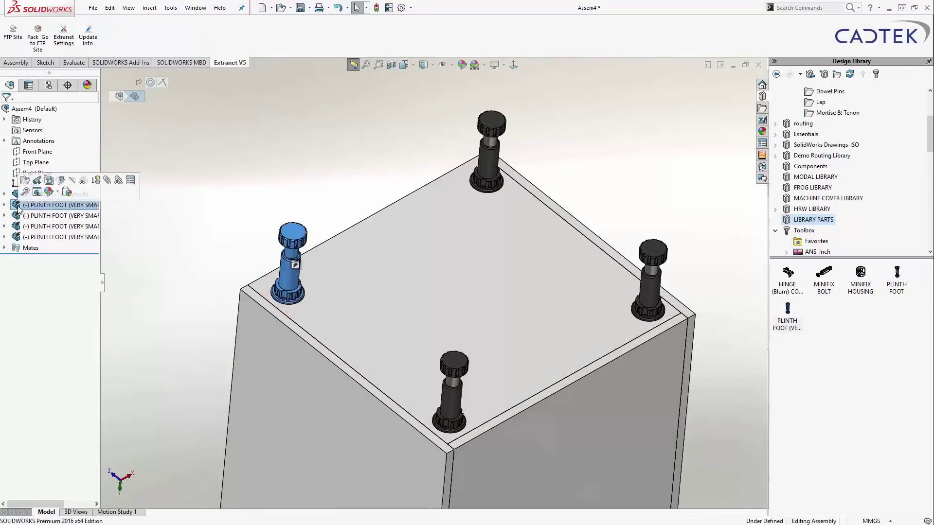
Insert the first foot's smart features referencing the cabinet base face, then open the cabinet part.
left_click(295, 267)
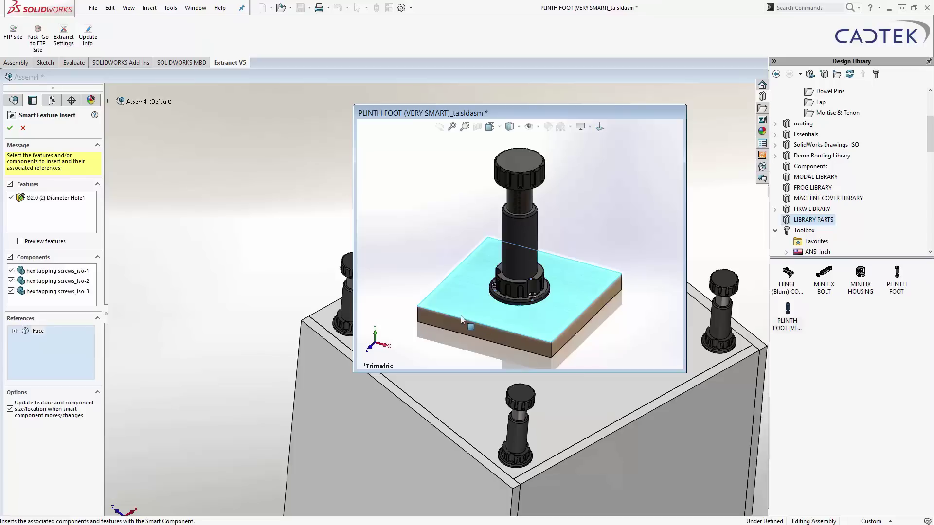
left_click(264, 260)
left_click(252, 293)
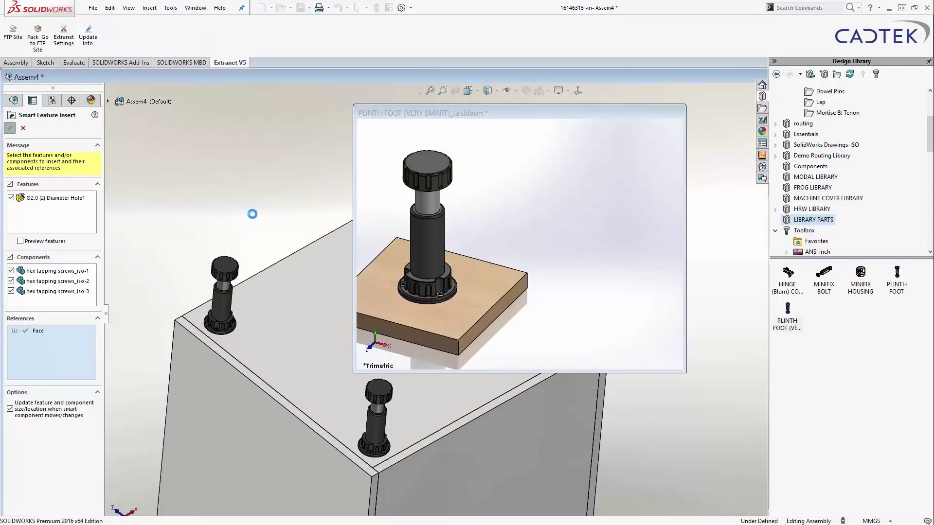
scroll(242, 317, "down", 5)
scroll(350, 291, "down", 5)
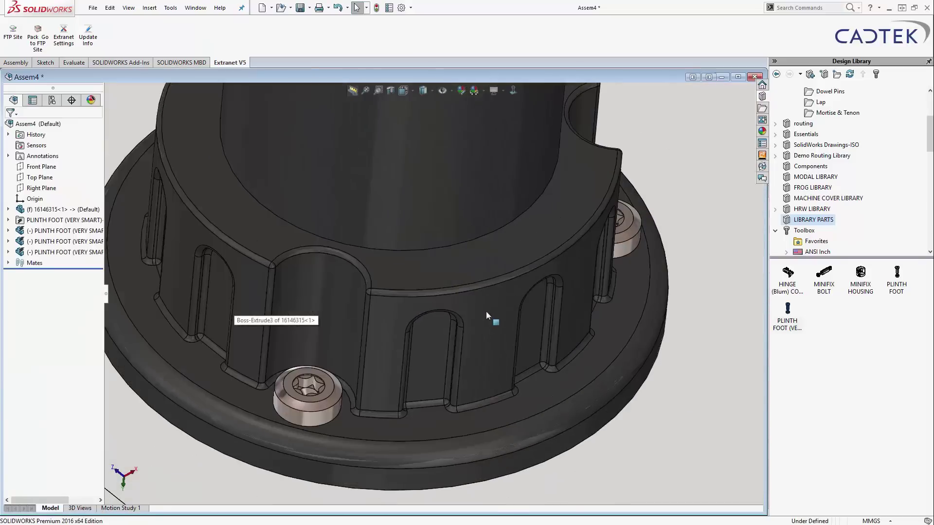
scroll(404, 393, "up", 5)
scroll(523, 322, "up", 5)
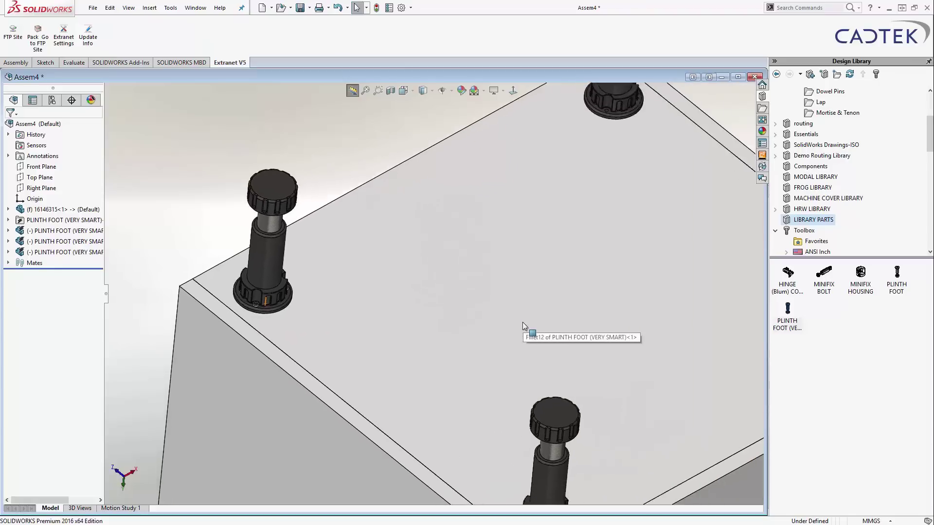
left_click(320, 248)
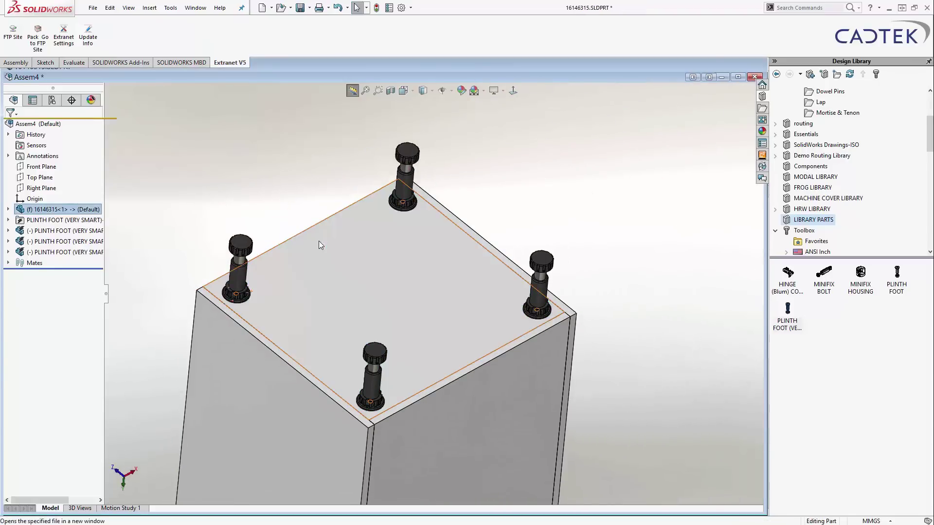
Inspect the new screw holes in part 16146315 with the Design Library hidden and window maximized.
scroll(375, 246, "down", 6)
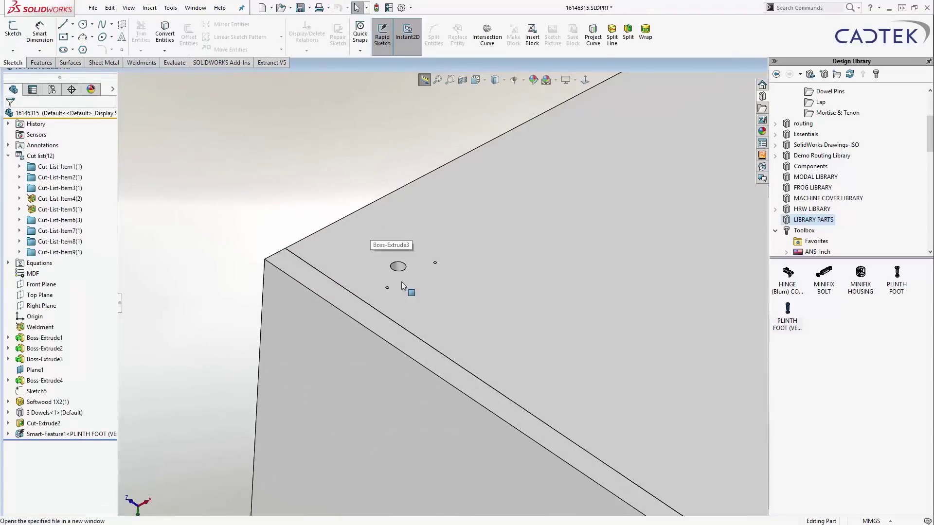
scroll(455, 286, "up", 2)
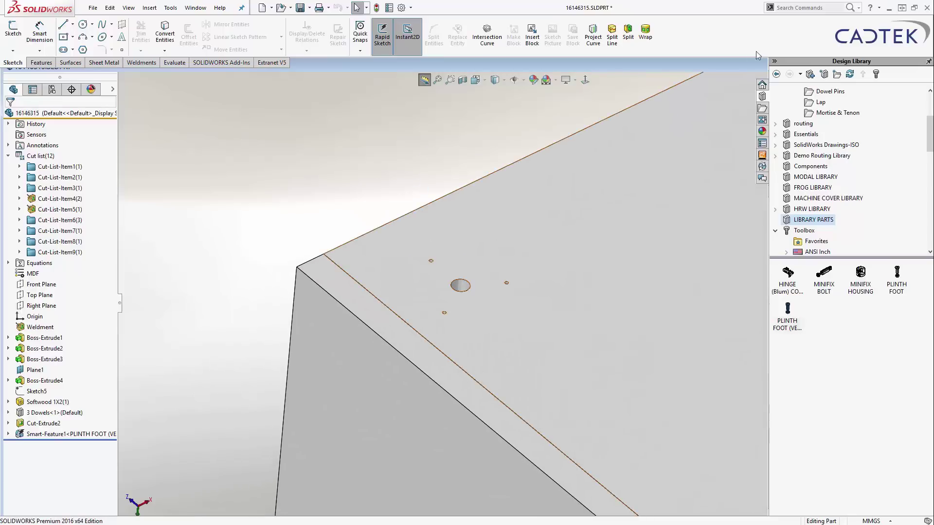
left_click(929, 62)
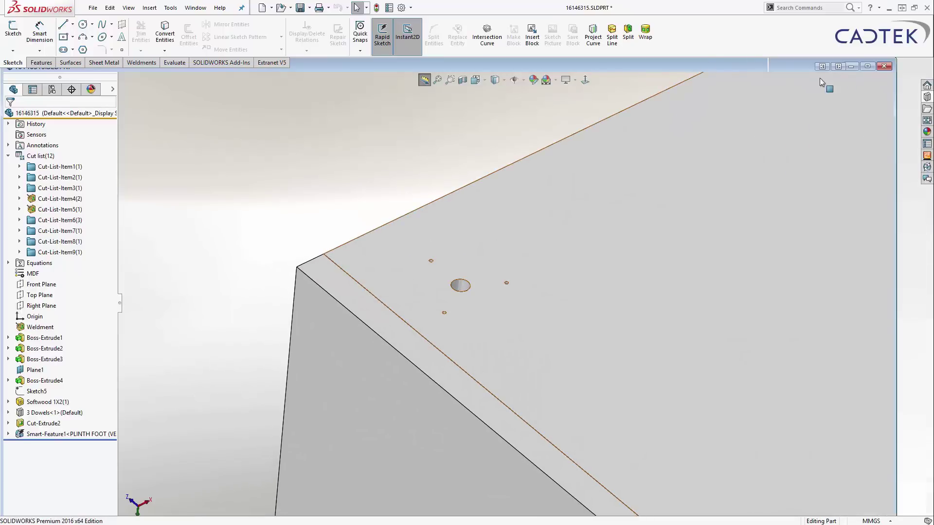
left_click(869, 66)
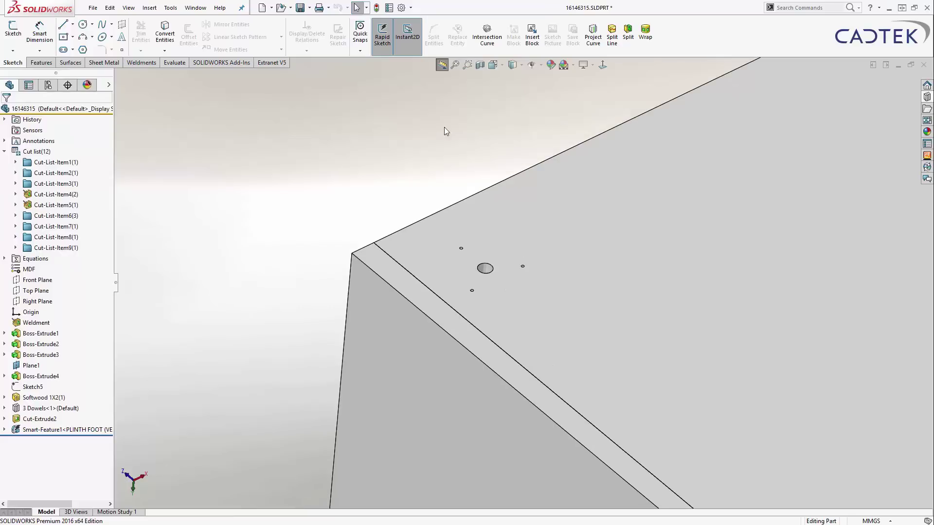
key("f")
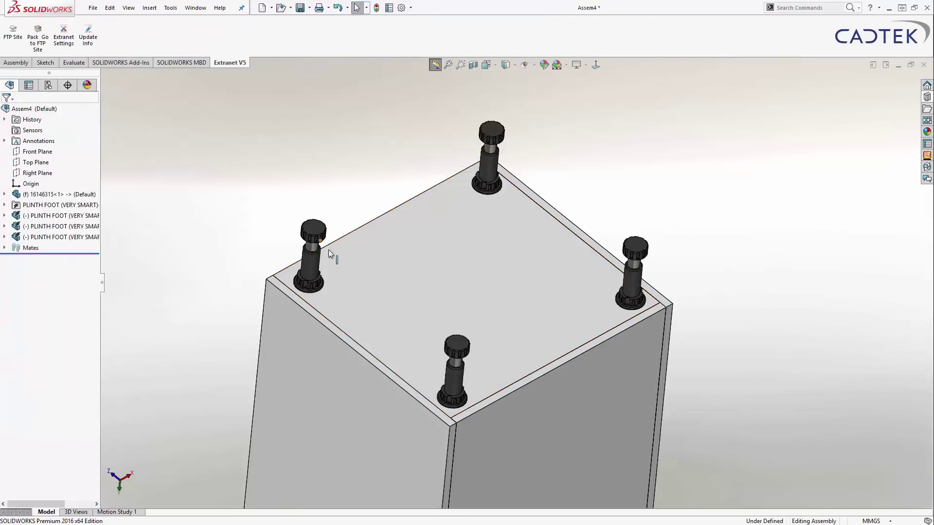
Insert smart features for PLINTH FOOT <2> on the base face, then rotate to see the underside.
left_click(52, 217)
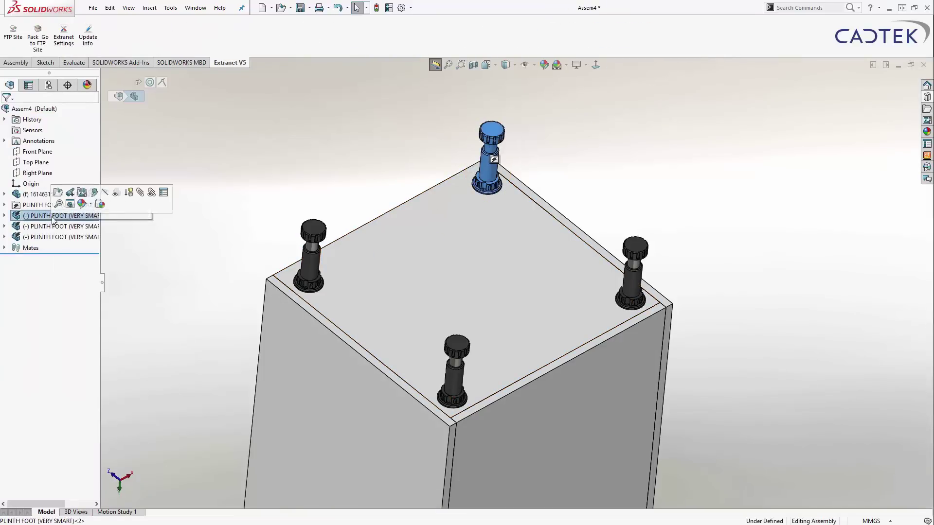
left_click(494, 160)
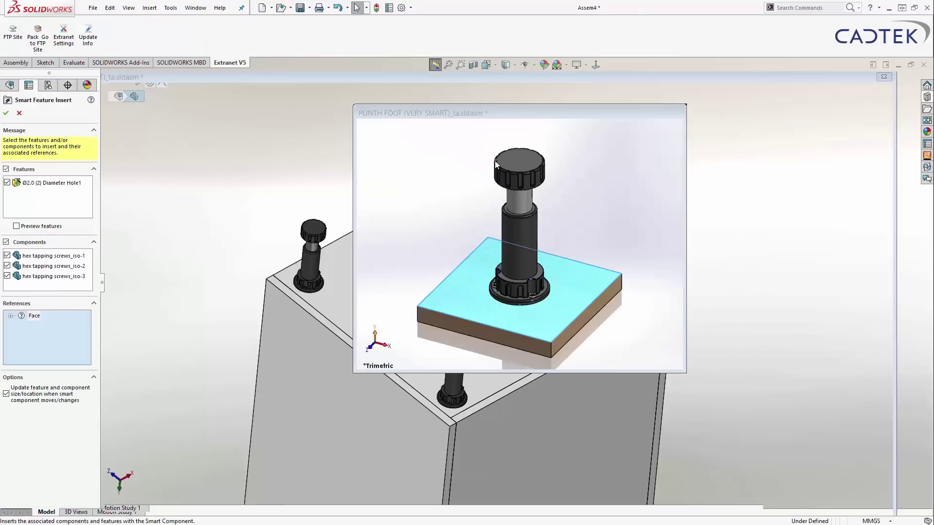
left_click(328, 263)
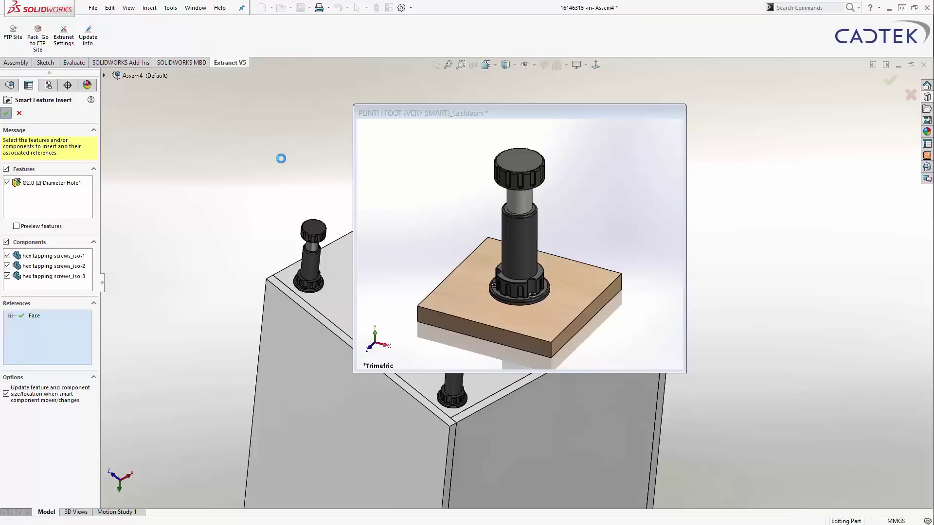
scroll(479, 206, "down", 10)
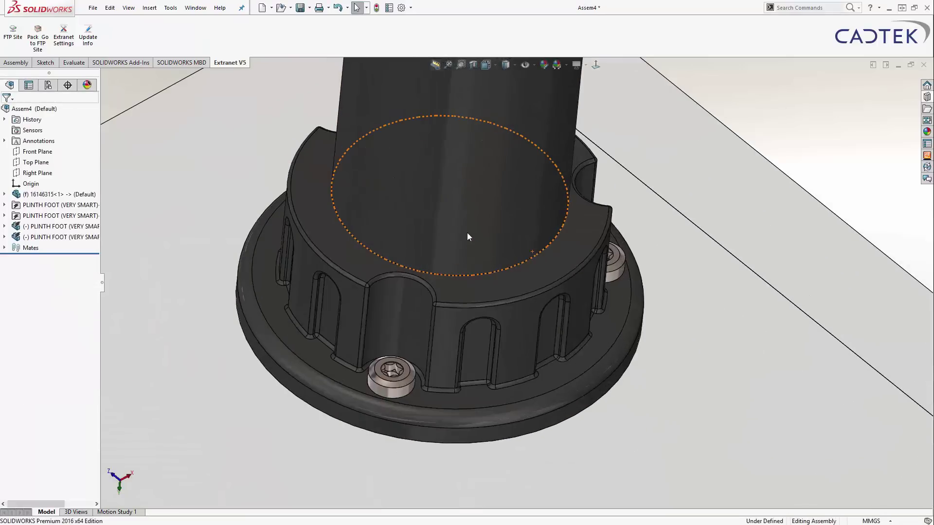
scroll(615, 243, "up", 10)
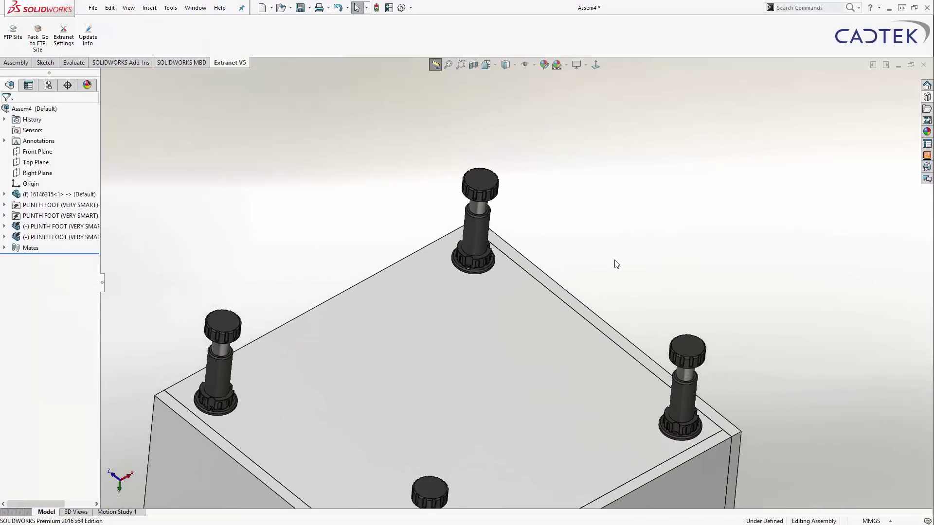
key("Up")
key("Up")
key("Up")
key("Up")
key("Up")
key("Up")
key("Up")
key("Up")
key("Up")
key("Up")
key("Up")
key("Up")
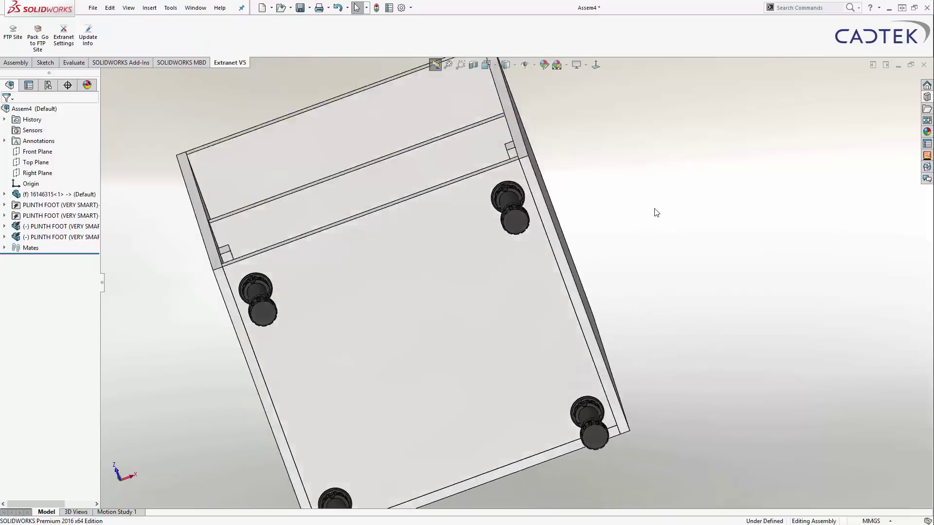
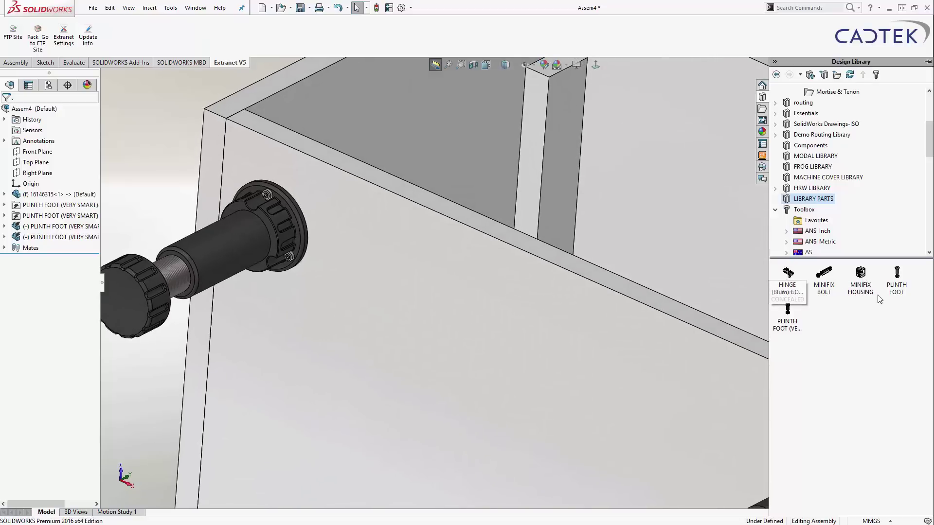
Drop a Minifix housing from the Design Library, then delete the misplaced copy.
left_click_drag(861, 274, 336, 197)
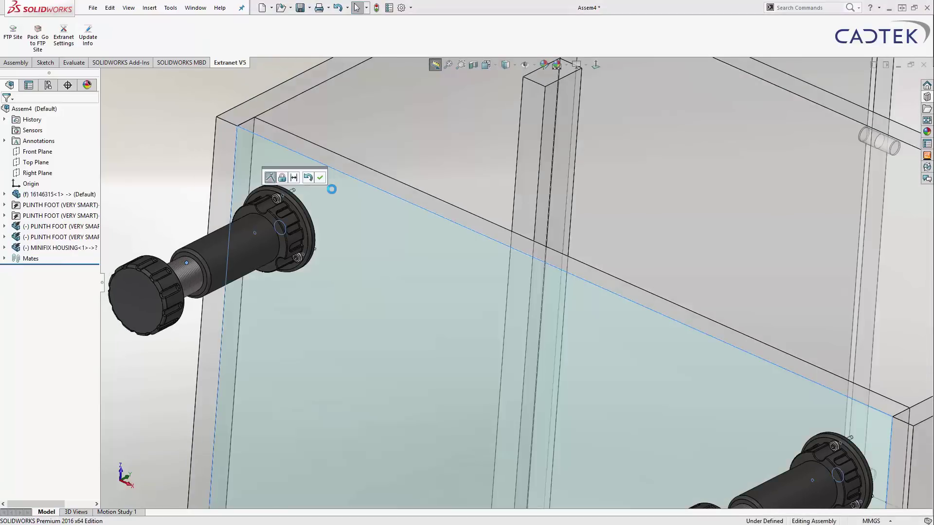
left_click(320, 178)
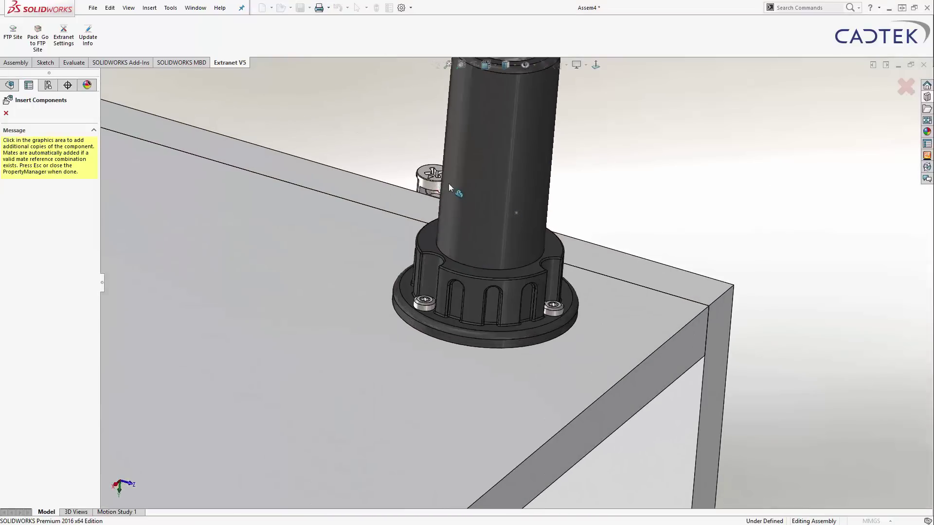
key("Escape")
left_click_drag(432, 179, 685, 214)
left_click(726, 251)
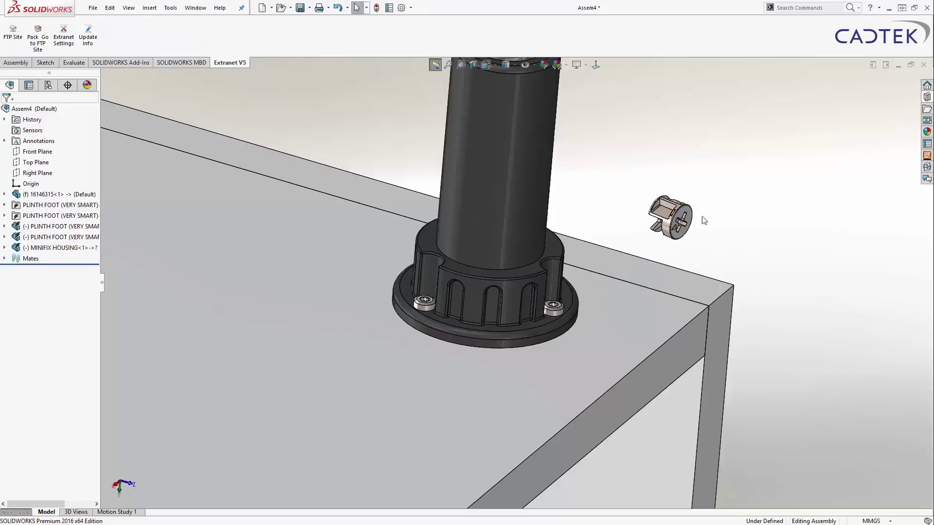
left_click(689, 218)
key("Delete")
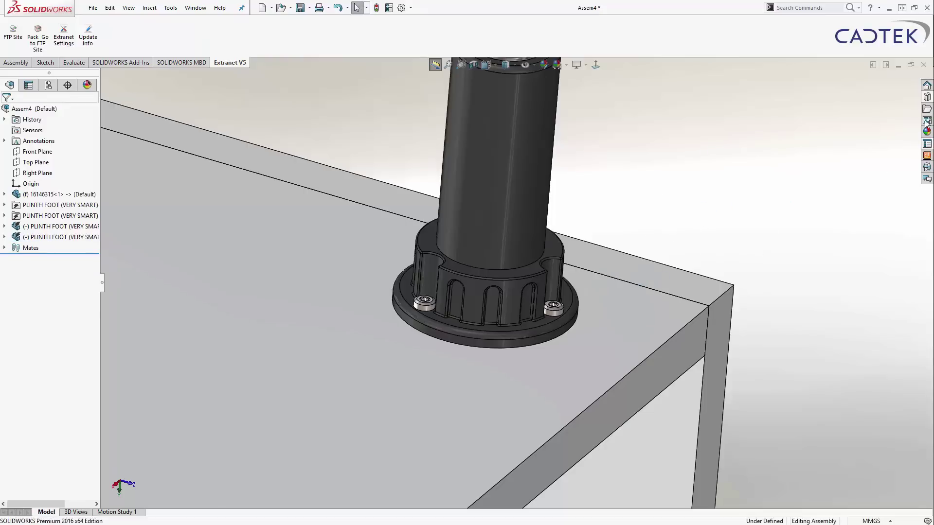
Insert the Minifix housing on the carcass top with its INSIDE FACE OF CARCASS plane coincident to the inner face.
left_click(927, 98)
left_click_drag(862, 273, 647, 320)
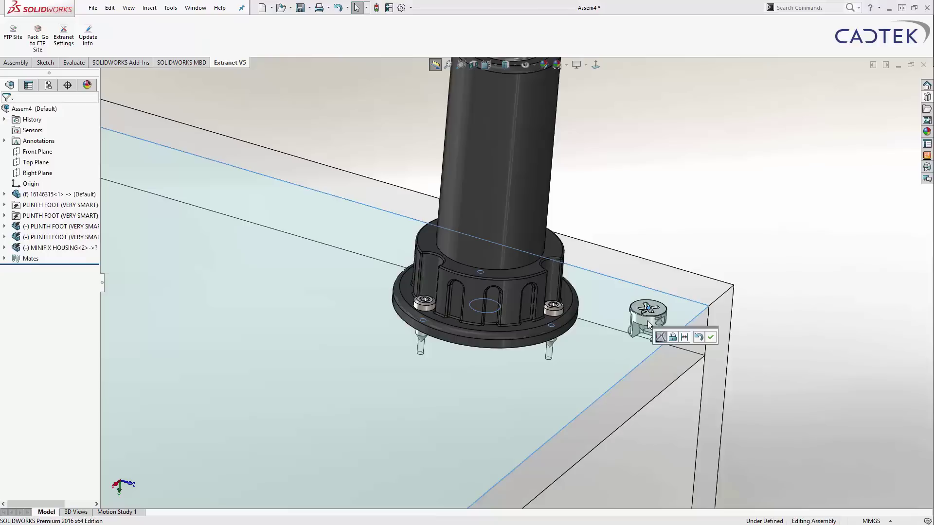
left_click(712, 337)
scroll(527, 320, "down", 6)
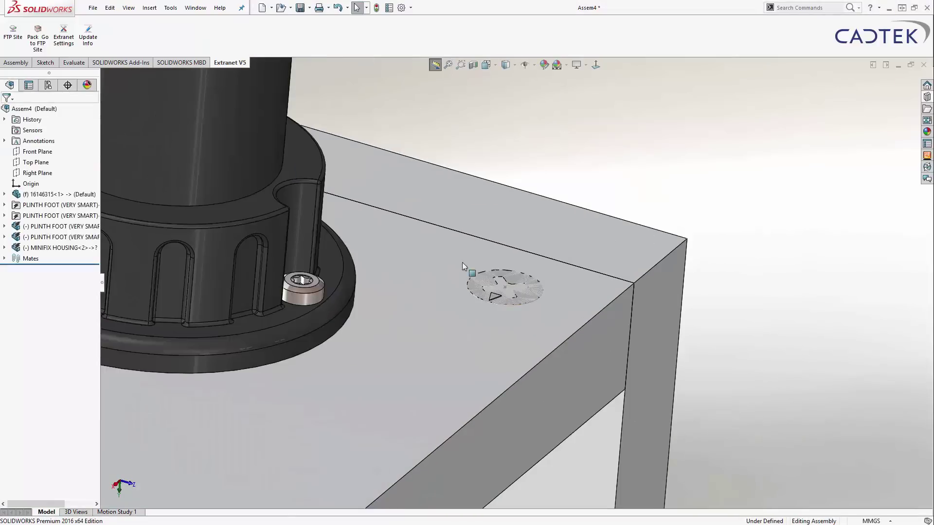
left_click(5, 248)
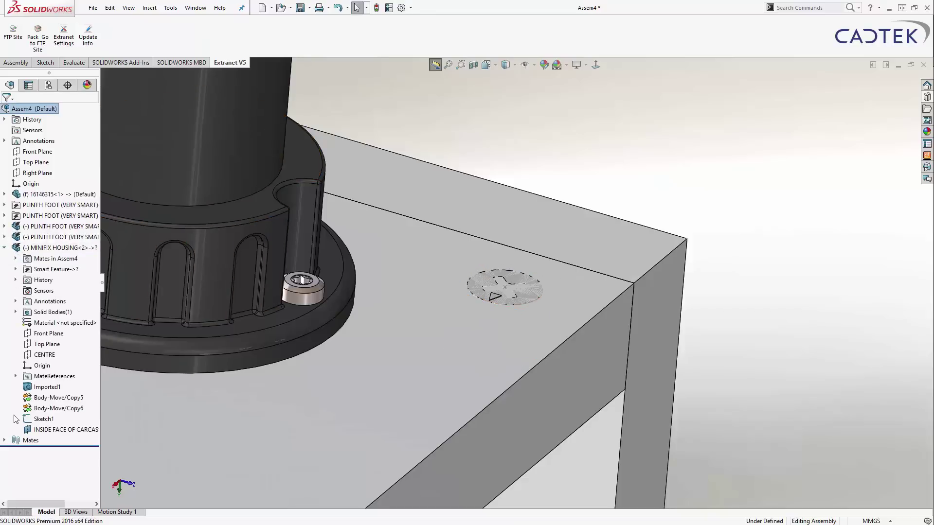
left_click(64, 429)
scroll(533, 395, "up", 3)
left_click(533, 389, "ctrl")
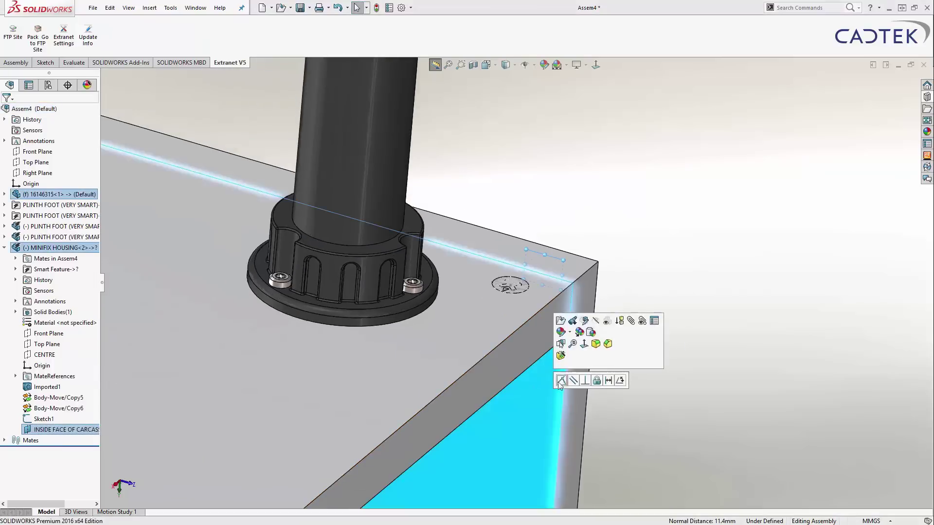
left_click(560, 380)
Add a 15 mm distance mate from the housing's Front Plane to the carcass front edge.
scroll(603, 273, "down", 2)
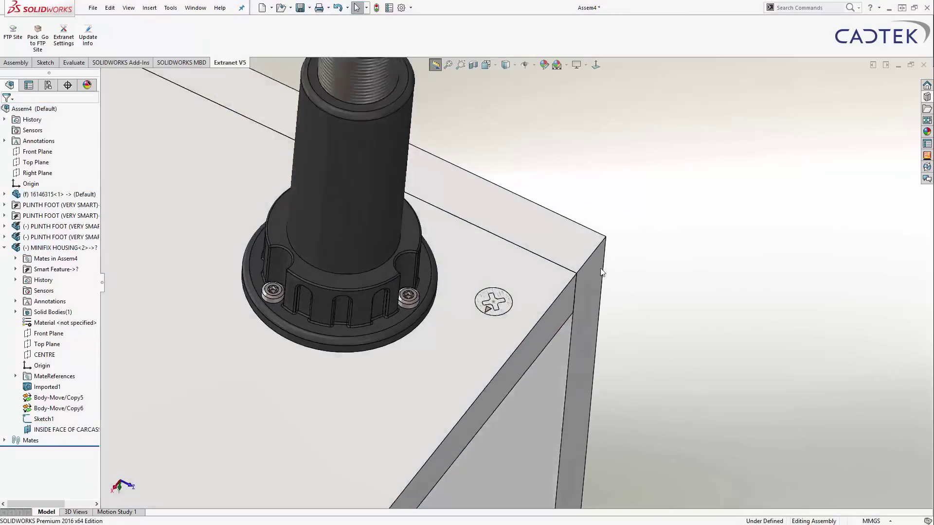
scroll(602, 272, "up", 1)
middle_click_drag(603, 272, 595, 290)
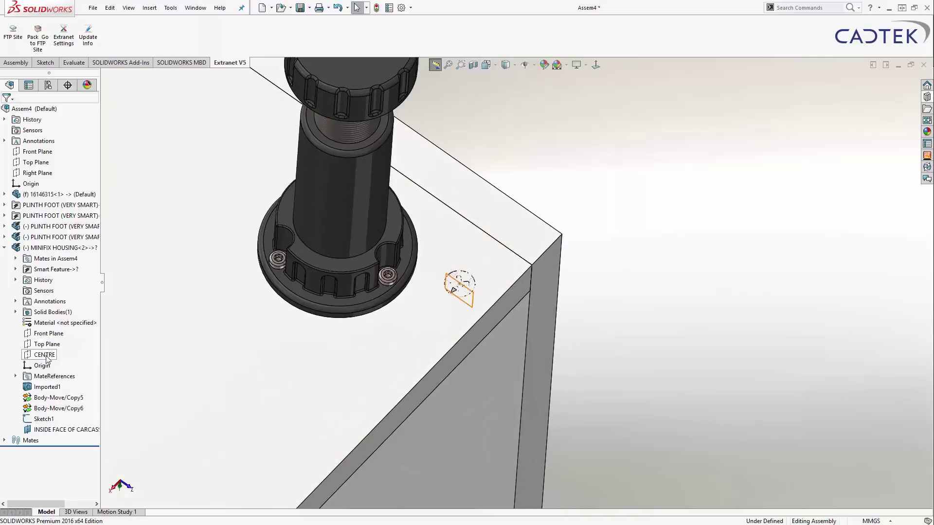
left_click(49, 333)
scroll(514, 291, "down", 2)
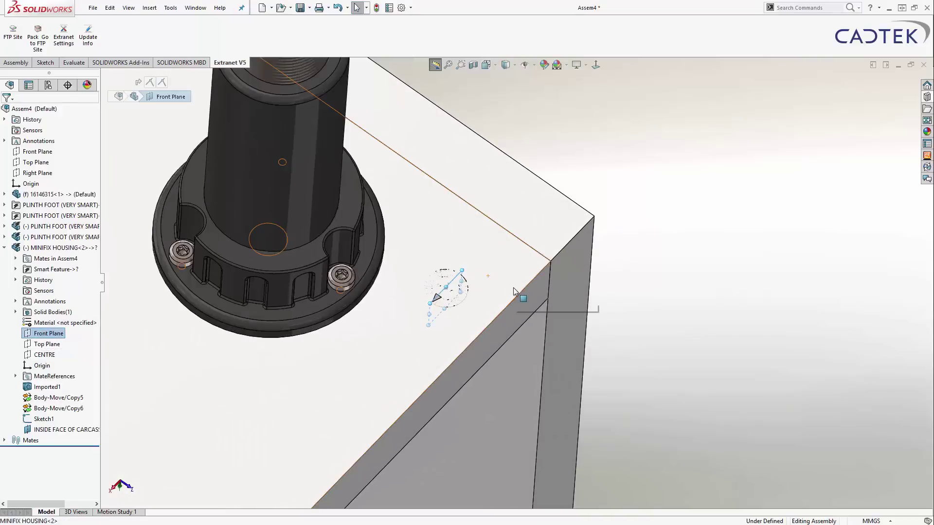
left_click(531, 290, "ctrl")
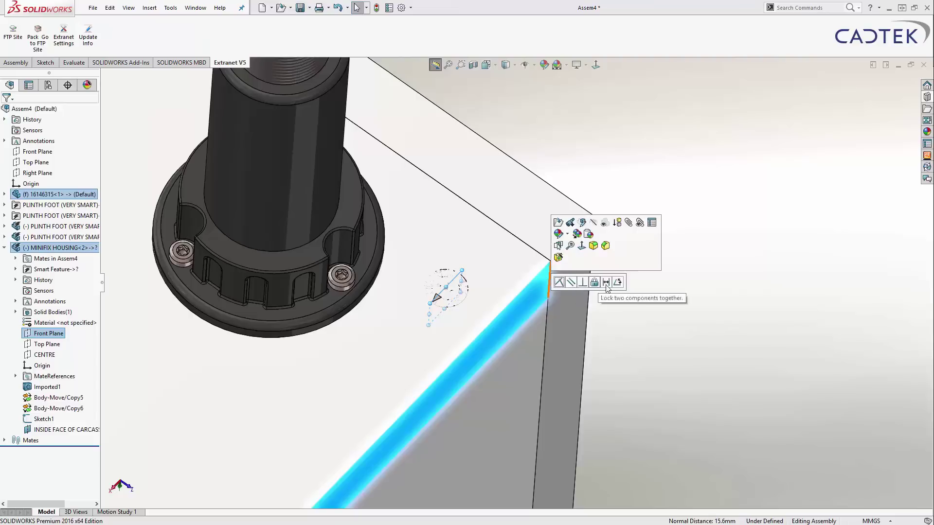
left_click(606, 283)
type("15")
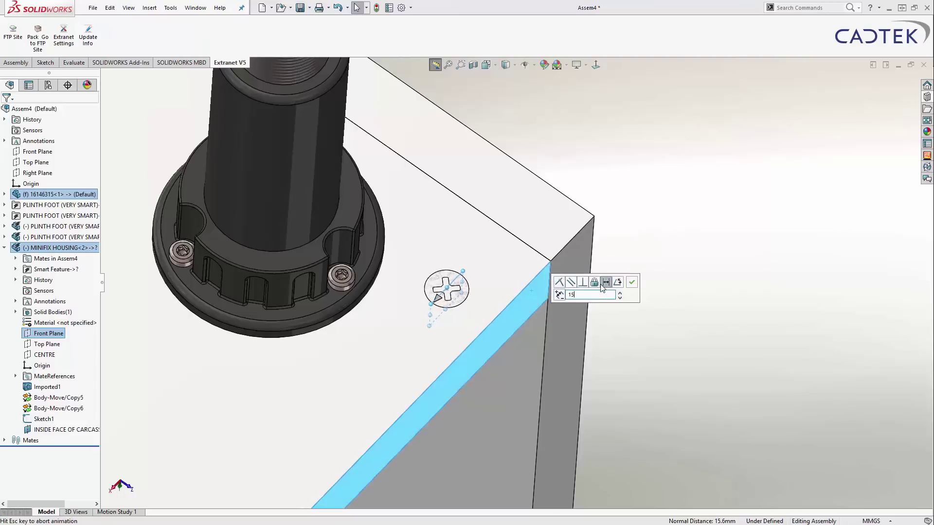
key("Return")
left_click(631, 283)
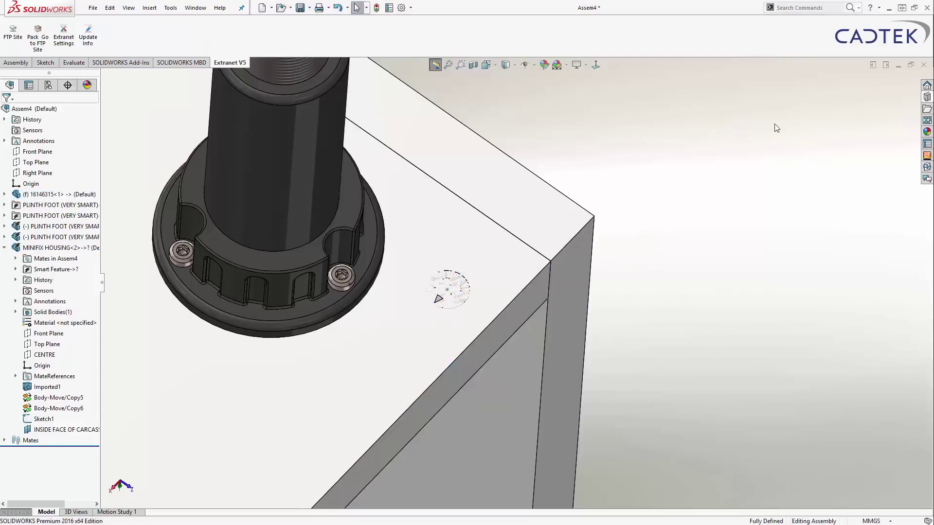
left_click(53, 248)
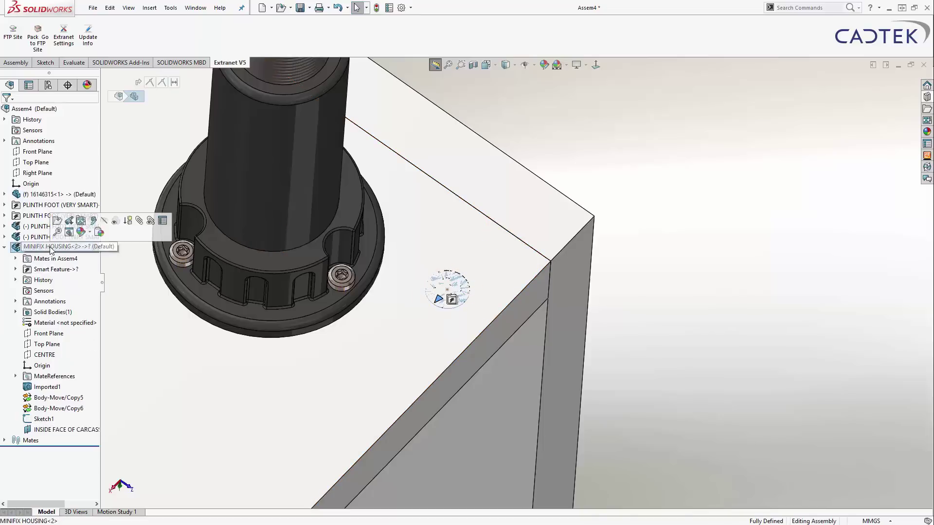
left_click(452, 299)
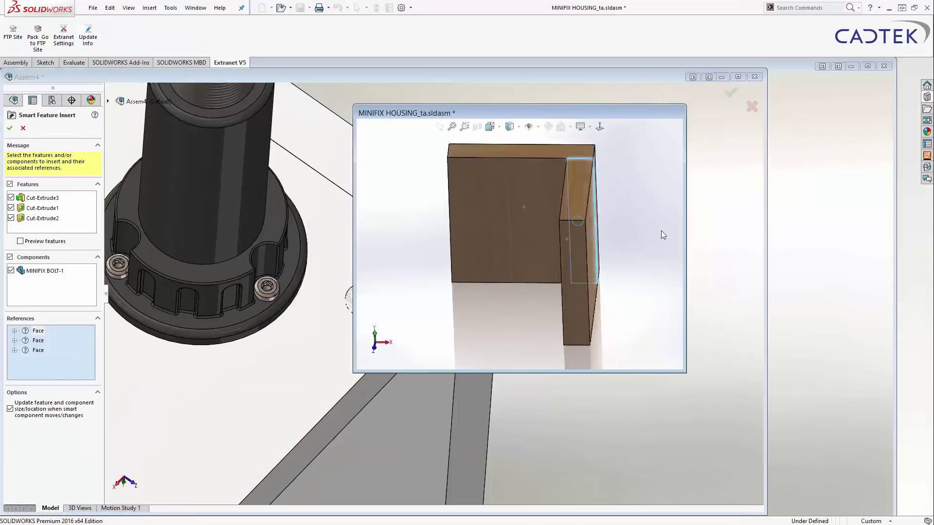
Use Select Other to pick the inner, top and side faces as smart feature references, then apply.
left_click(634, 431)
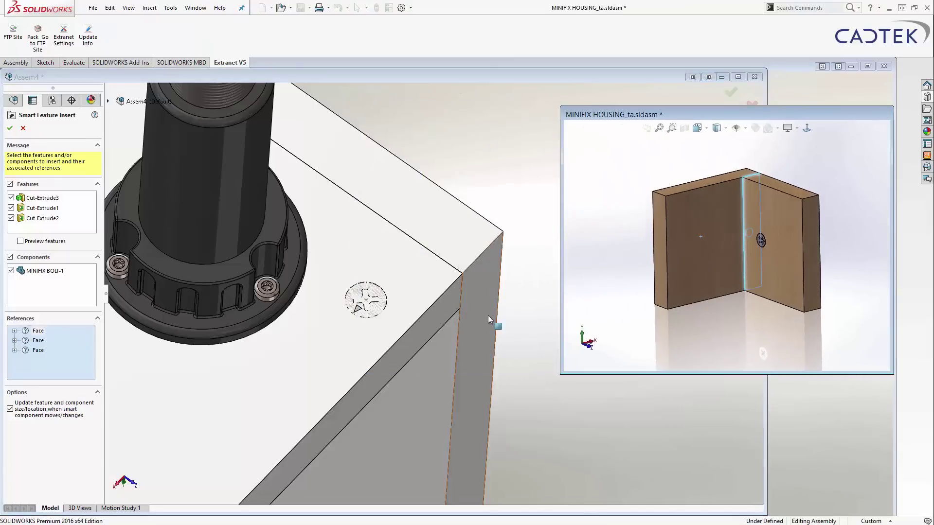
right_click(456, 292)
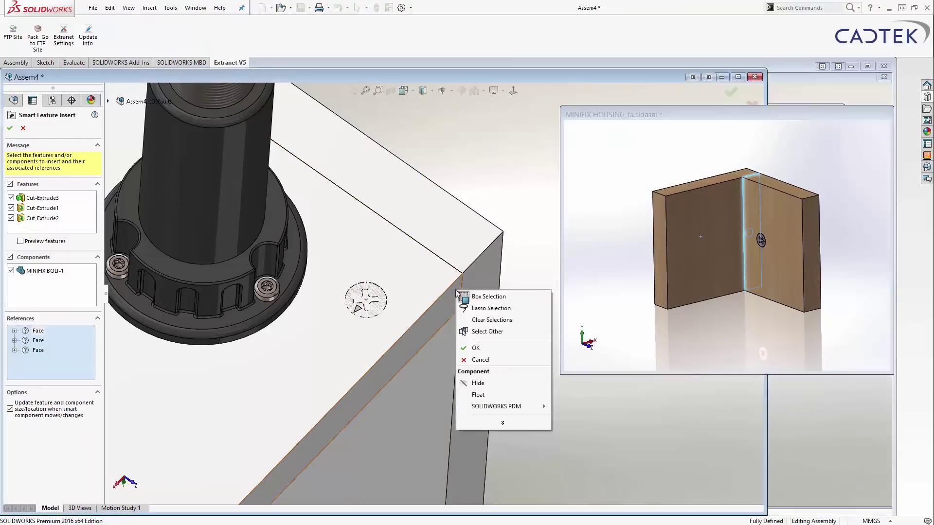
left_click(484, 331)
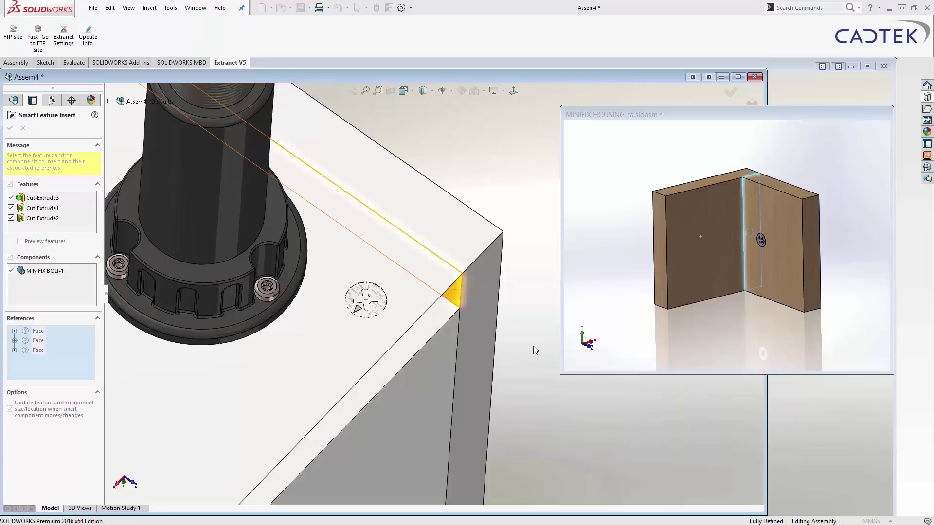
left_click(534, 348)
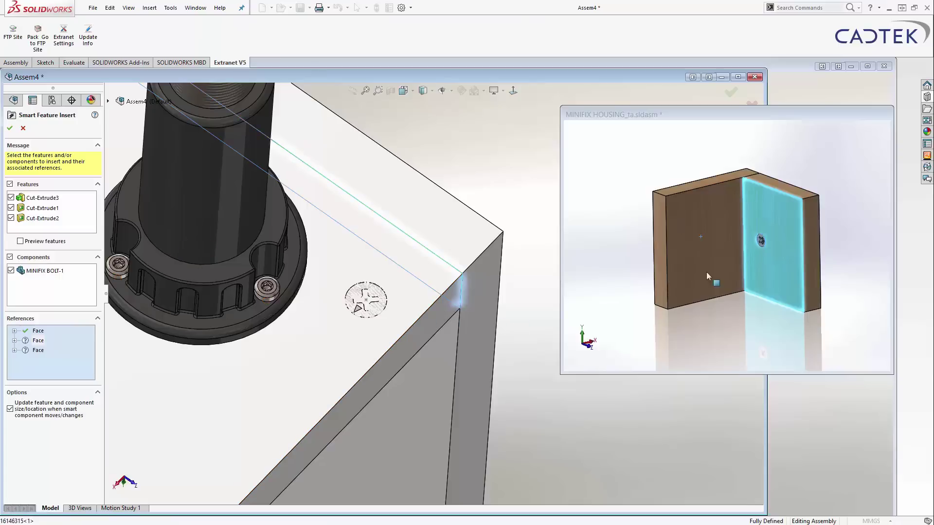
left_click(415, 289)
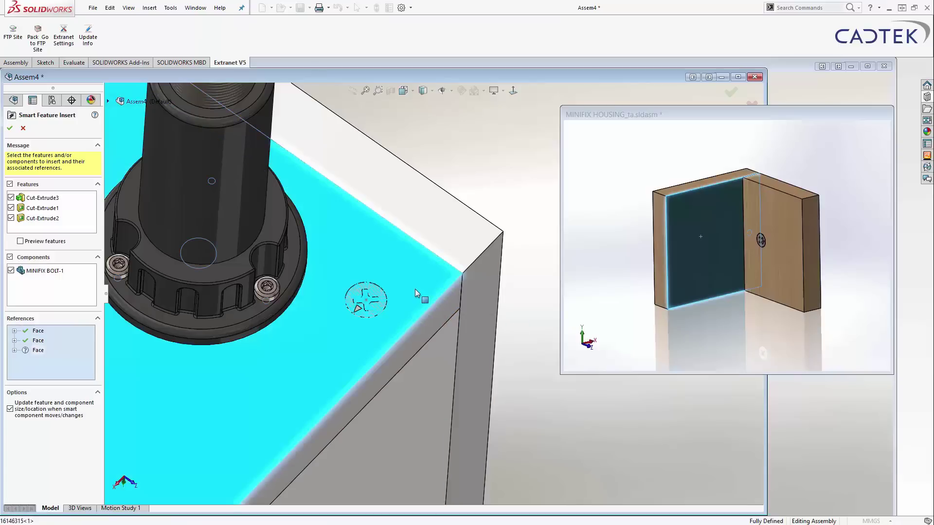
left_click(434, 364)
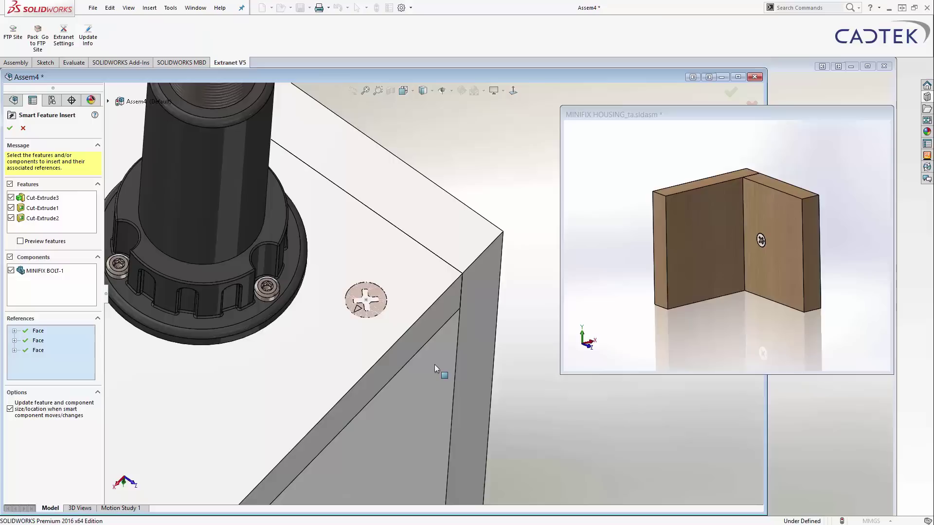
left_click(9, 129)
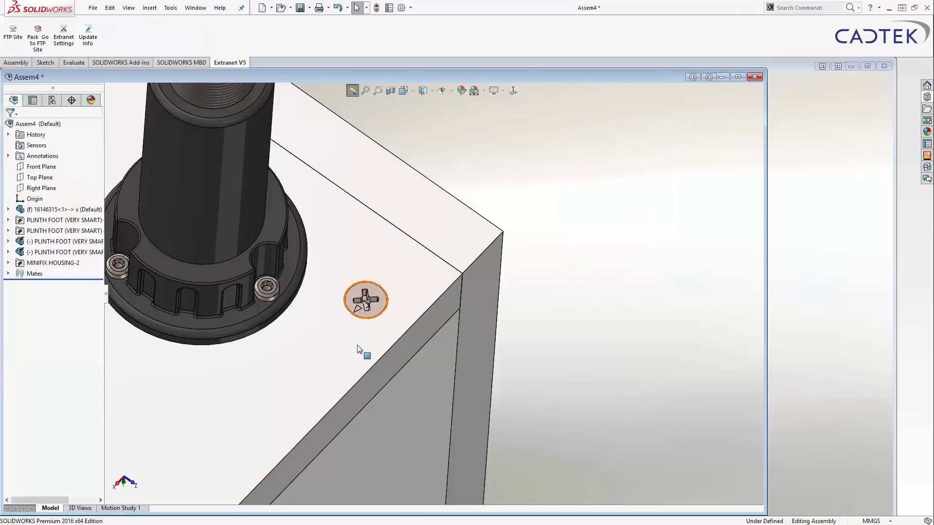
Open the carcass part from its top face and inspect the newly cut holes.
scroll(359, 355, "down", 5)
scroll(329, 366, "down", 3)
scroll(328, 366, "up", 5)
middle_click_drag(399, 314, 417, 292)
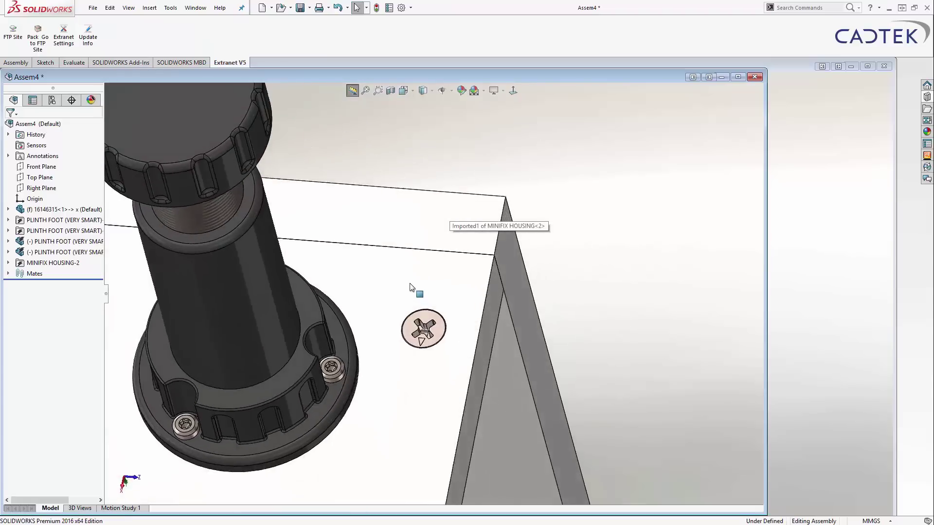
left_click(417, 290)
left_click(435, 214)
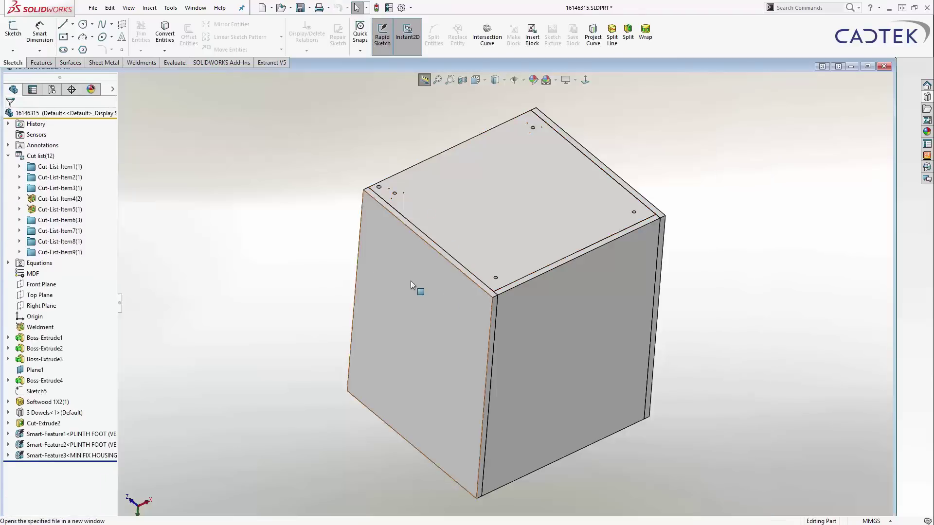
scroll(389, 235, "down", 5)
scroll(388, 235, "up", 5)
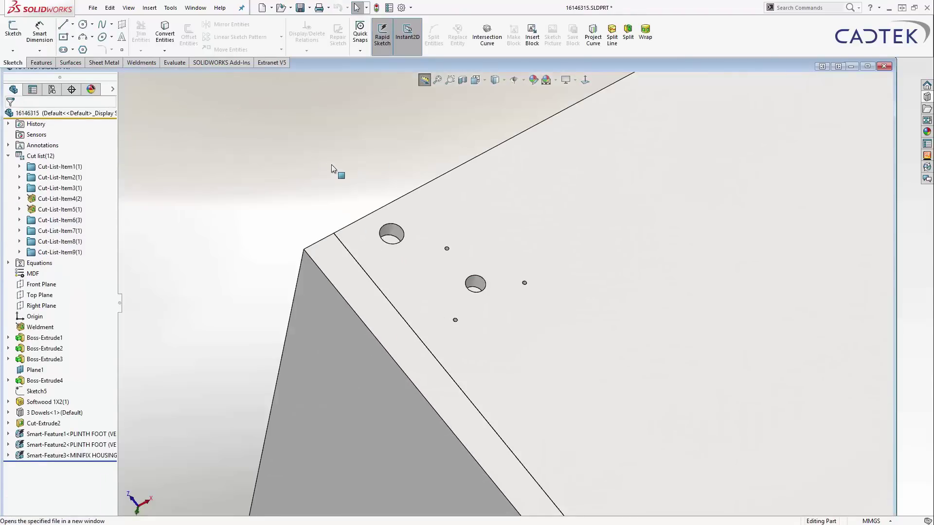
middle_click_drag(331, 164, 523, 233)
scroll(522, 234, "down", 5)
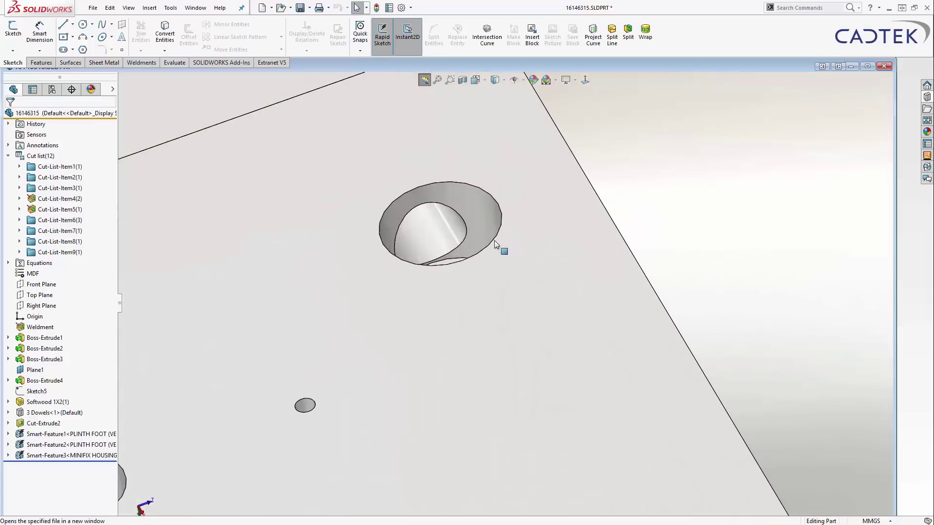
left_click(435, 223)
scroll(436, 224, "up", 5)
left_click(622, 227)
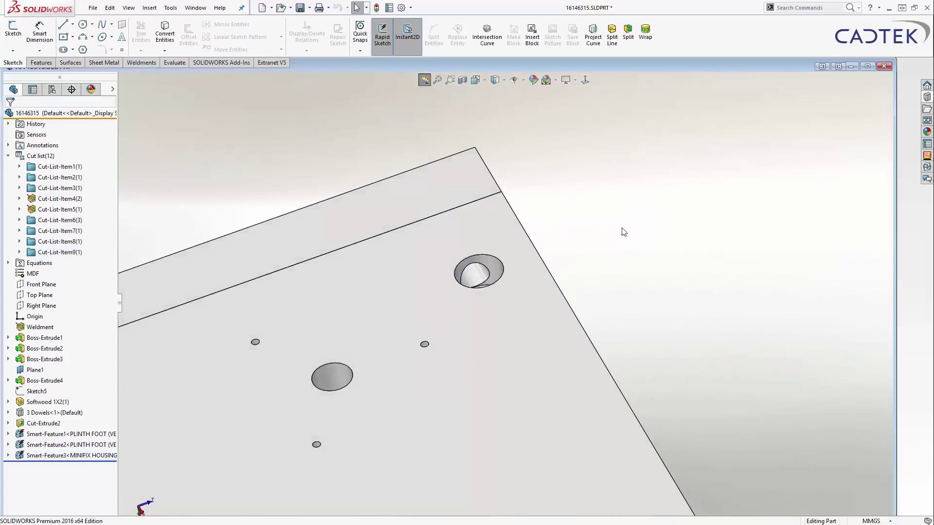
scroll(623, 227, "up", 4)
Activate ExplView1 with bounding boxes updated, view it isometric, then collapse it and maximize the window.
left_click(52, 89)
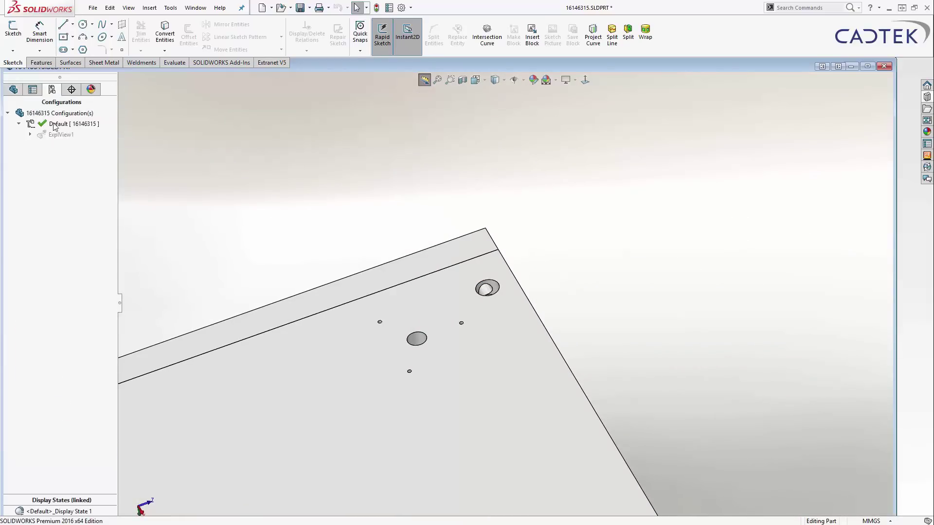
double_click(61, 134)
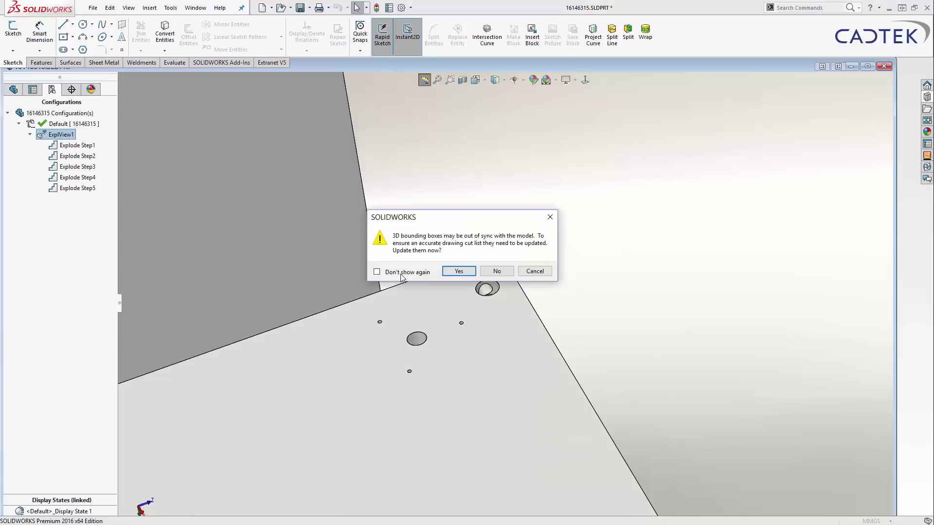
left_click(458, 271)
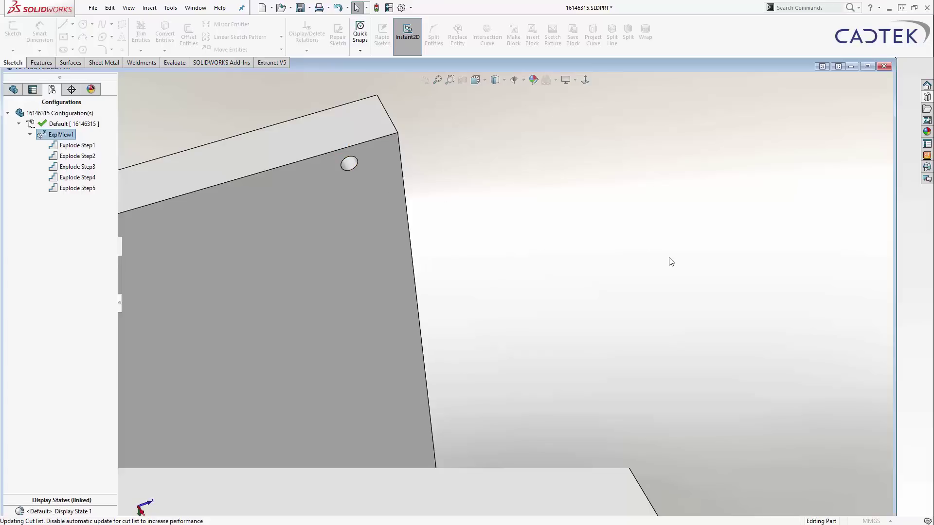
scroll(594, 270, "up", 6)
middle_click_drag(565, 266, 592, 271)
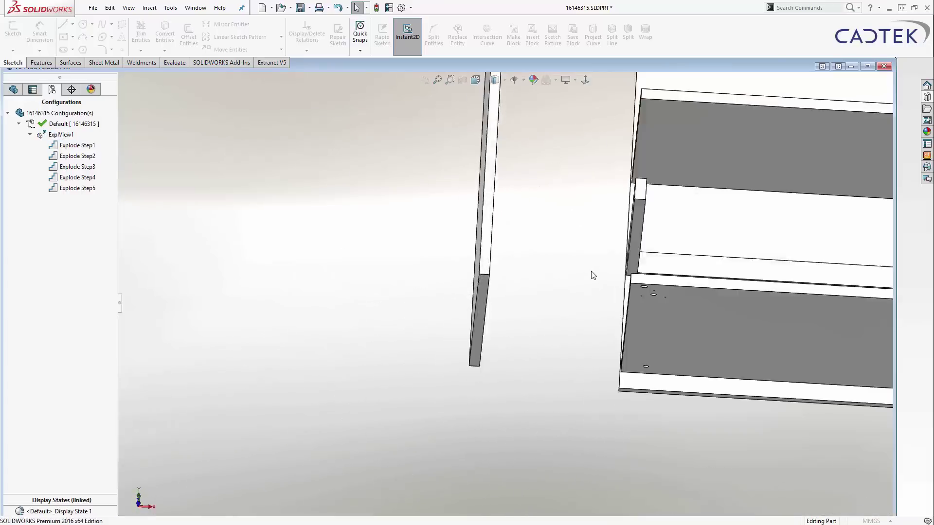
key("ctrl+7")
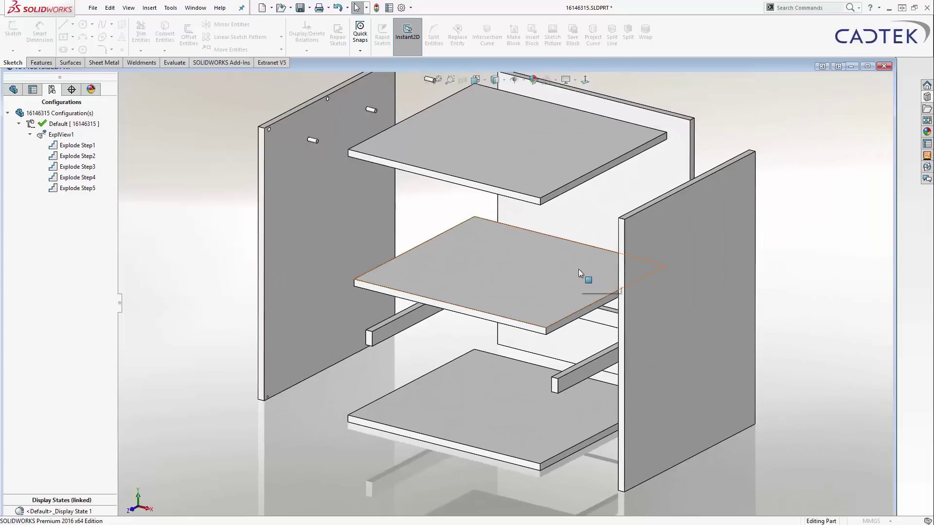
key("f")
left_click(59, 135)
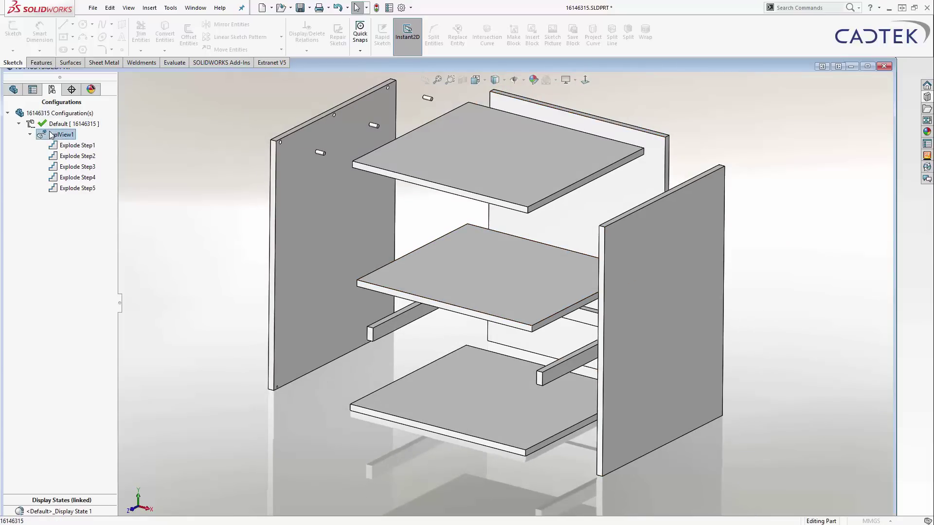
double_click(49, 130)
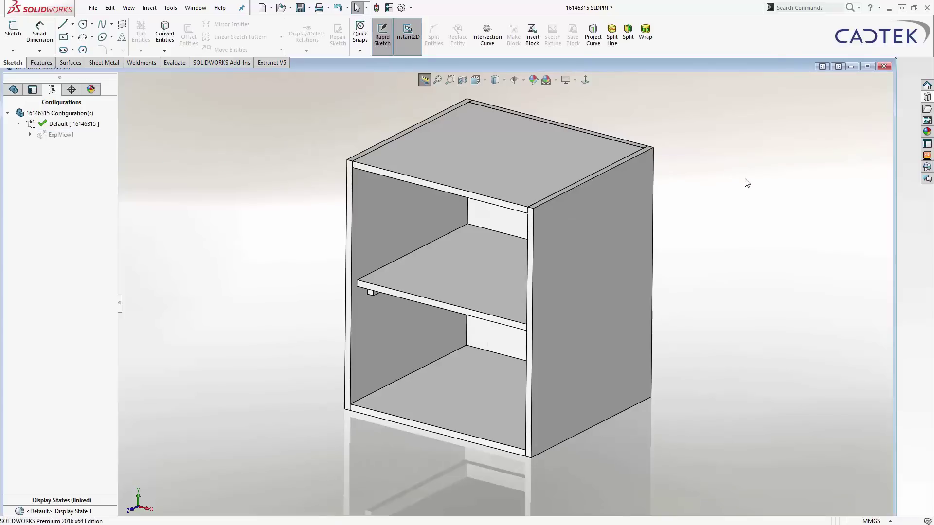
left_click(868, 66)
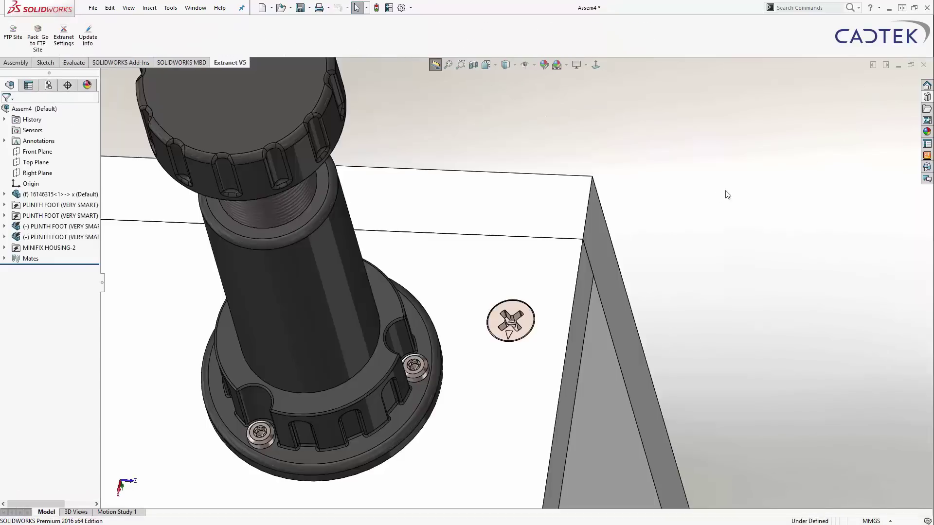
Open the cabinet part from Assem4 and bring up Manage Equations from the Equations folder.
scroll(768, 227, "up", 5)
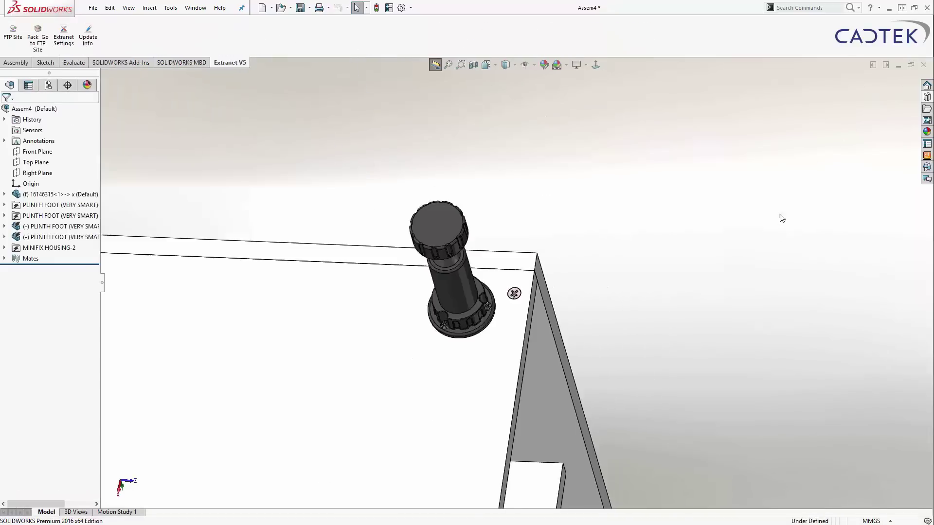
middle_click_drag(782, 217, 608, 305)
left_click(492, 157)
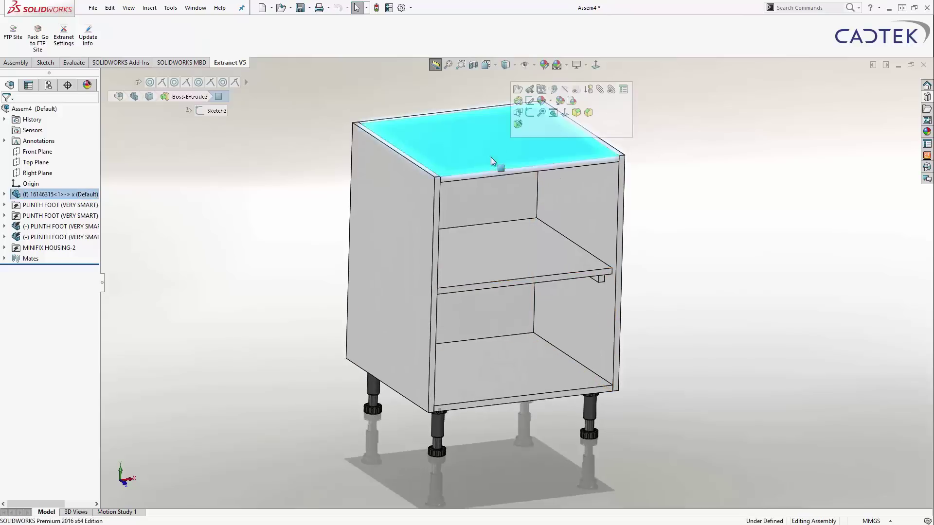
left_click(518, 89)
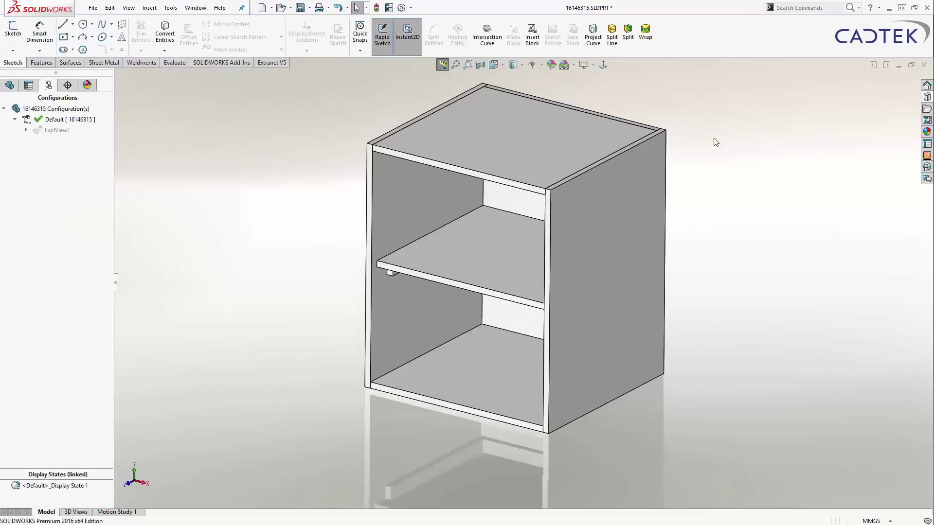
left_click(602, 66)
middle_click_drag(578, 197, 705, 278)
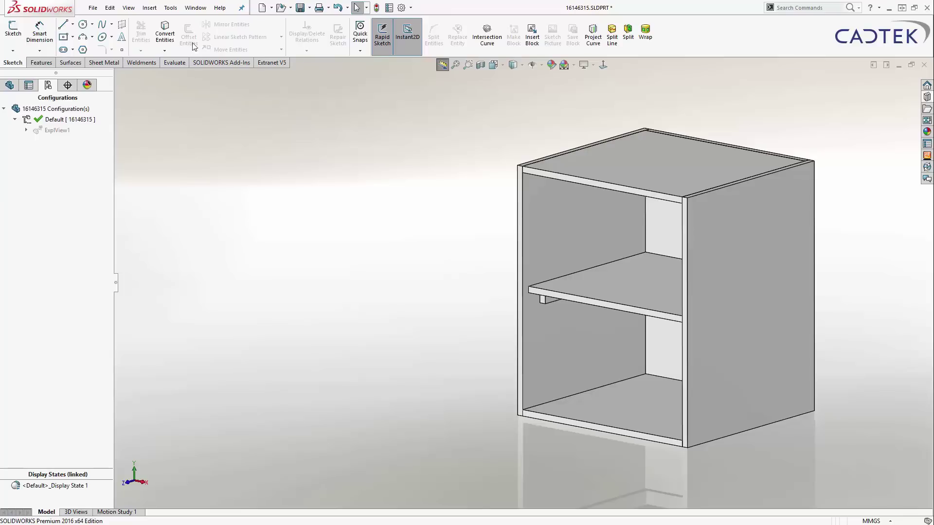
left_click(10, 86)
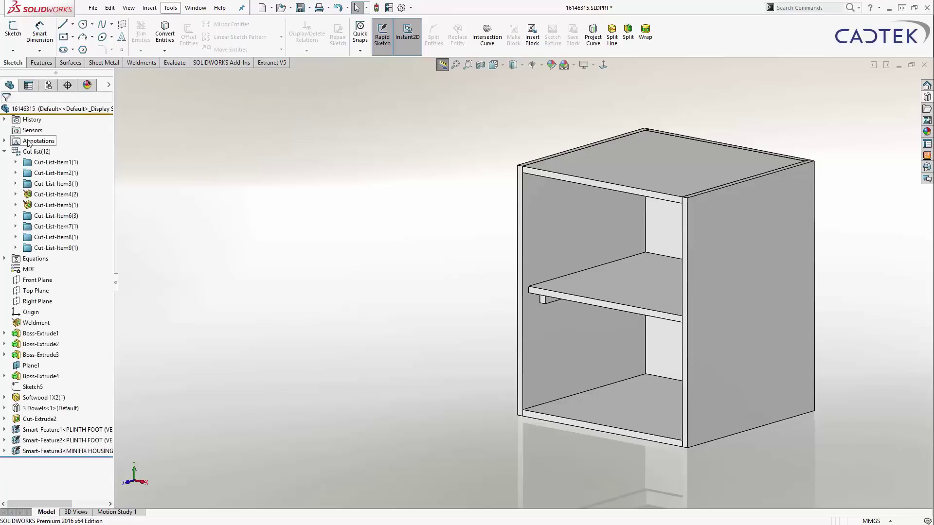
left_click(4, 152)
right_click(38, 163)
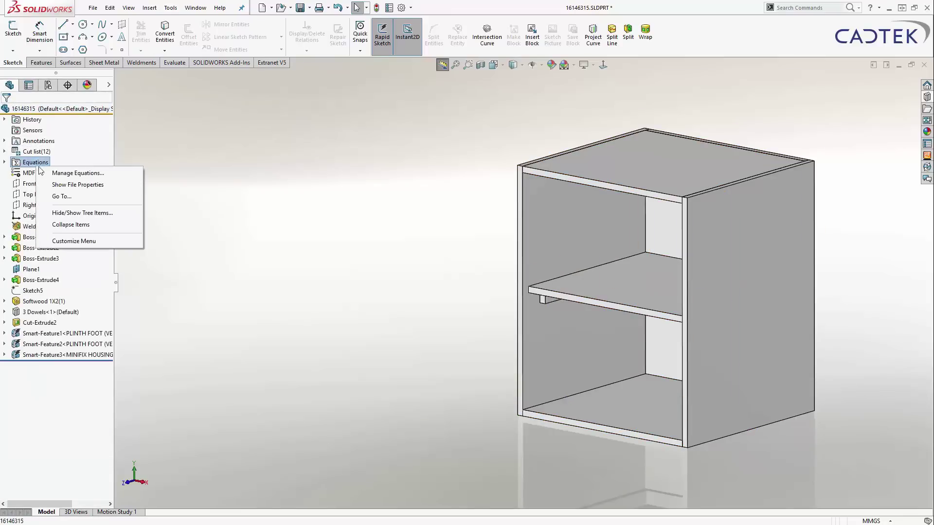
left_click(73, 175)
left_click_drag(470, 146, 285, 130)
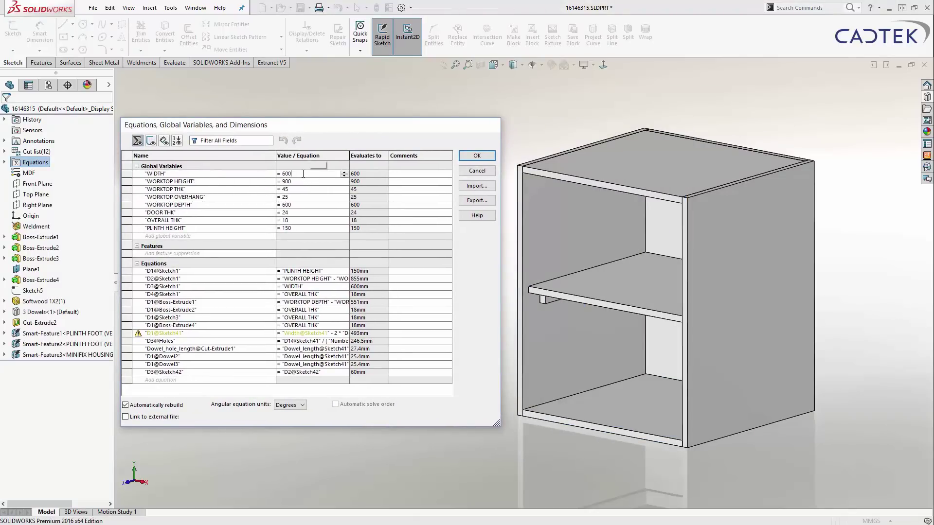
Set WIDTH to 450, WORKTOP THK to 50 and WORKTOP OVERHANG to 50, then close the editor.
key("BackSpace")
key("BackSpace")
key("BackSpace")
type("4")
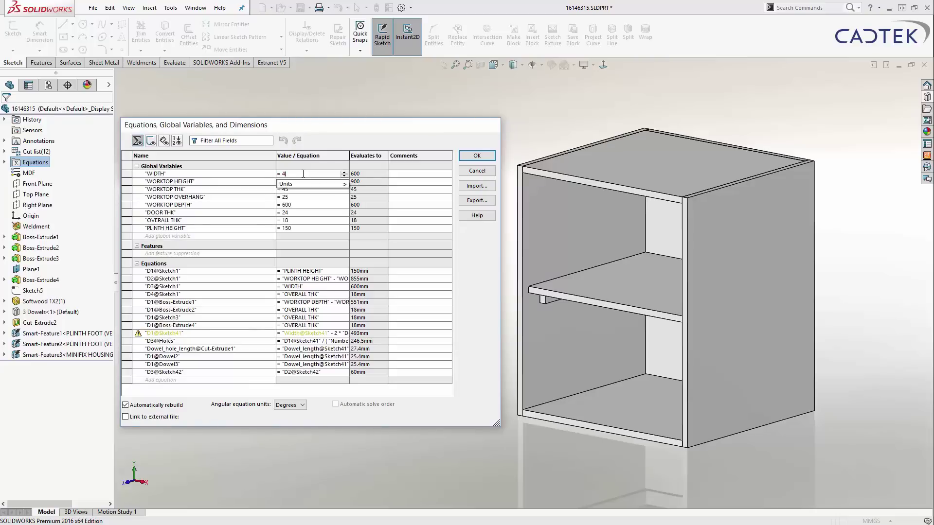
type("50")
key("Return")
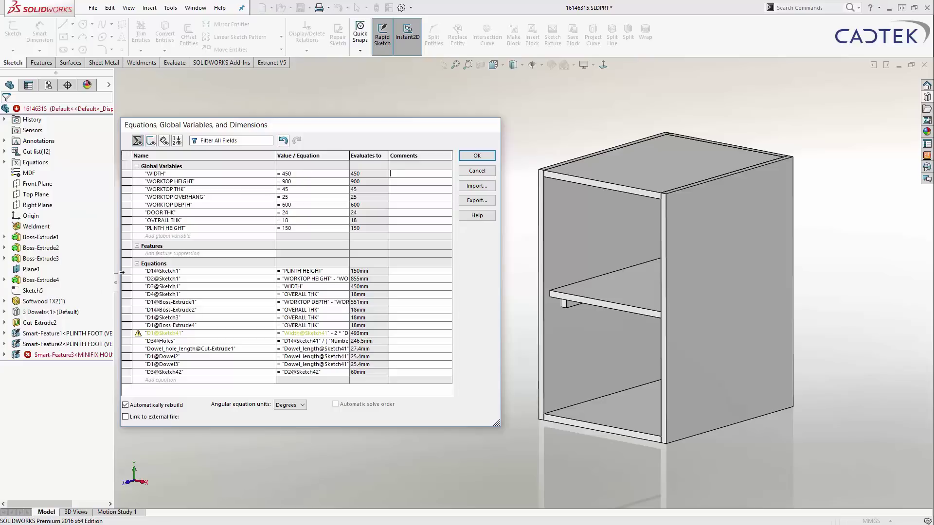
mouse_move(61, 359)
key("BackSpace")
key("BackSpace")
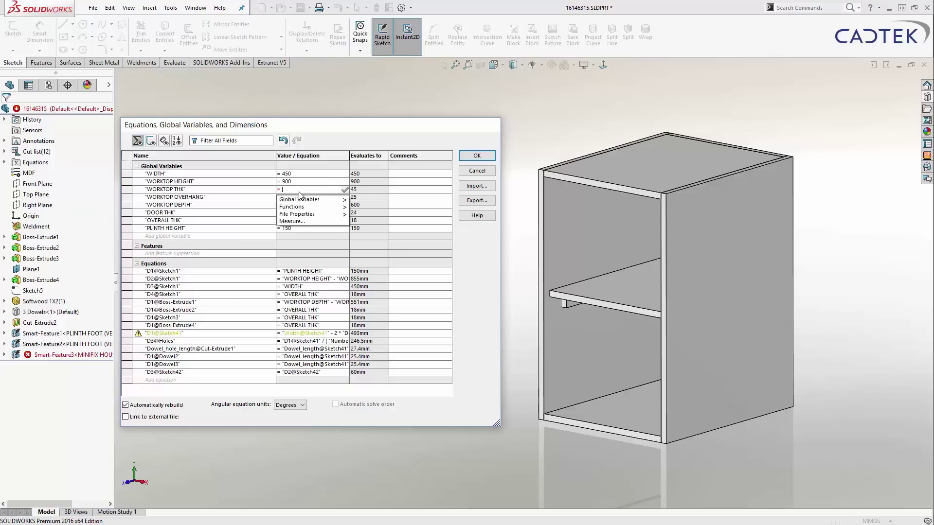
type("50")
key("Return")
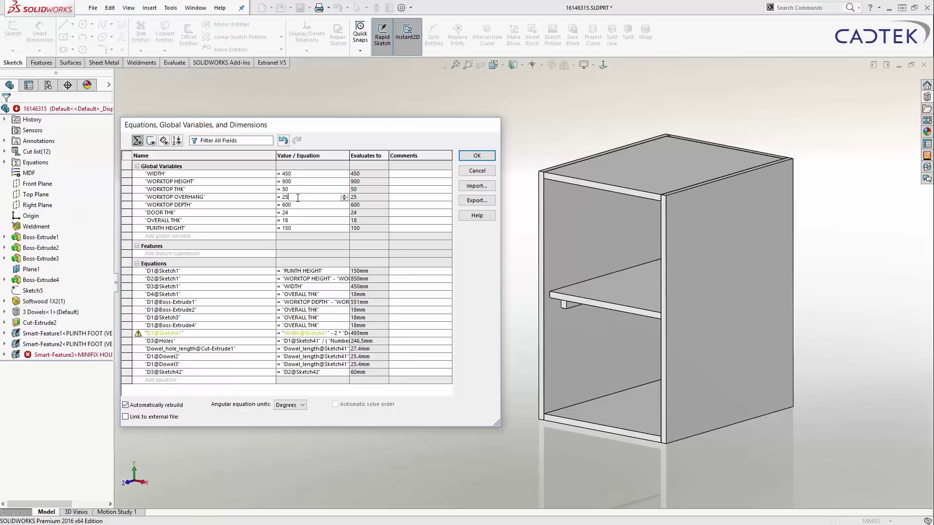
left_click(298, 197)
key("BackSpace")
key("BackSpace")
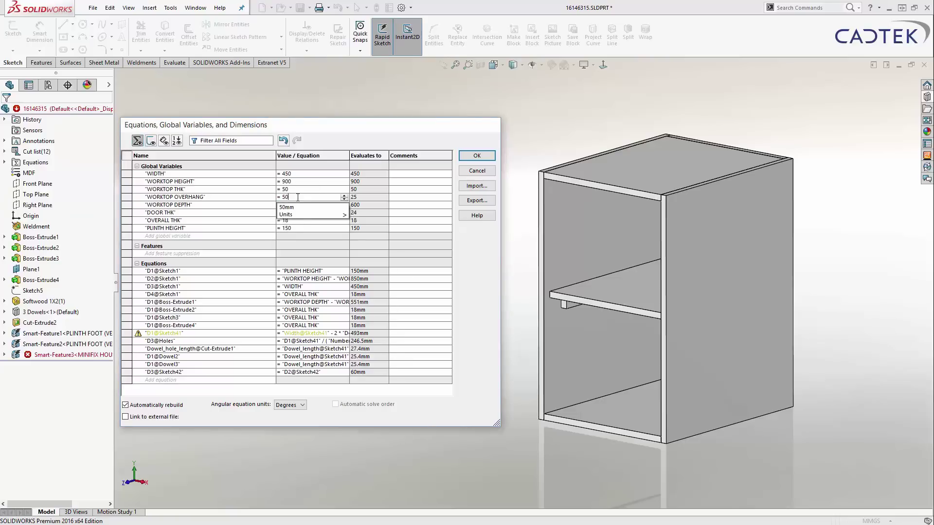
type("50")
key("Return")
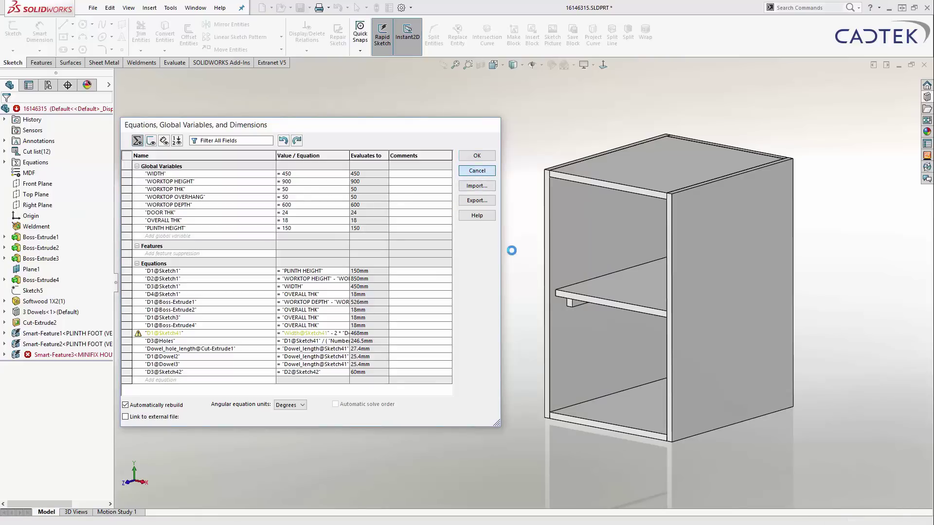
key("Return")
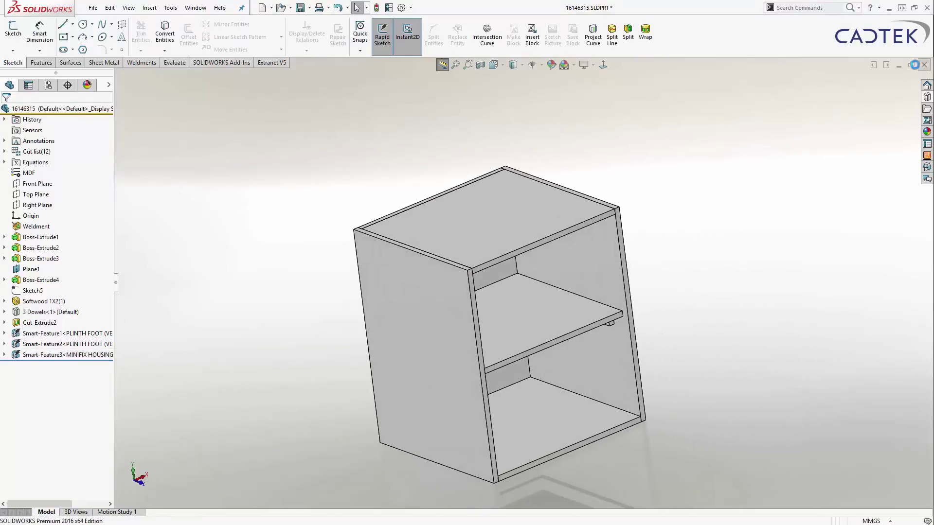
left_click(924, 64)
Discard the variable changes and select the cabinet's left side panel in Assem4.
left_click(487, 265)
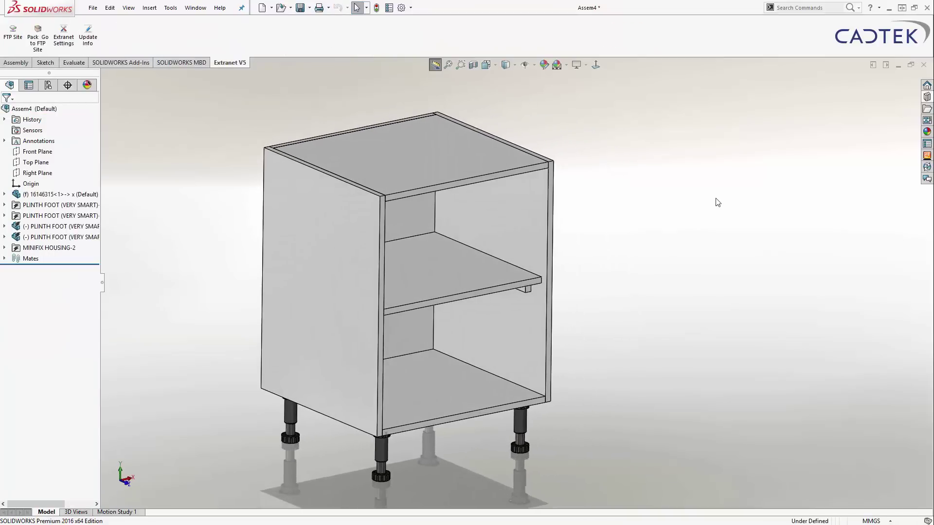
left_click(336, 191)
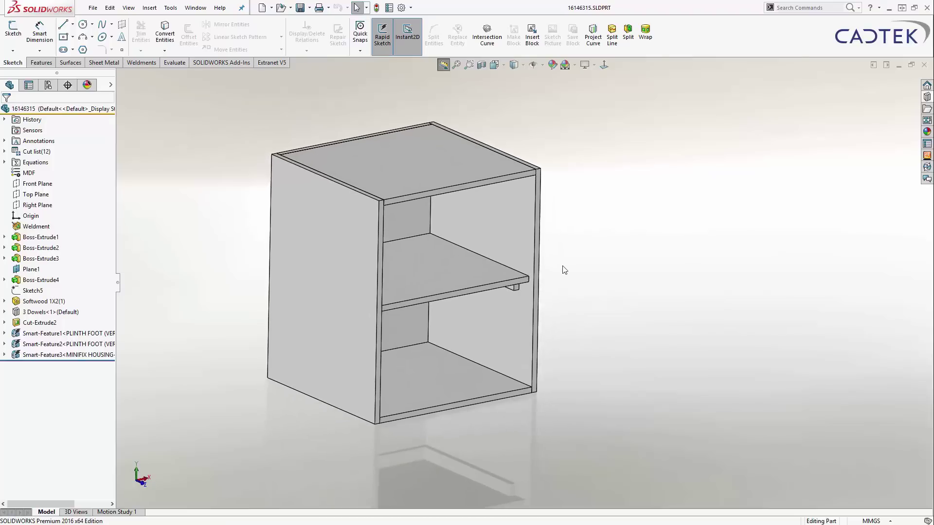
scroll(399, 224, "down", 3)
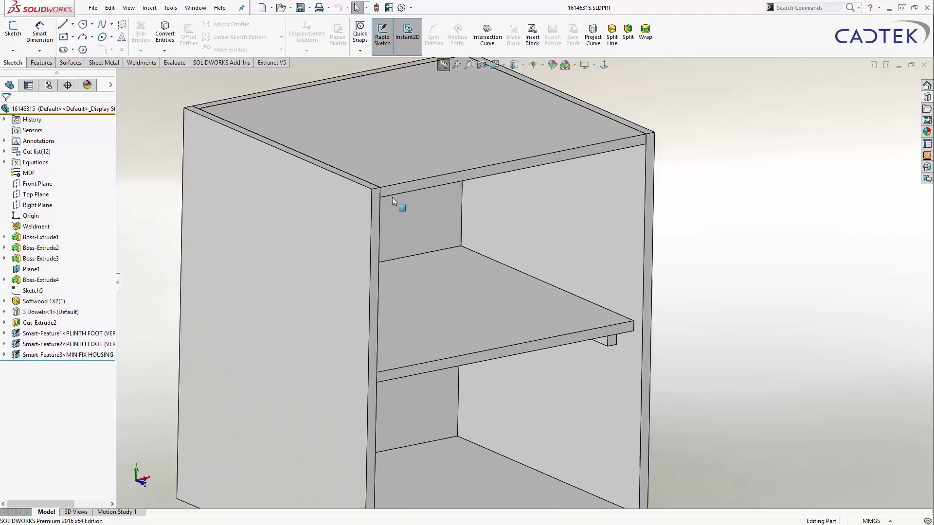
Sketch a corner rectangle for the door outline on the top panel face.
left_click(395, 188)
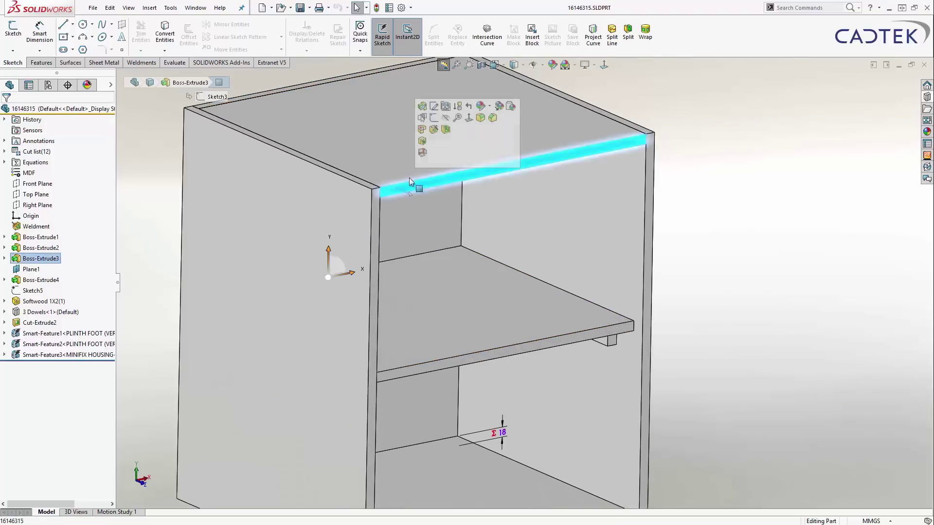
left_click(434, 117)
key("s")
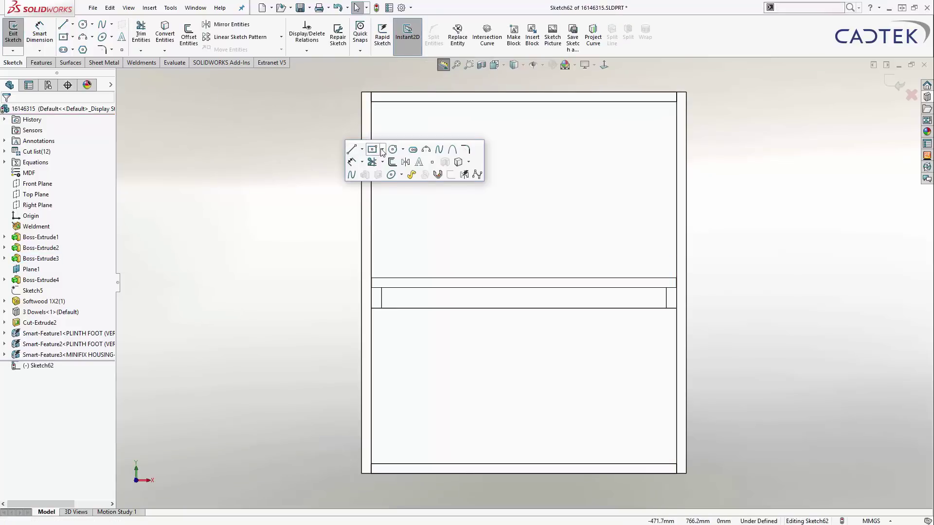
left_click(383, 151)
left_click(395, 169)
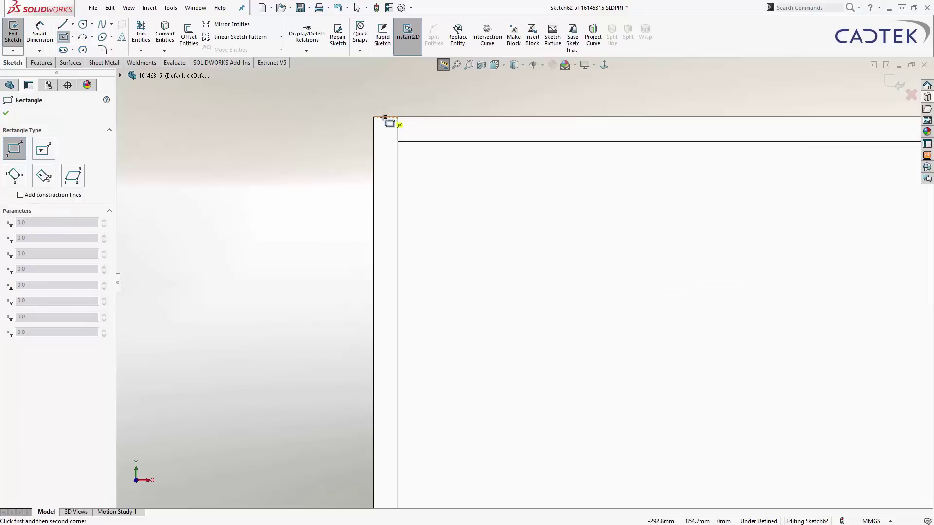
left_click(380, 118)
scroll(540, 258, "down", 5)
scroll(584, 368, "up", 6)
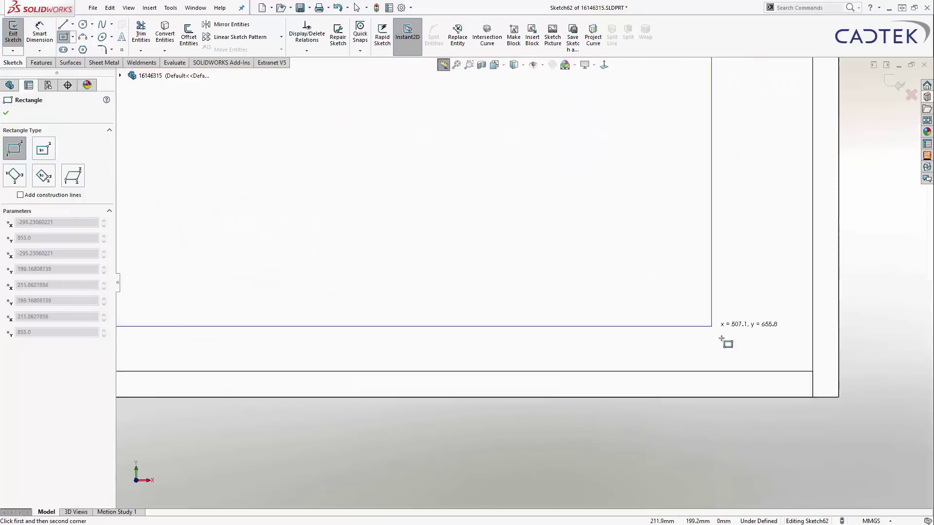
left_click(876, 434)
Dimension the rectangle 2 mm inside both carcass side edges.
key("s")
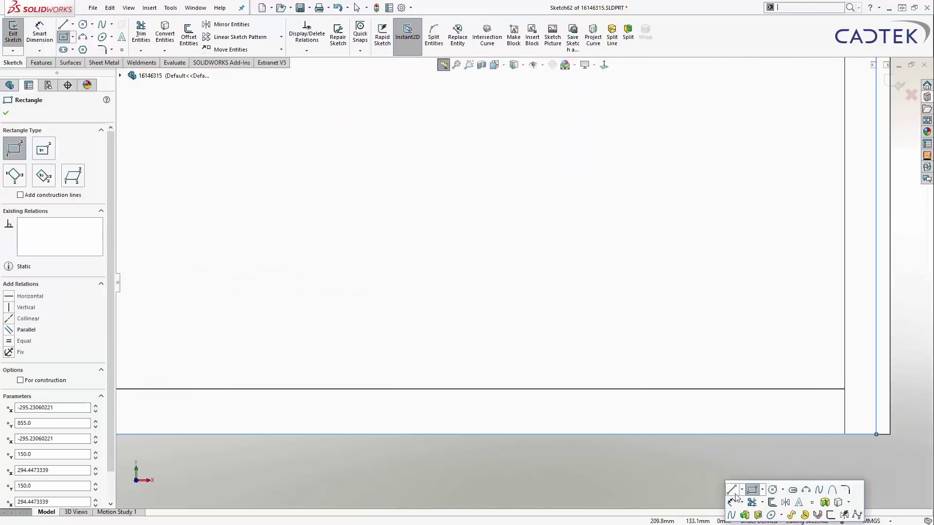
left_click(732, 502)
scroll(609, 292, "down", 2)
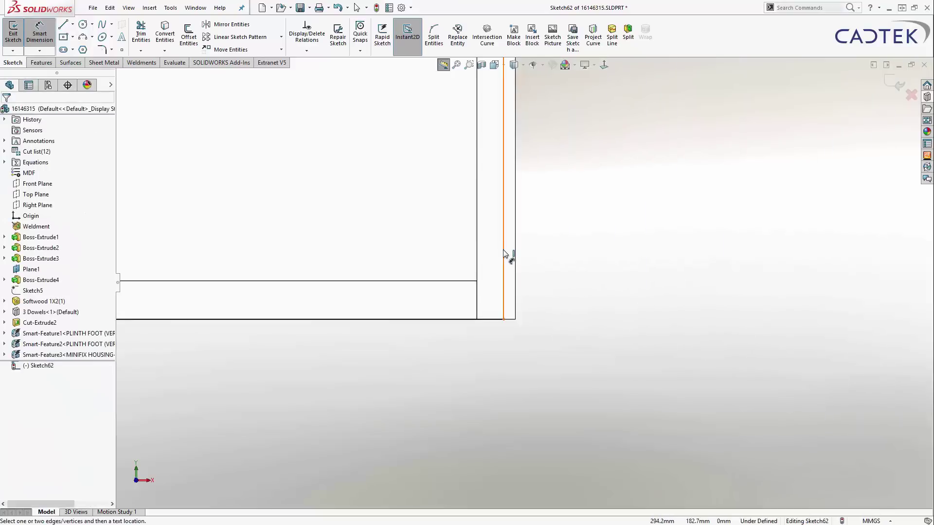
left_click(504, 253)
left_click(515, 236)
left_click(602, 267)
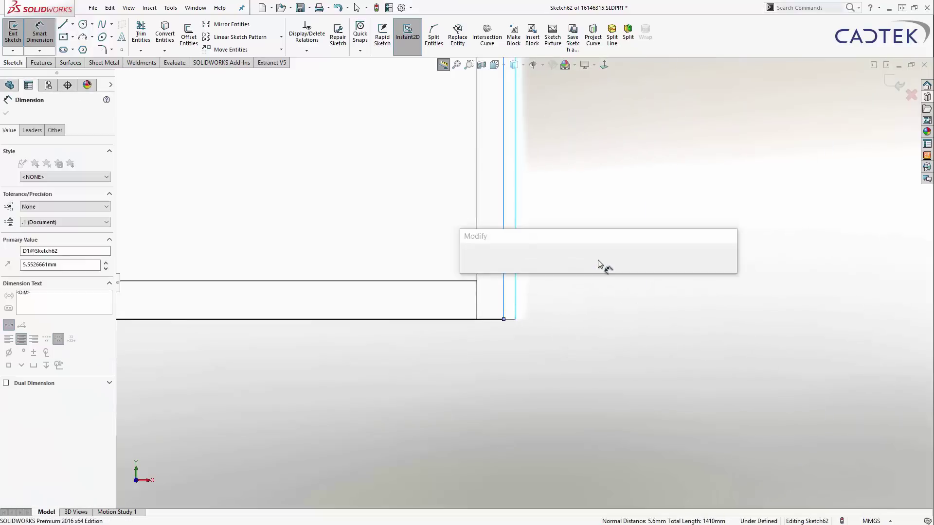
type("2")
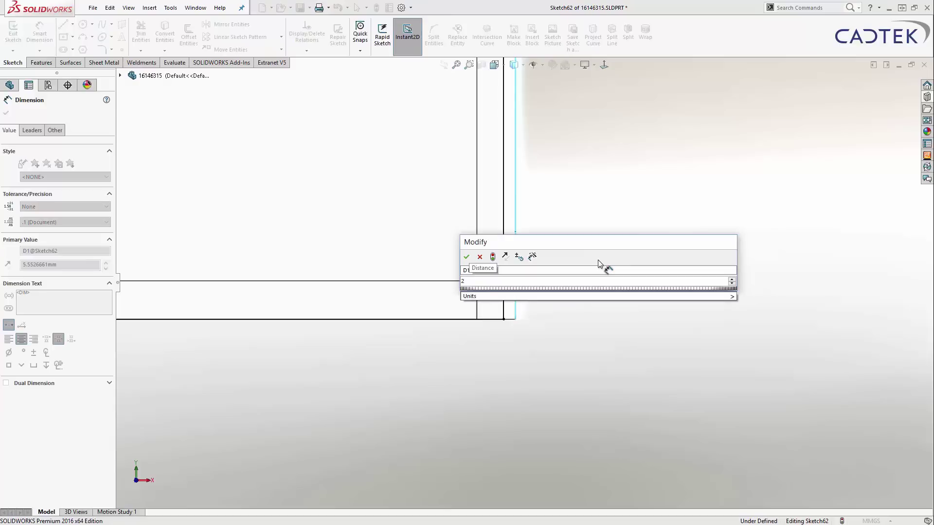
key("Return")
scroll(441, 265, "up", 4)
scroll(336, 298, "down", 6)
scroll(335, 297, "up", 5)
scroll(275, 303, "down", 8)
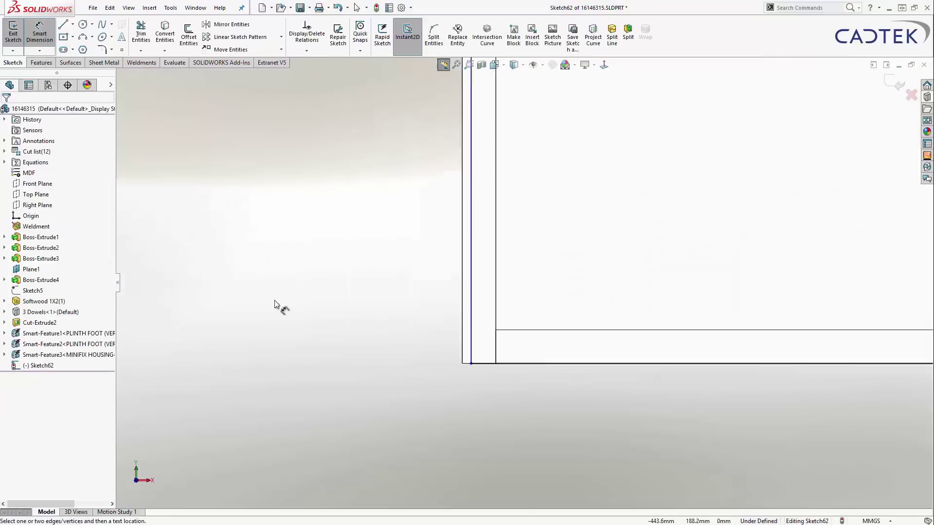
left_click(575, 237)
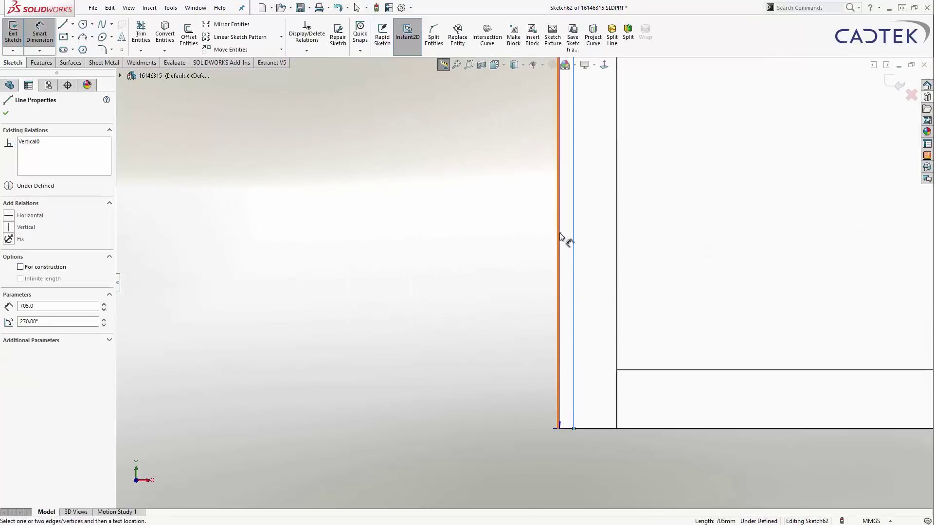
left_click(559, 234)
left_click(476, 235)
type("2")
key("Return")
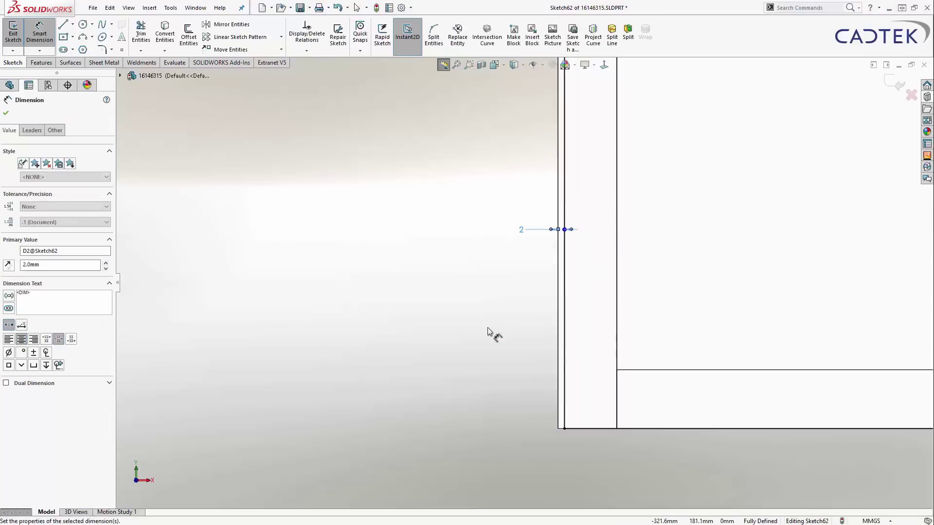
key("Escape")
scroll(615, 236, "up", 5)
Extrude the door sketch to depth =DOOR THK (24 mm).
key("s")
left_click(281, 241)
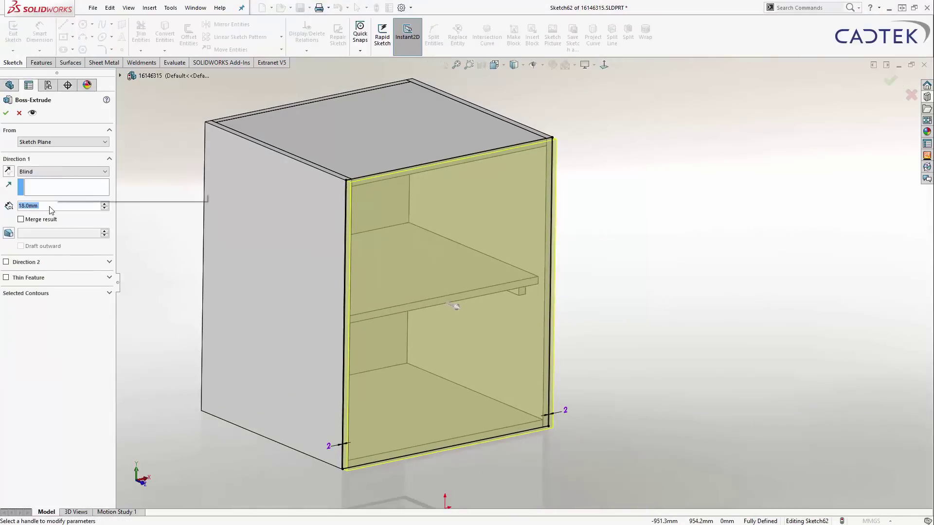
type("=")
mouse_move(85, 218)
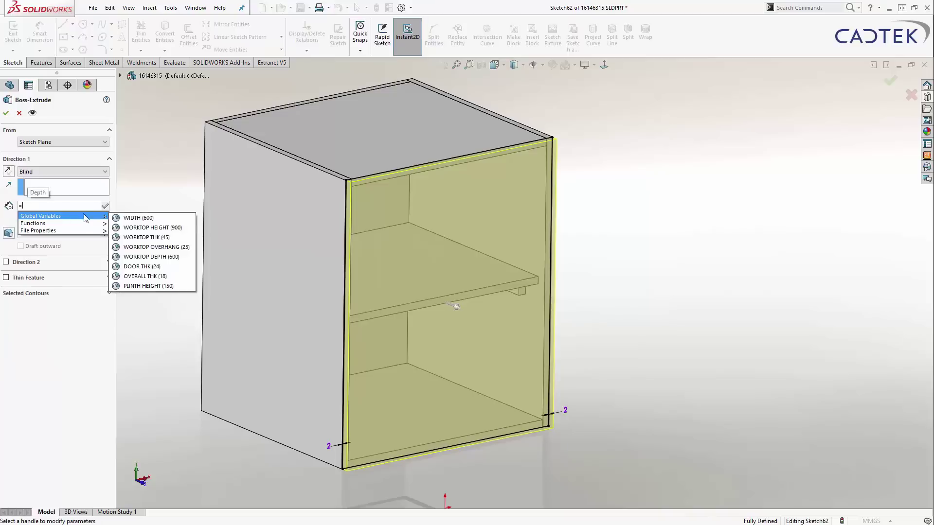
left_click(156, 271)
left_click(6, 113)
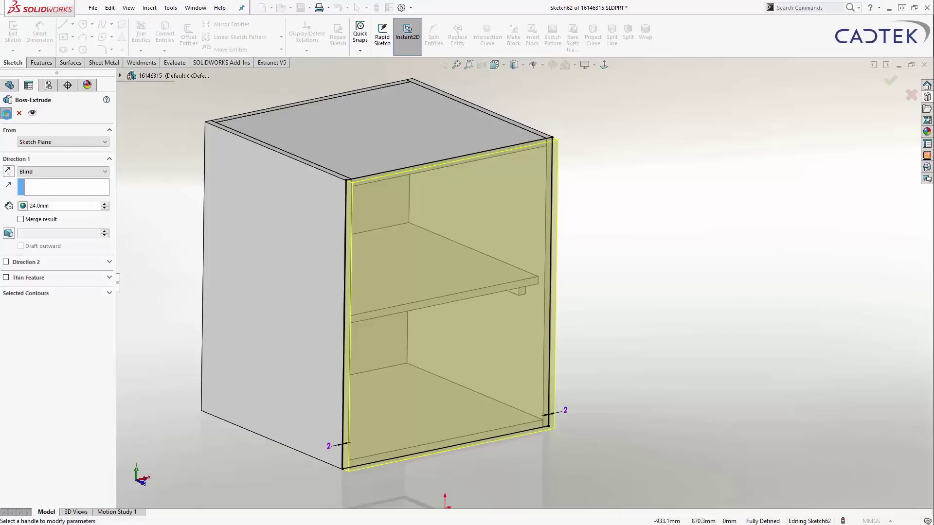
Apply satin finished oak 2d to the door body with projection mapping, 90° rotation and finer grain.
scroll(626, 228, "up", 3)
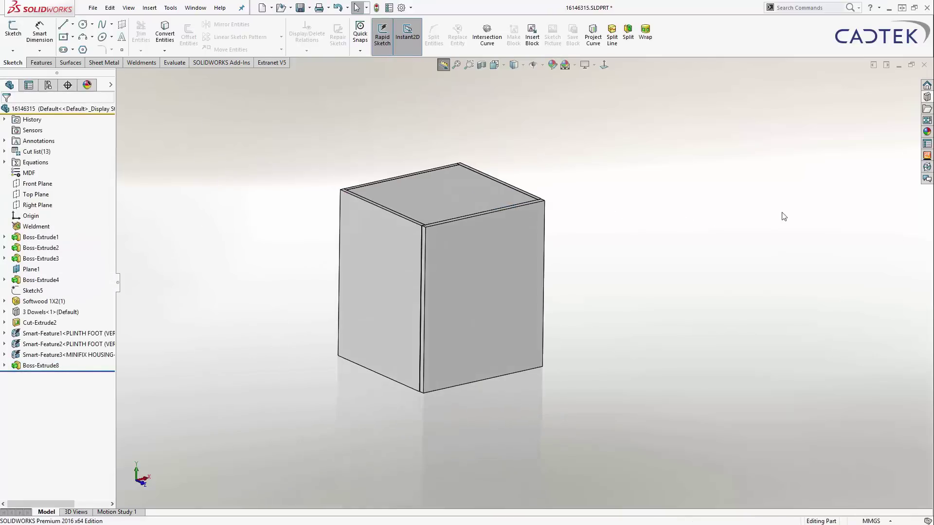
left_click(927, 132)
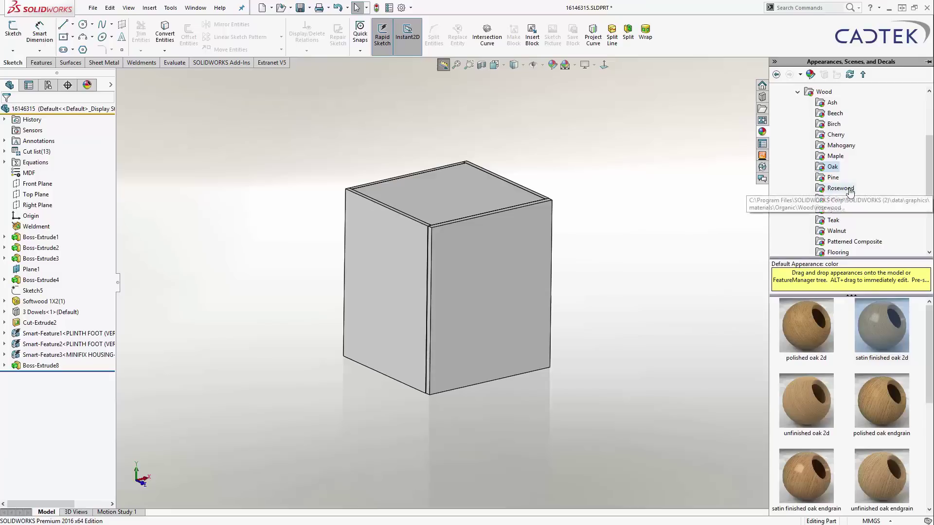
left_click_drag(880, 327, 422, 263)
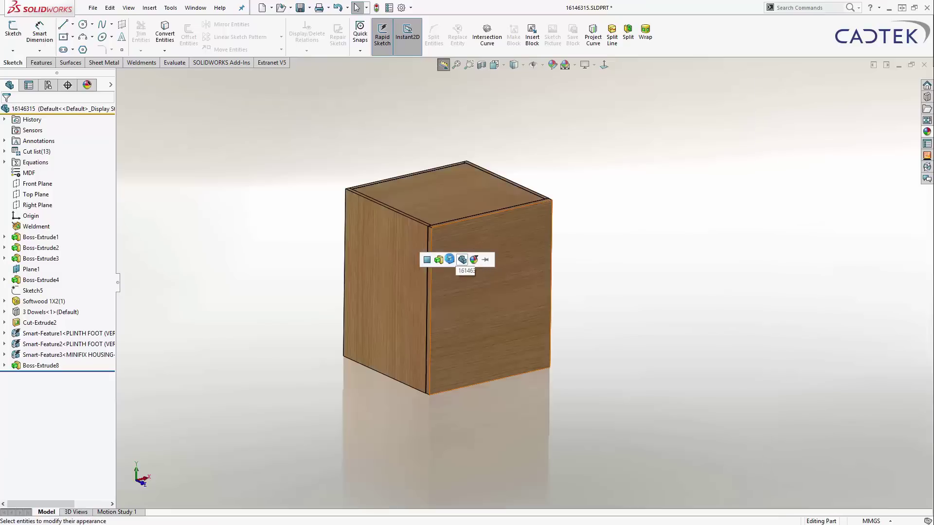
left_click(449, 259)
scroll(543, 267, "down", 2)
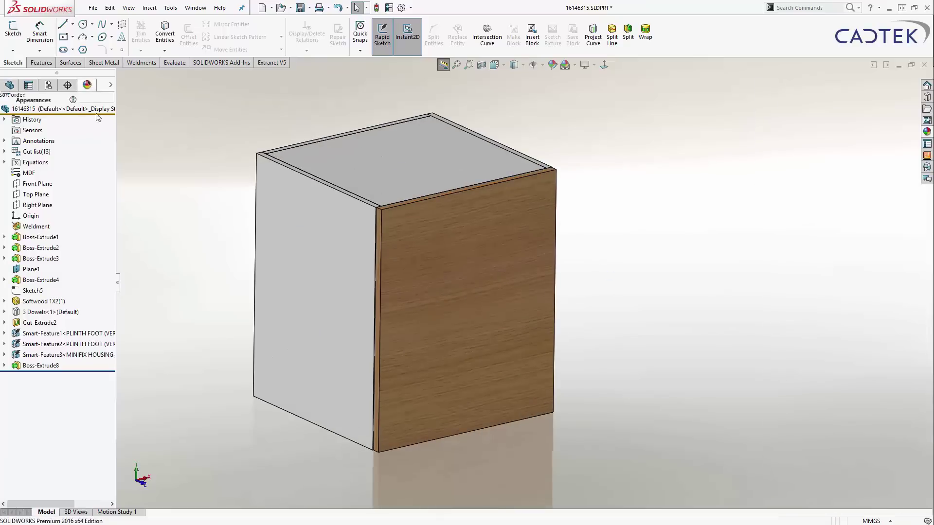
double_click(48, 150)
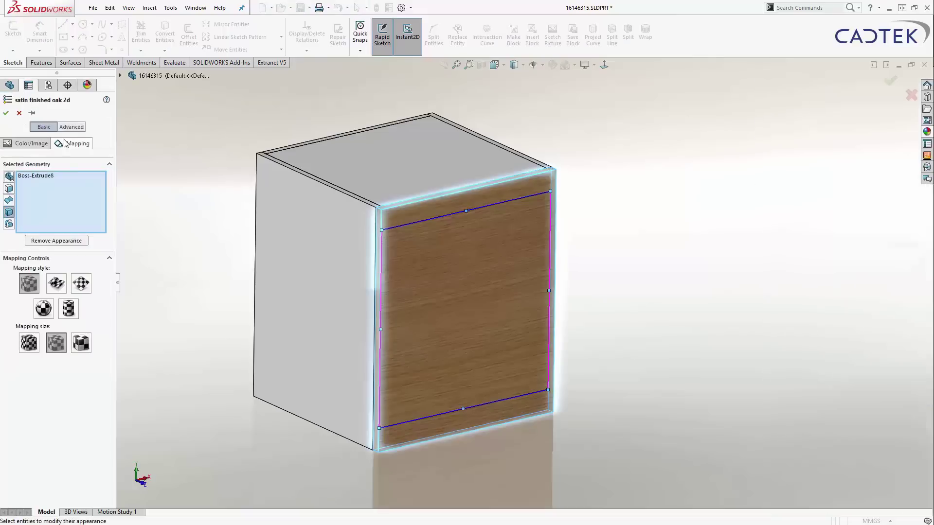
left_click(56, 285)
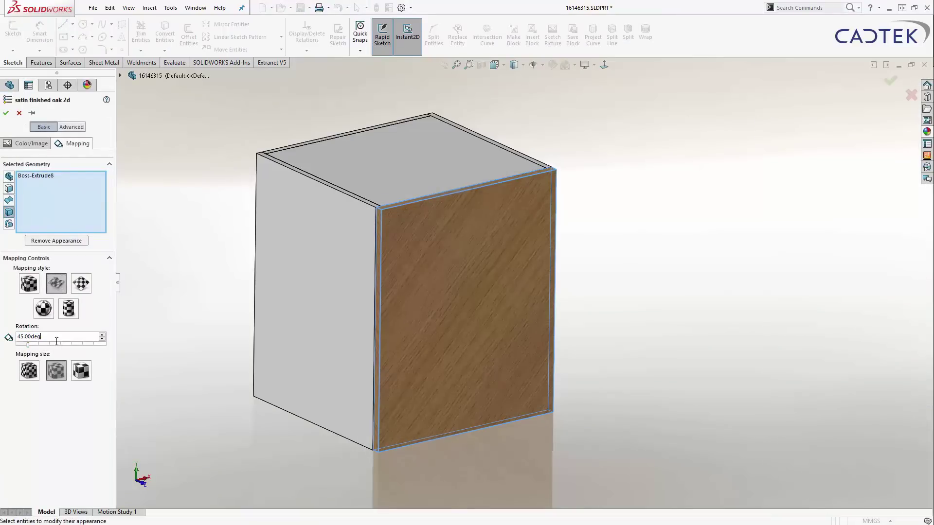
left_click(53, 345)
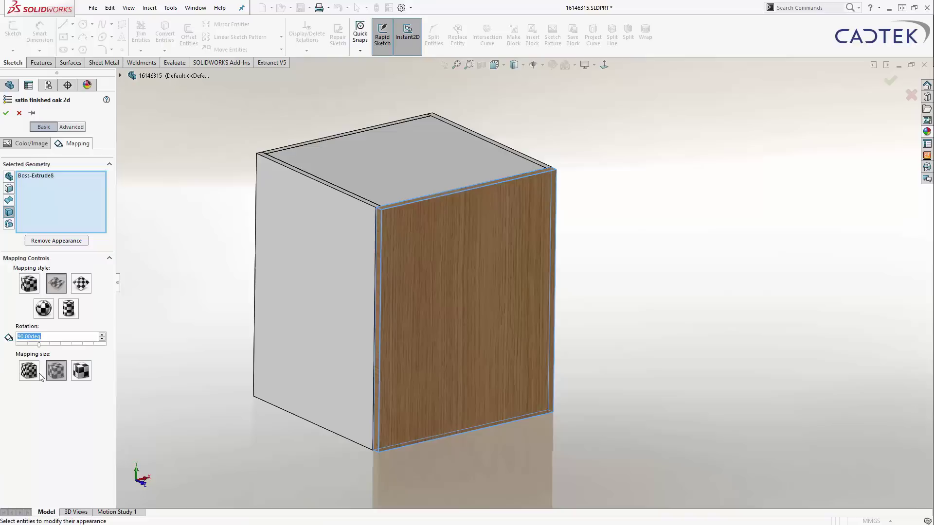
left_click(29, 371)
left_click(6, 113)
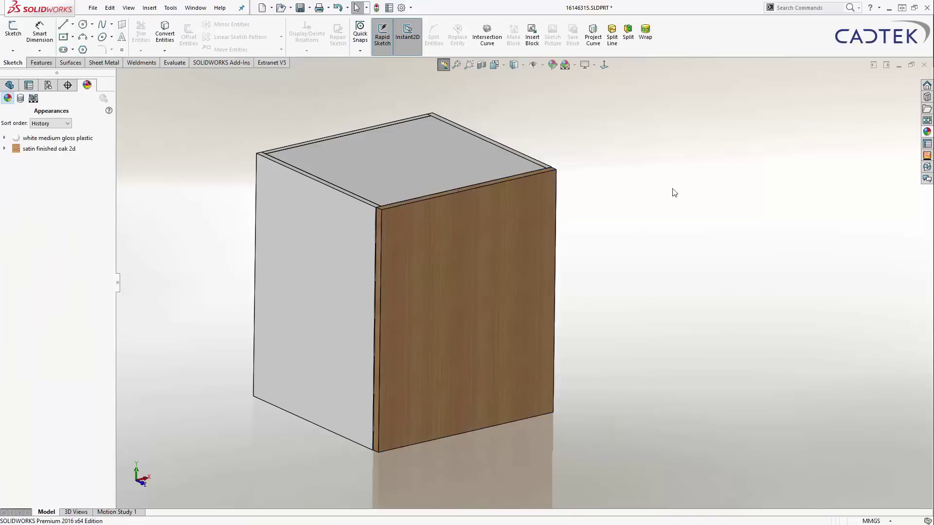
Suppress the door panel to expose the cabinet interior.
middle_click_drag(427, 174, 348, 225)
left_click(355, 236)
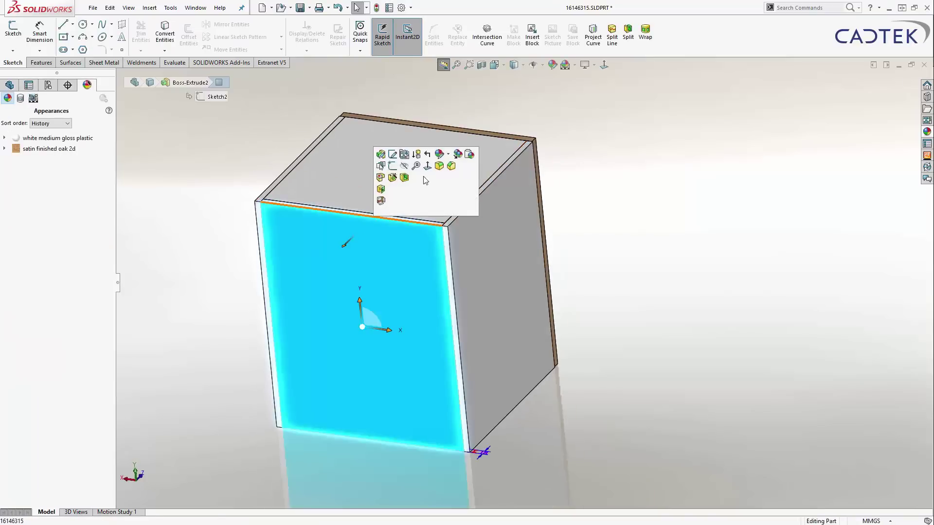
left_click(416, 154)
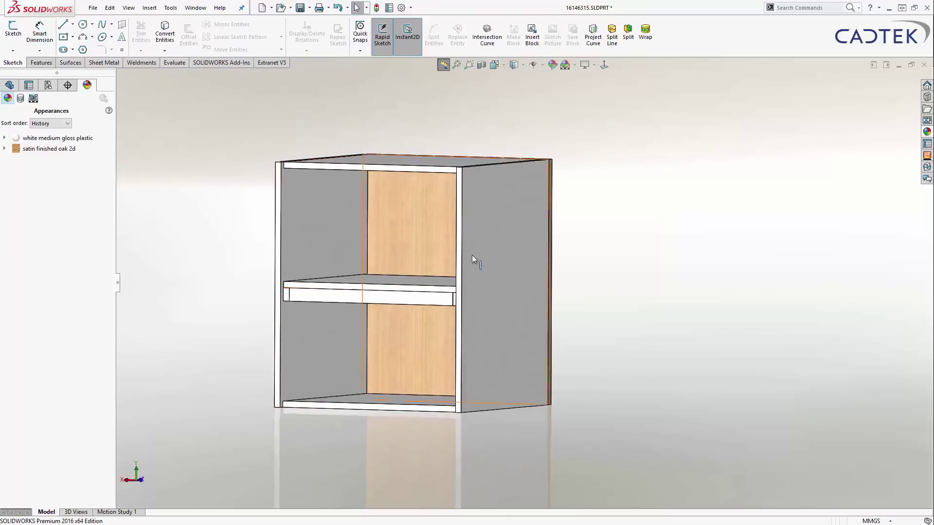
Cancel a concealed hinge insertion, then close the cabinet part and save its changes.
left_click(927, 98)
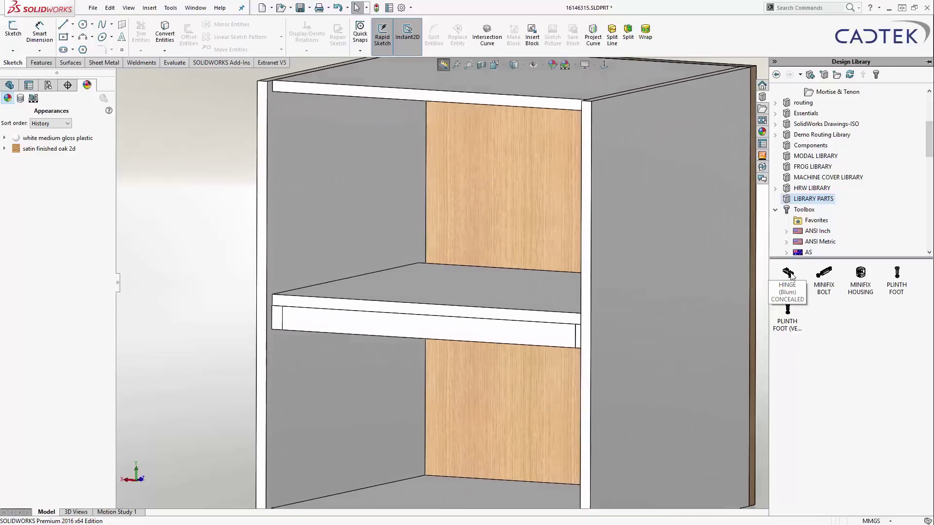
mouse_move(789, 274)
left_click_drag(788, 275, 408, 211)
key("Escape")
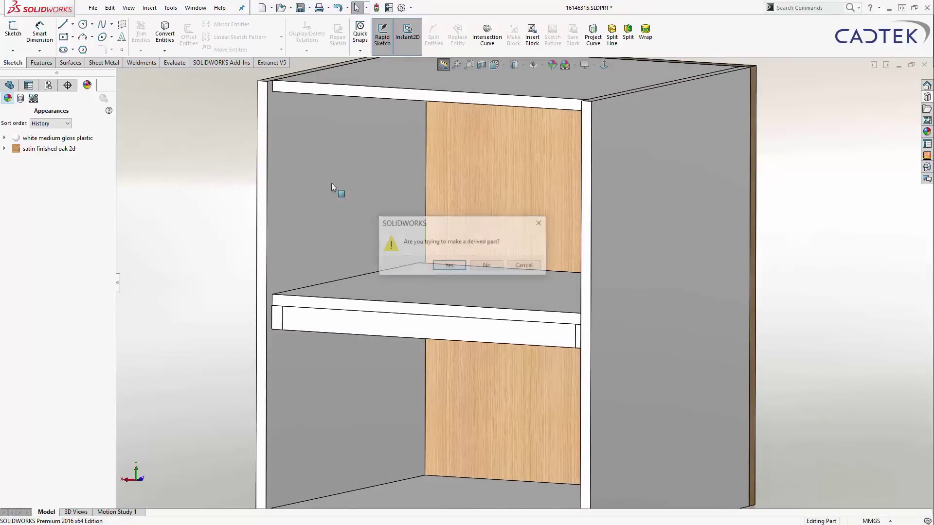
scroll(837, 166, "up", 4)
left_click(925, 64)
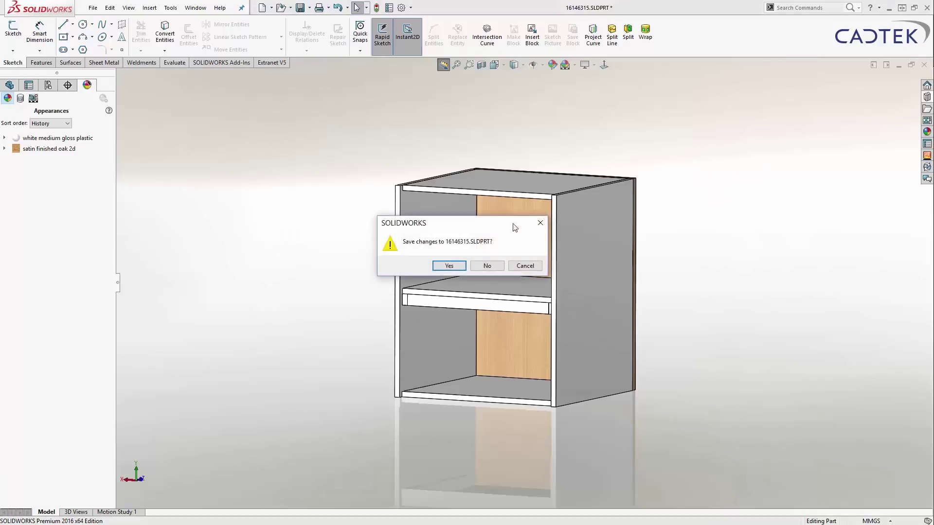
left_click(454, 263)
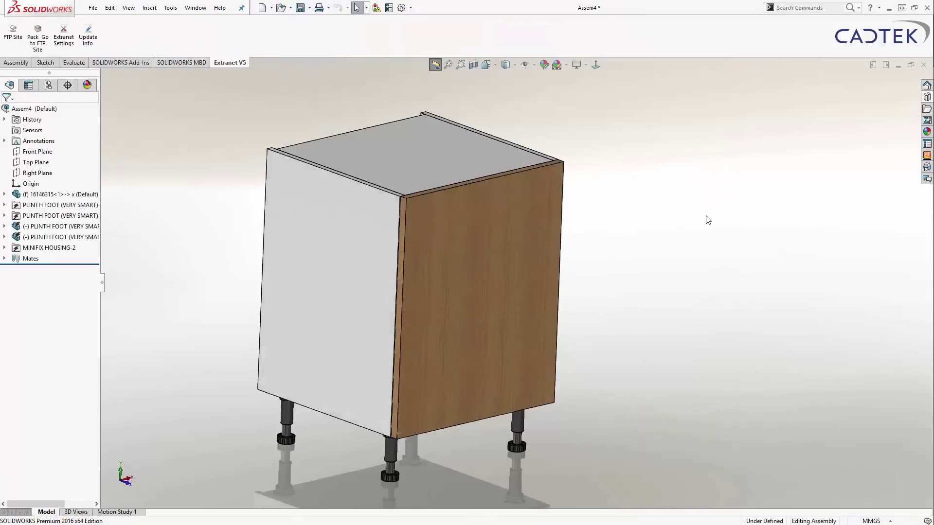
Drag a concealed hinge from the Design Library onto the left side panel and confirm its placement.
middle_click_drag(312, 231, 371, 212)
scroll(371, 212, "down", 1)
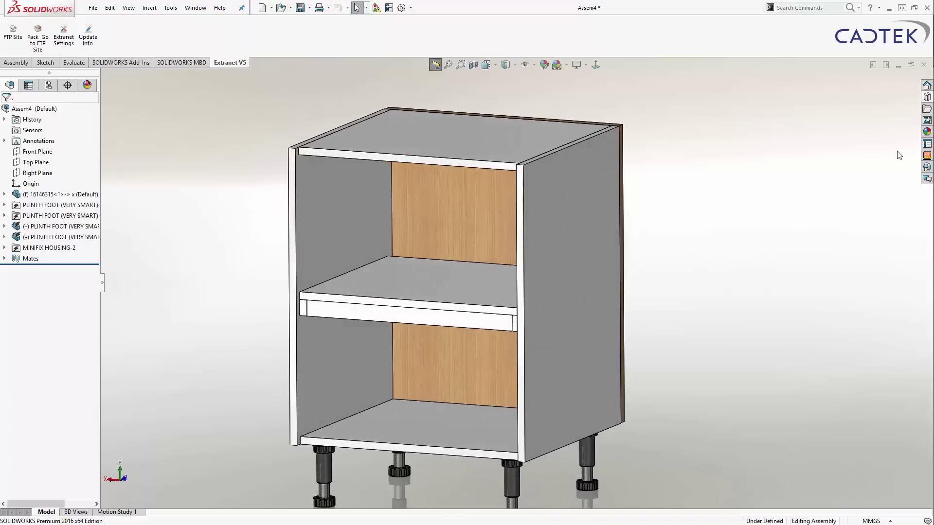
left_click(927, 99)
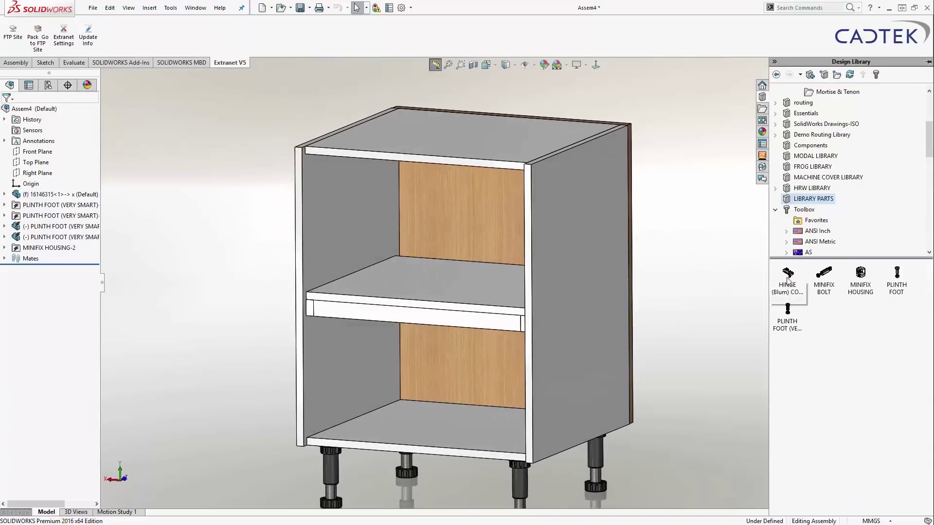
left_click_drag(788, 280, 377, 206)
scroll(381, 207, "down", 3)
left_click_drag(375, 141, 723, 246)
left_click_drag(435, 214, 434, 210)
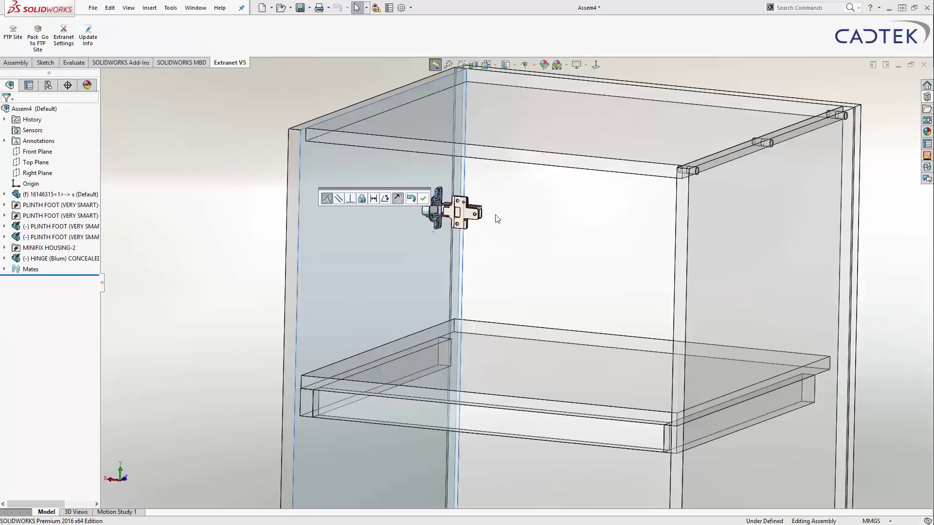
left_click(426, 198)
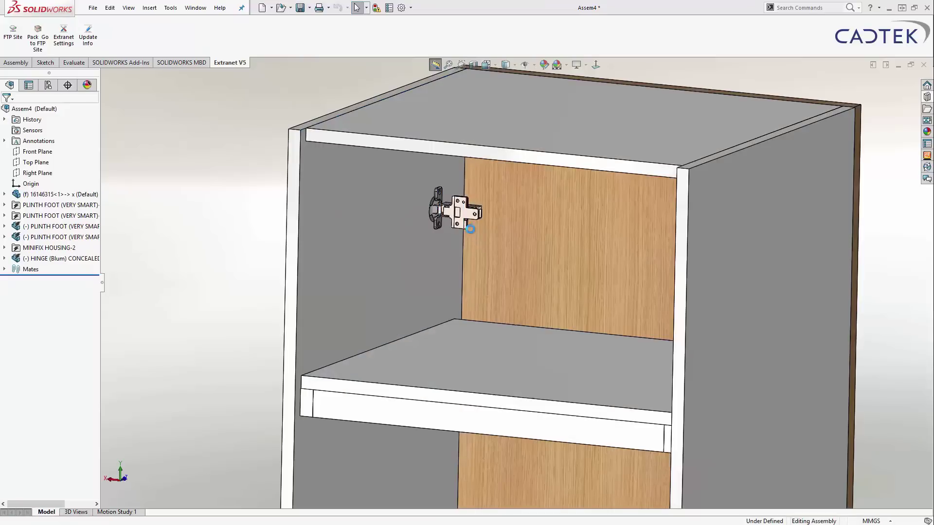
Delete the old hinge and place a new library hinge on the panel, accepting its automatic mate.
scroll(443, 207, "down", 8)
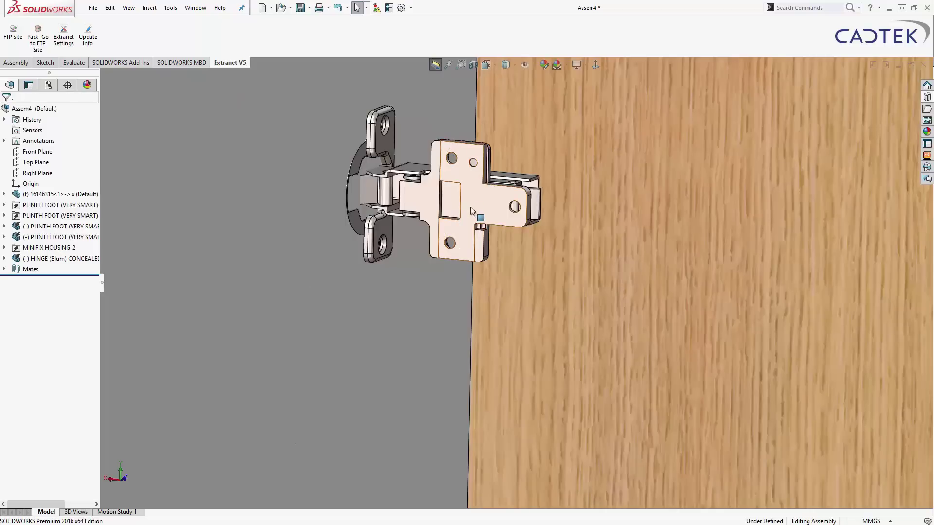
left_click(475, 209)
key("Delete")
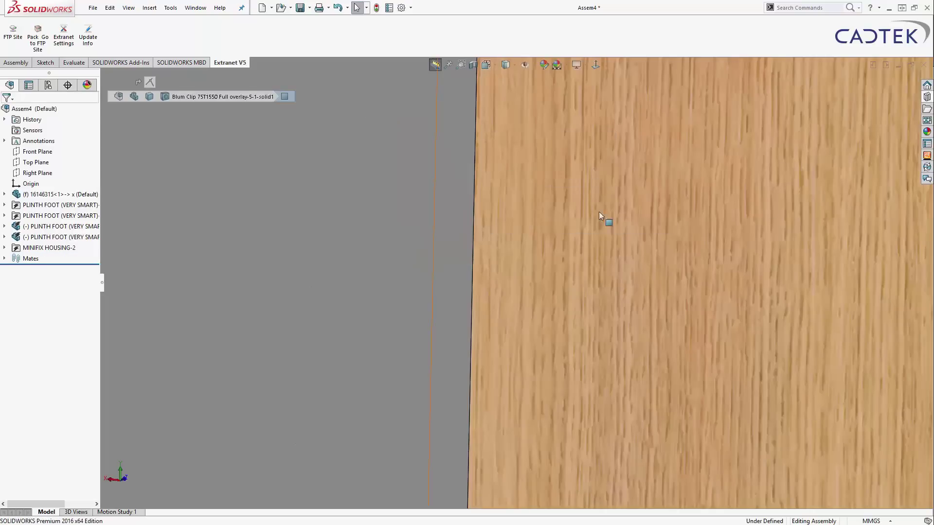
left_click(926, 97)
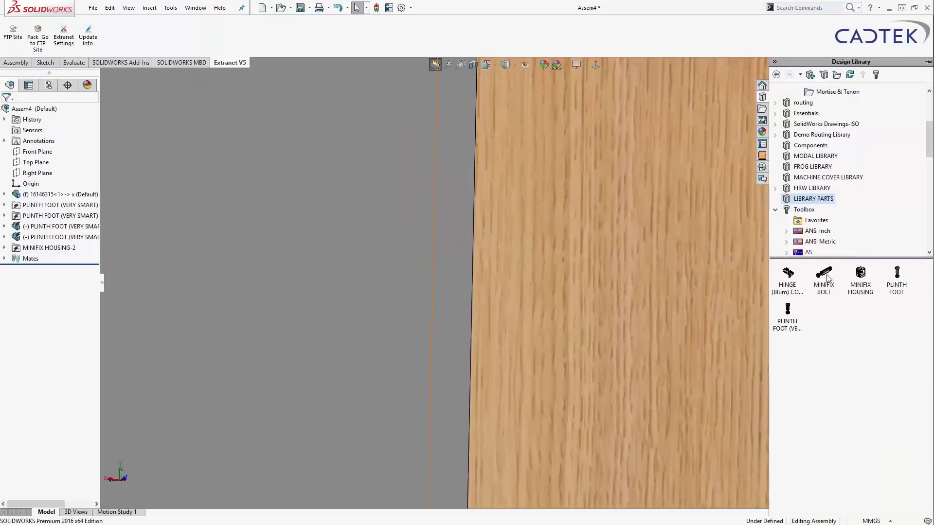
left_click_drag(789, 276, 570, 216)
left_click(676, 201)
Drop a second hinge on the lower panel, accept its mate and finish inserting hinges.
key("f")
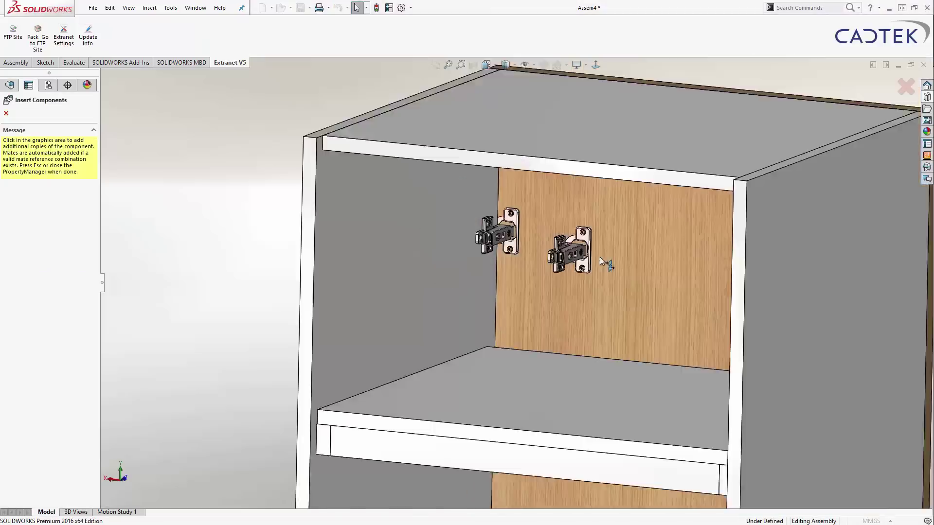
left_click(491, 277)
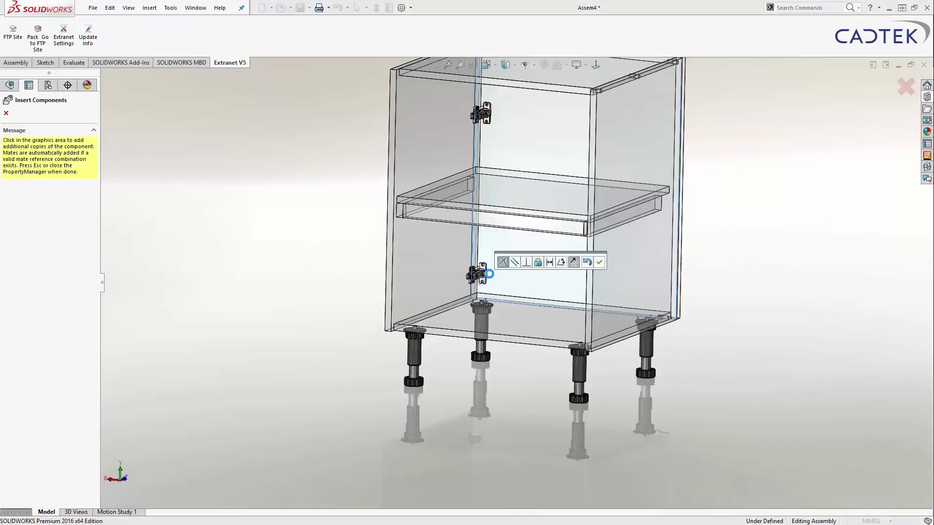
left_click(598, 263)
scroll(498, 282, "down", 10)
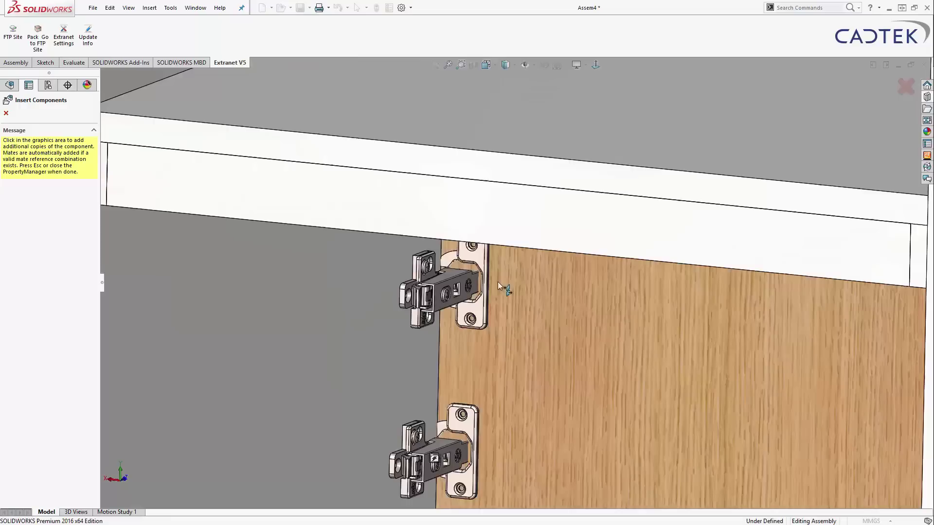
key("Escape")
Select the upper hinge and the left side panel face for mating.
scroll(502, 332, "up", 5)
scroll(494, 371, "down", 5)
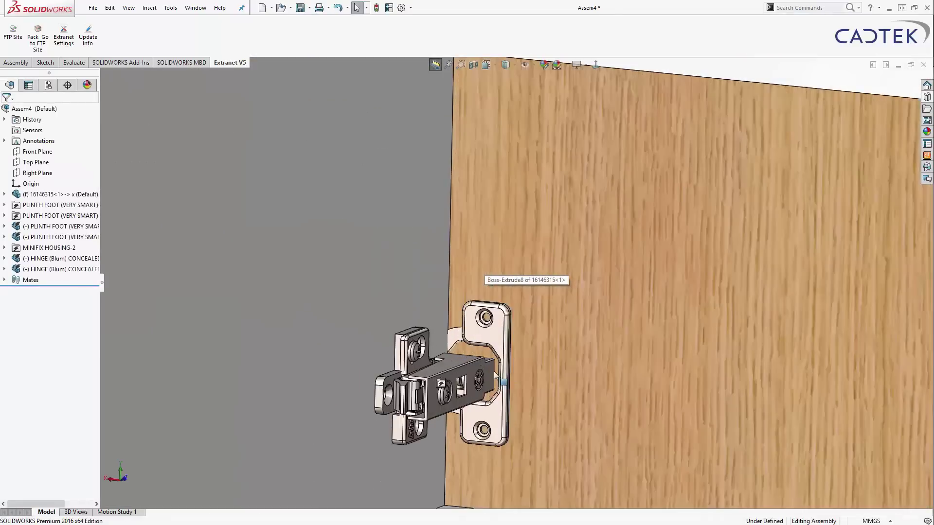
left_click(468, 371)
scroll(477, 341, "up", 5)
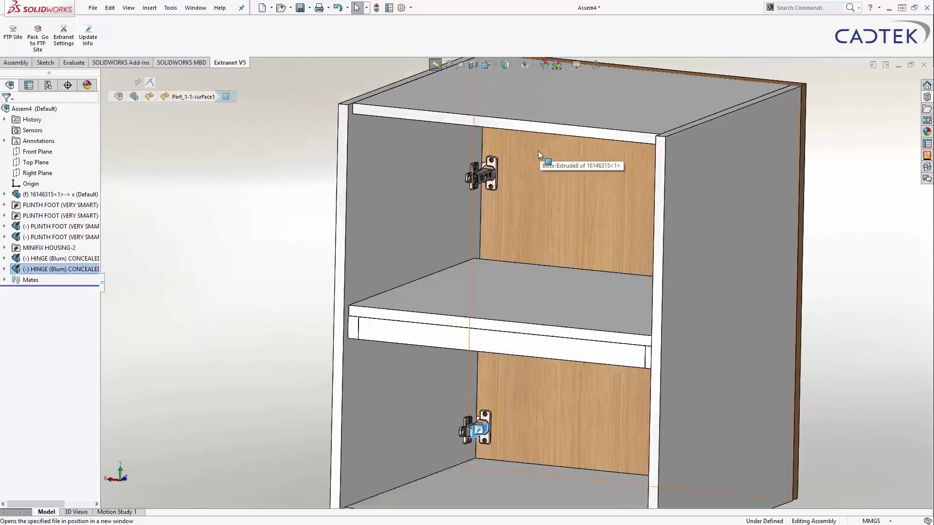
scroll(477, 232, "down", 5)
scroll(477, 232, "down", 3)
left_click(445, 229, "ctrl")
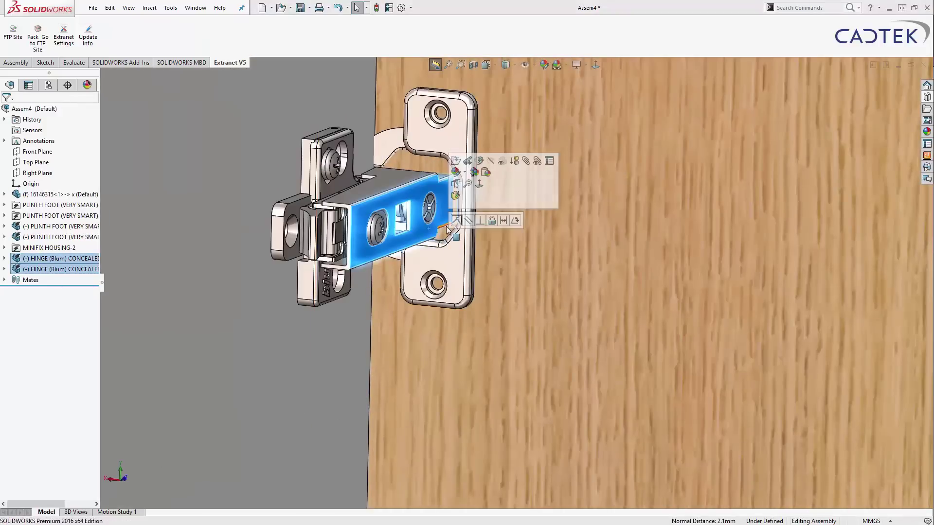
left_click(456, 221)
scroll(462, 243, "up", 5)
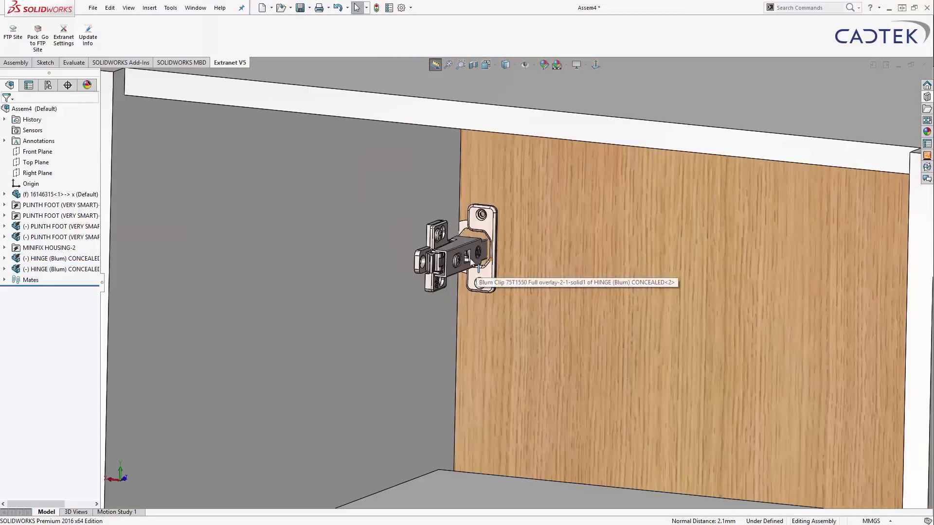
left_click(466, 255)
scroll(465, 256, "up", 5)
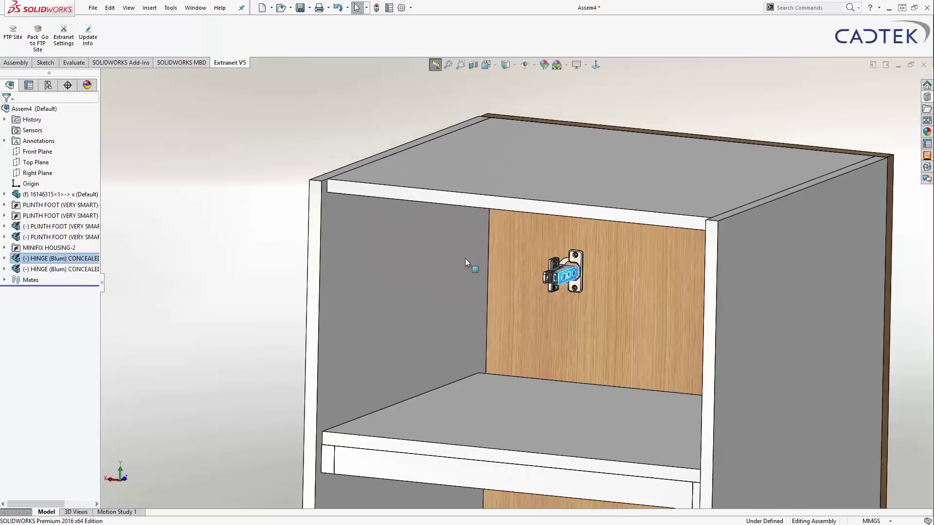
left_click(457, 265)
Make the upper hinge face coincident with the left side panel.
middle_click_drag(457, 264, 384, 292)
scroll(379, 293, "down", 4)
scroll(321, 279, "down", 5)
left_click(392, 270)
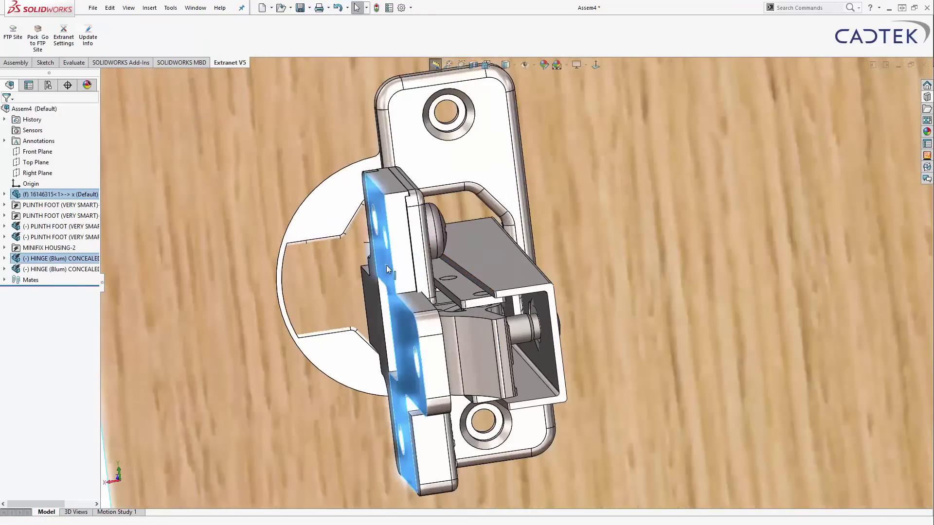
left_click(414, 257)
Slide the upper hinge along the panel and pick its plate's top face.
scroll(461, 277, "up", 8)
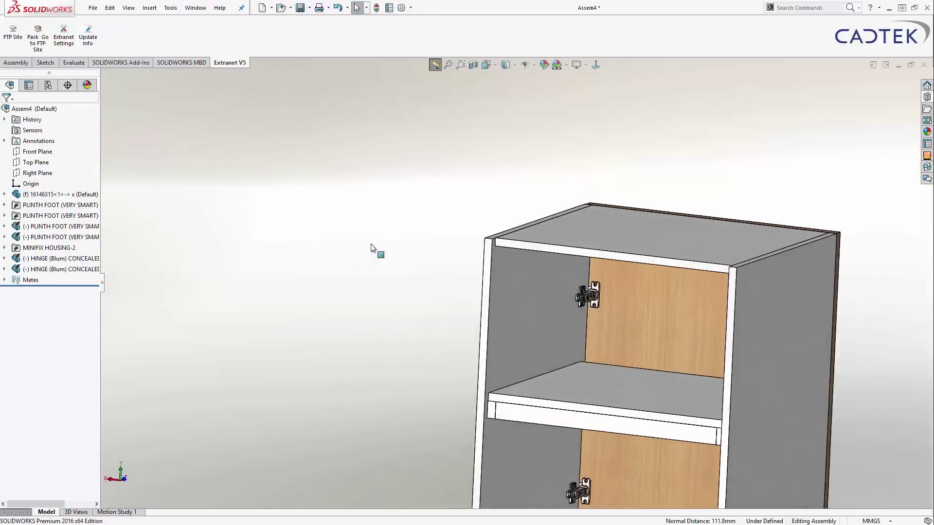
scroll(578, 305, "down", 8)
left_click_drag(514, 269, 569, 219)
scroll(569, 218, "down", 10)
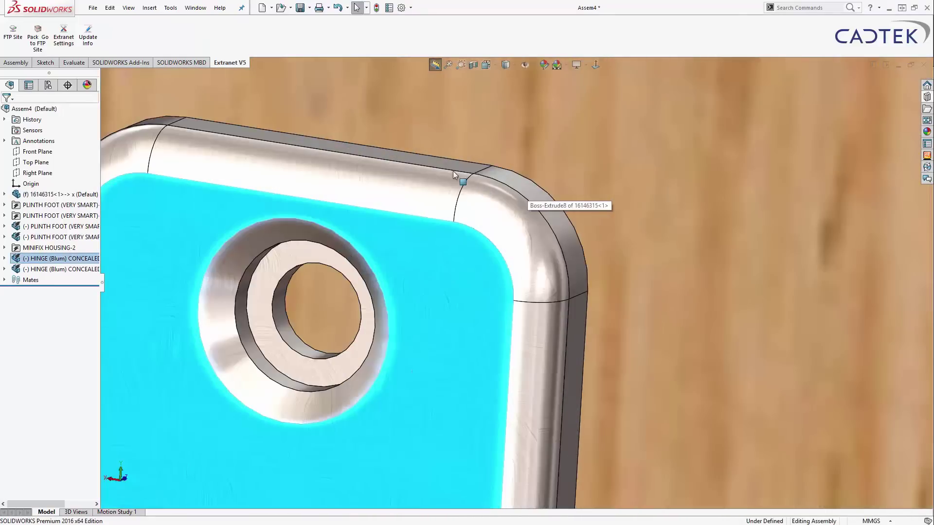
left_click(454, 171)
scroll(490, 188, "up", 10)
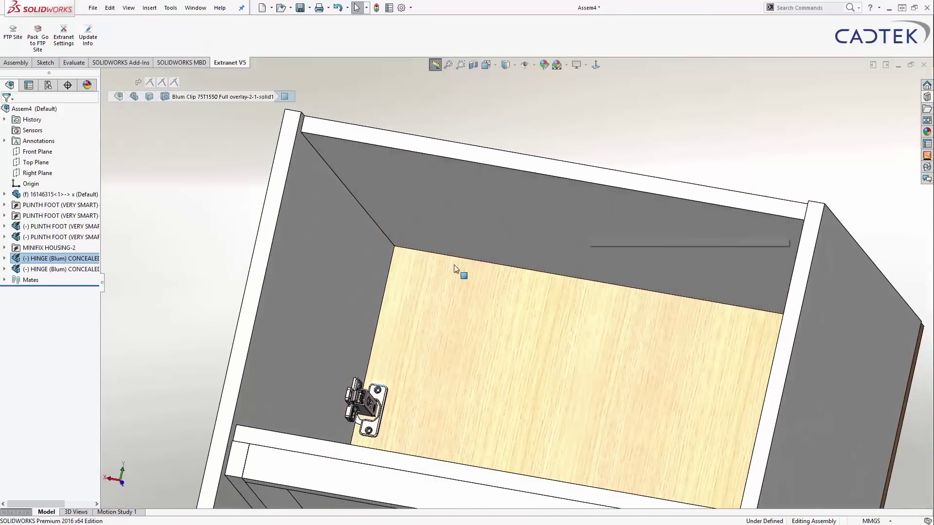
Set the upper hinge 50 mm from the top panel with a distance mate.
left_click(428, 235, "ctrl")
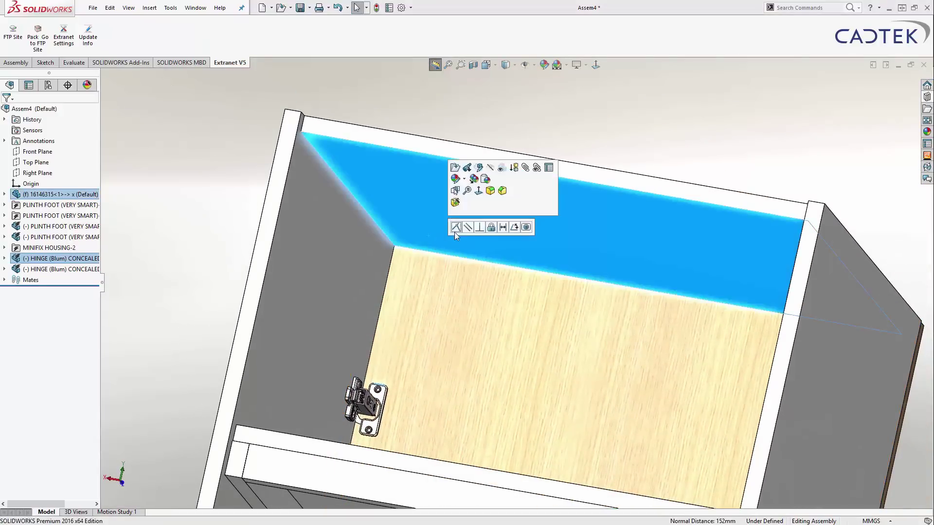
left_click(501, 229)
type("5")
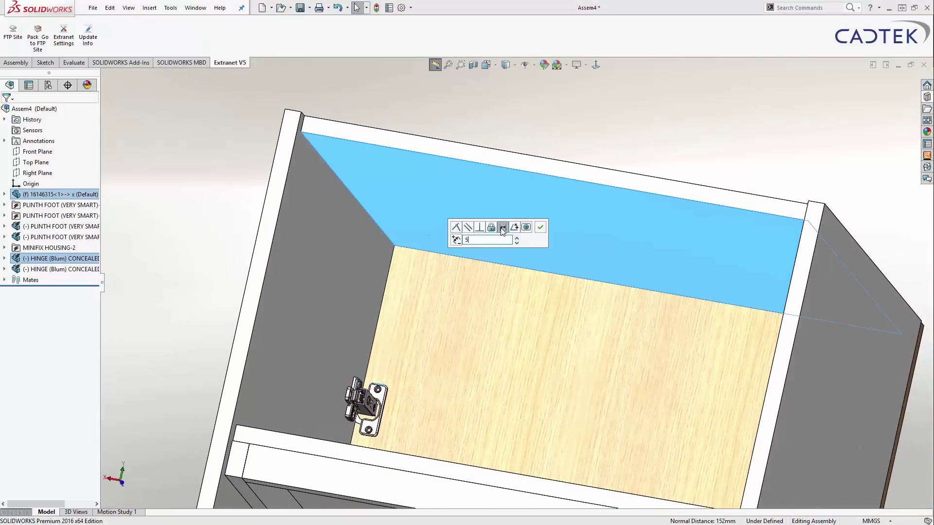
type("0")
key("Return")
left_click(541, 232)
Slide the lower hinge into position along the panel edge.
scroll(492, 242, "up", 4)
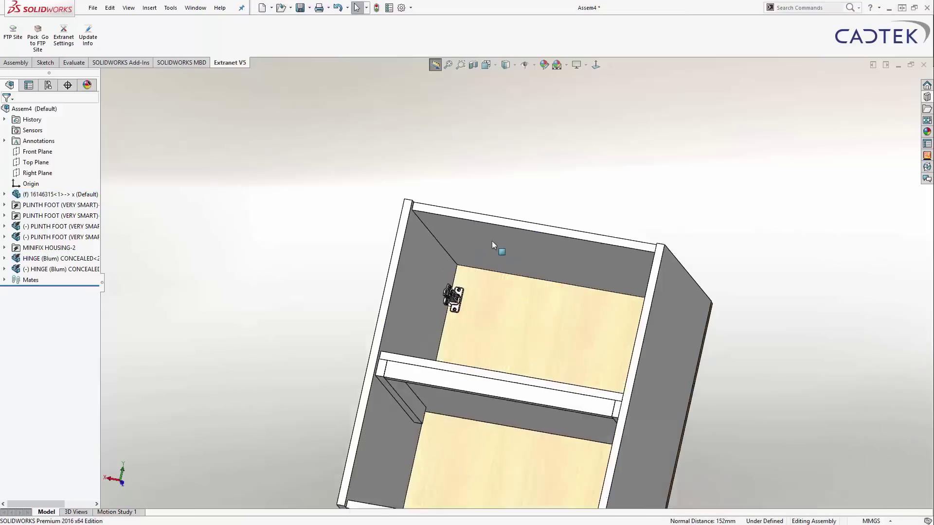
middle_click_drag(493, 242, 462, 293)
scroll(438, 388, "down", 6)
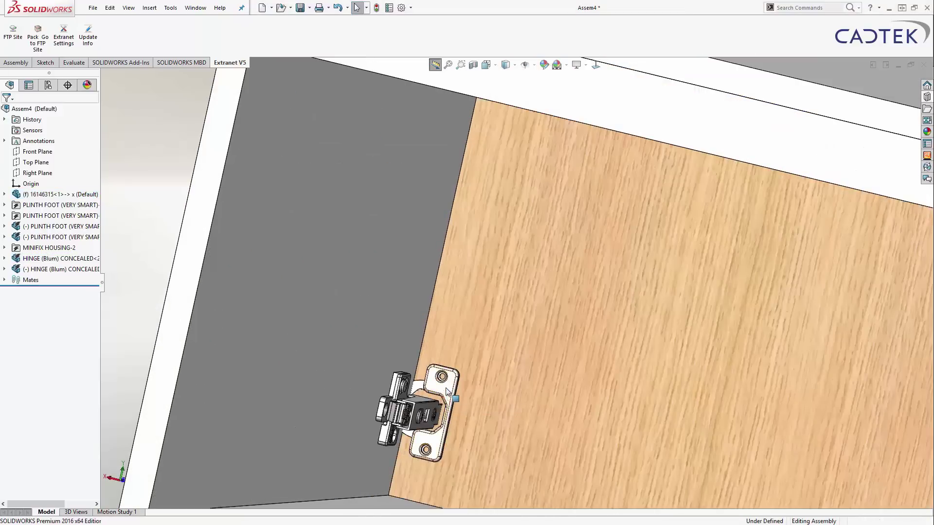
left_click_drag(446, 392, 486, 217)
scroll(492, 210, "down", 4)
middle_click_drag(486, 219, 440, 314)
scroll(440, 314, "up", 4)
scroll(492, 384, "down", 7)
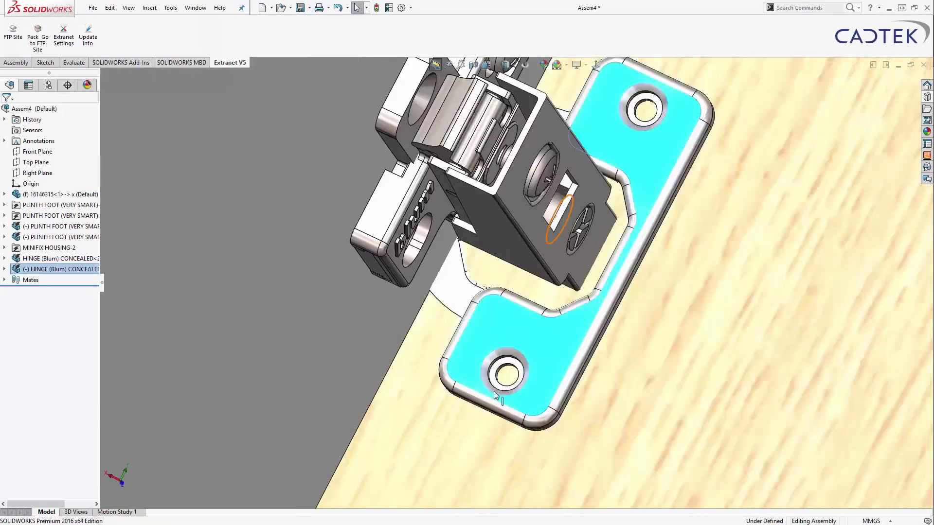
scroll(486, 389, "down", 5)
Set the lower hinge plate's bottom face 50 mm from the bottom panel with a distance mate.
left_click(464, 330)
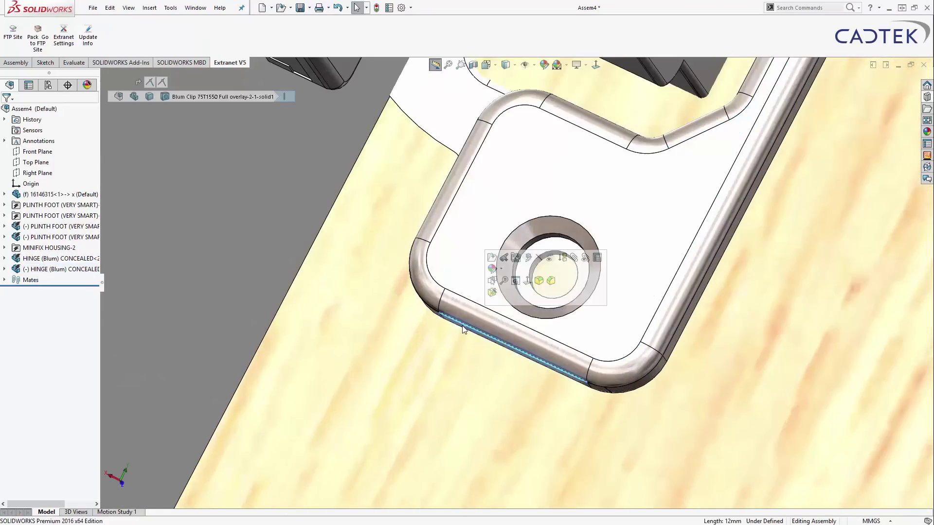
left_click(462, 325)
scroll(463, 326, "up", 7)
middle_click_drag(462, 326, 532, 241)
scroll(503, 327, "up", 3)
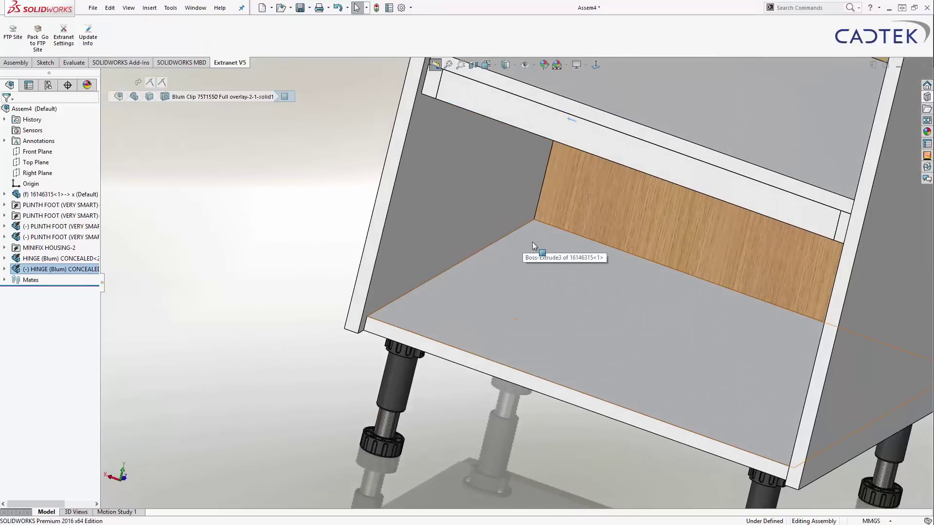
left_click(533, 240)
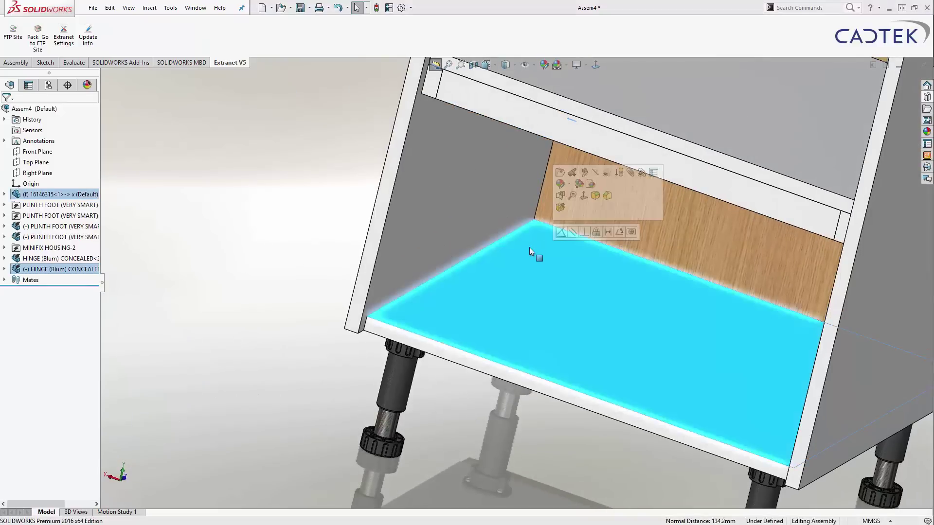
left_click(608, 232)
type("50")
key("Return")
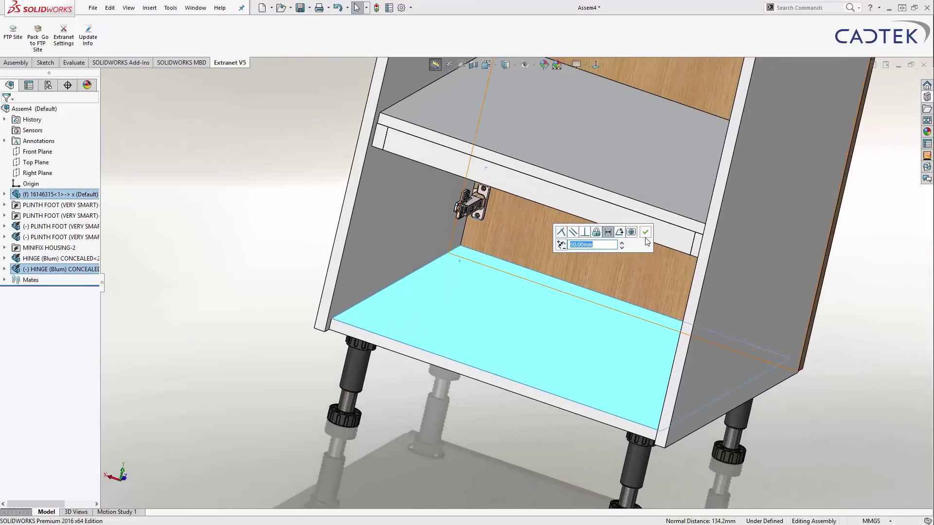
left_click(647, 234)
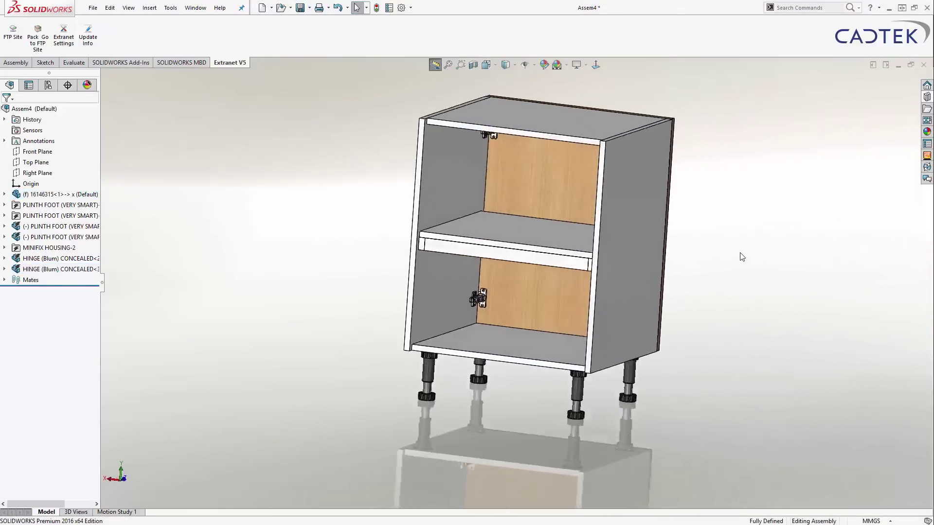
Insert the upper hinge's smart features, using the side panel face and a second reference face.
scroll(396, 129, "down", 3)
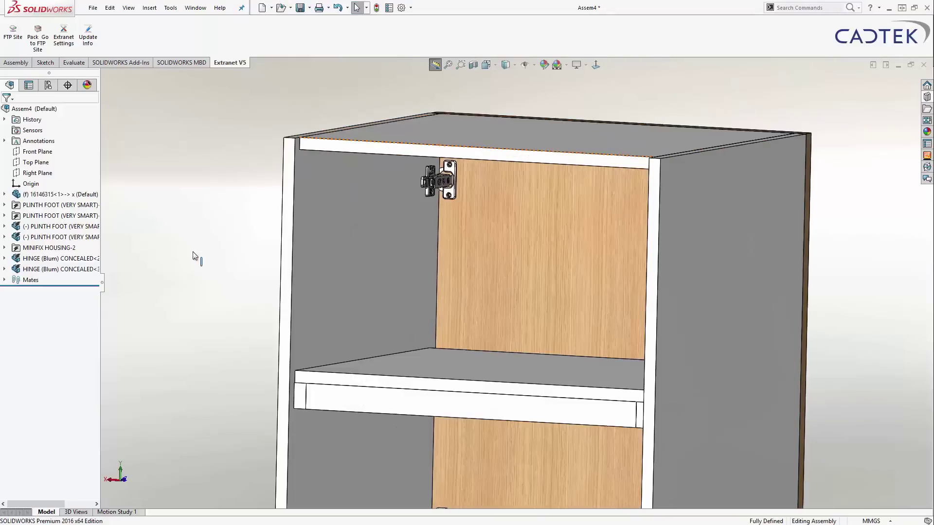
left_click(58, 259)
scroll(435, 210, "down", 5)
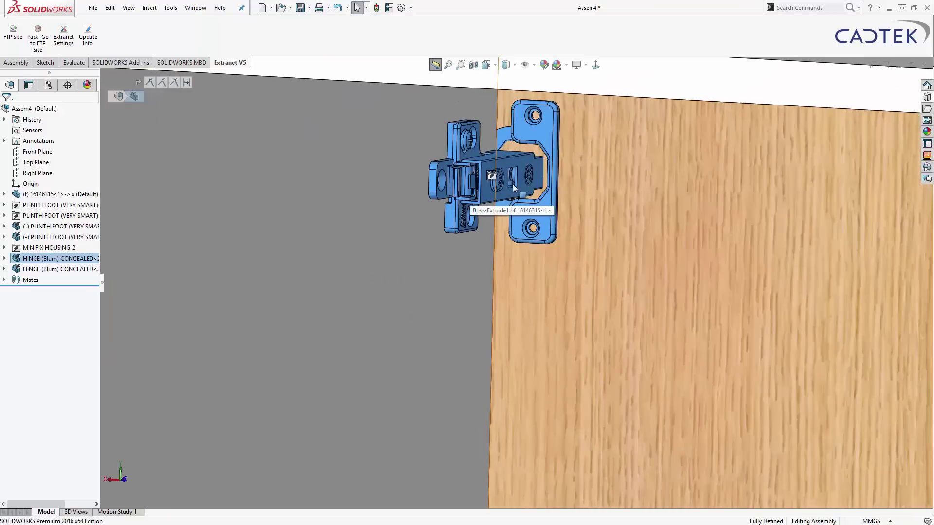
left_click(492, 176)
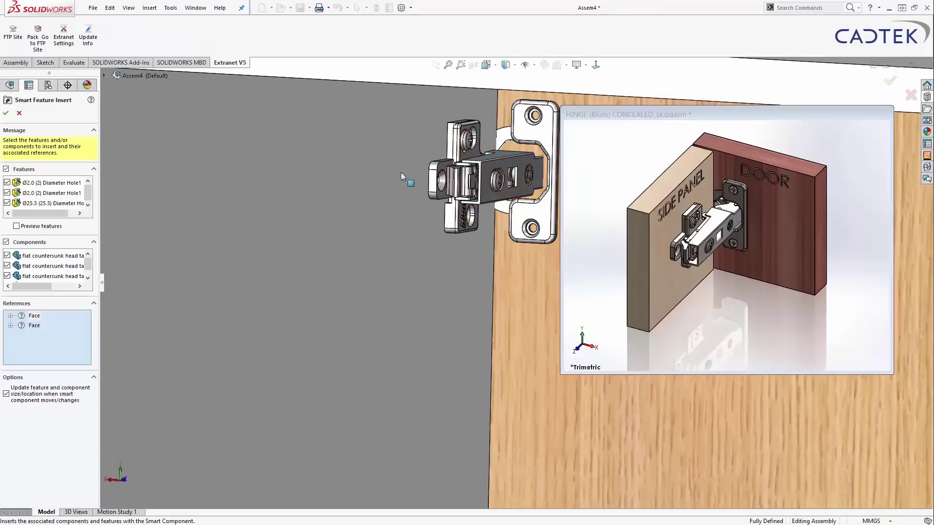
left_click(346, 166)
left_click(512, 262)
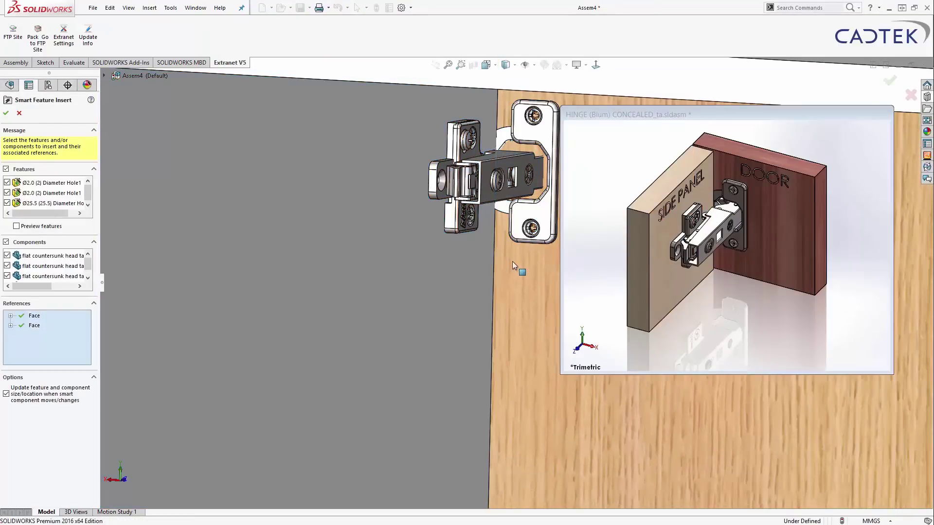
left_click(6, 114)
Insert the second concealed hinge's smart features using its two mounting faces.
scroll(538, 228, "up", 10)
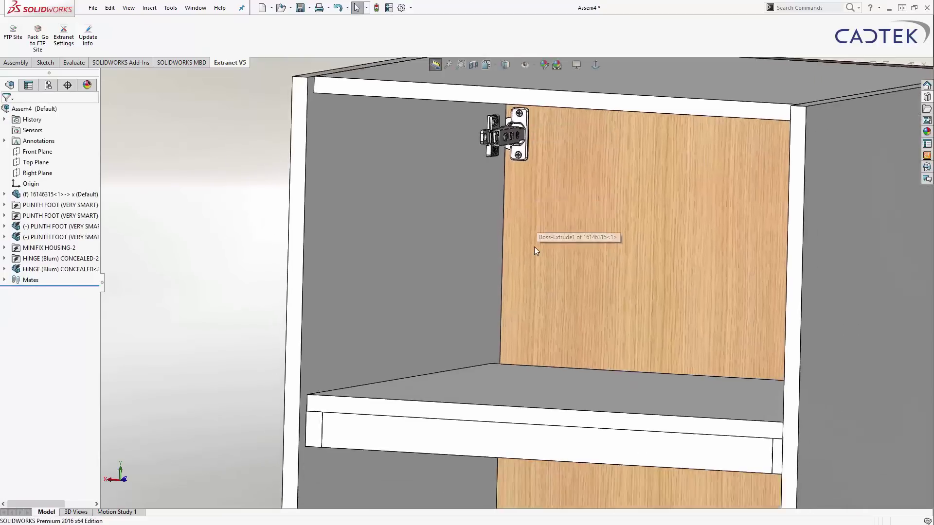
scroll(500, 261, "down", 10)
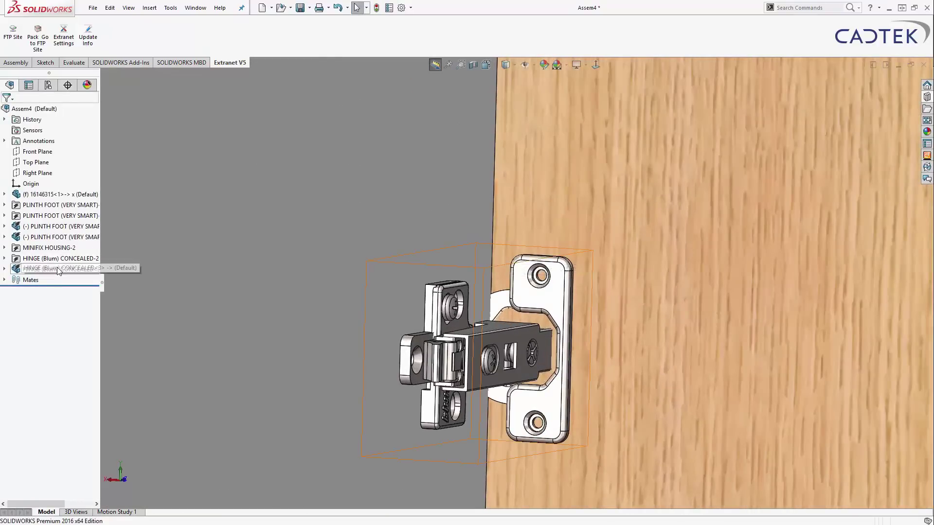
left_click(68, 269)
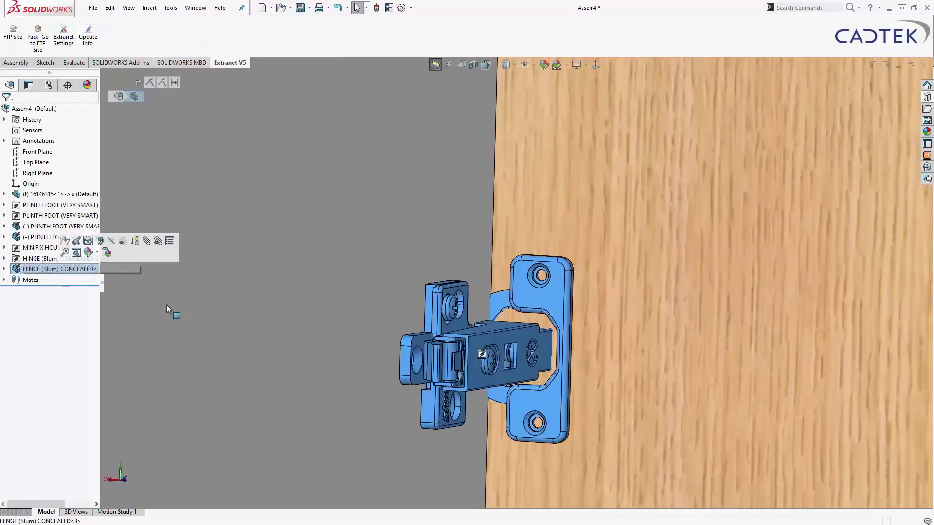
left_click(482, 355)
left_click(394, 185)
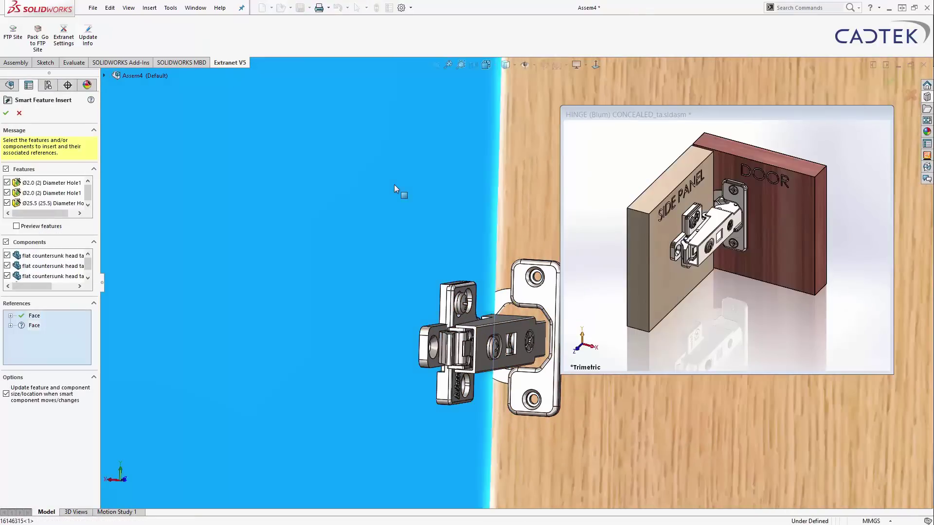
left_click(527, 167)
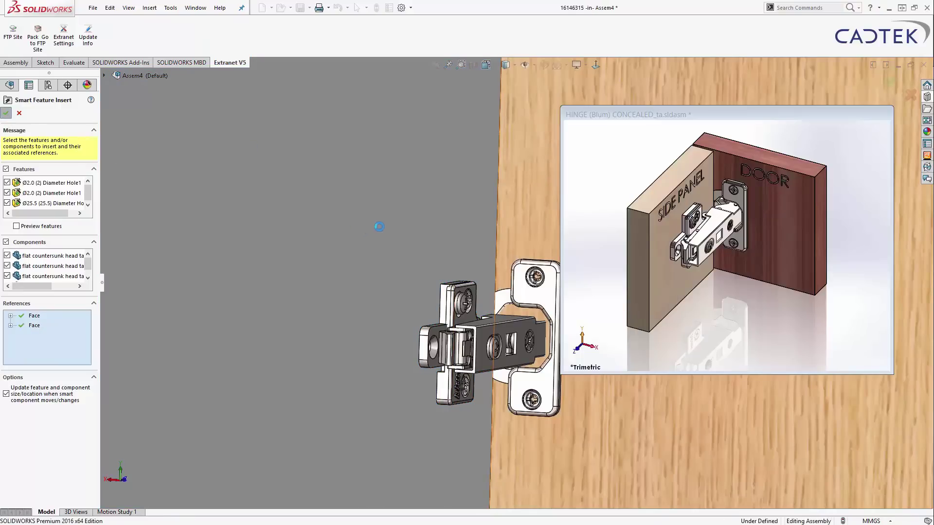
scroll(550, 254, "up", 5)
left_click(555, 240)
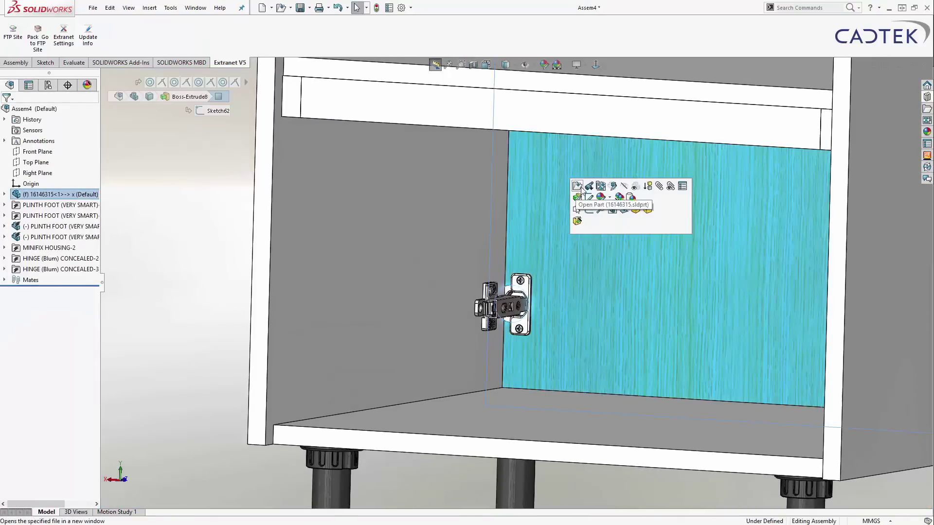
Open cabinet part 16146315 and inspect the Ø25.5 hinge hole dimensions.
left_click(578, 186)
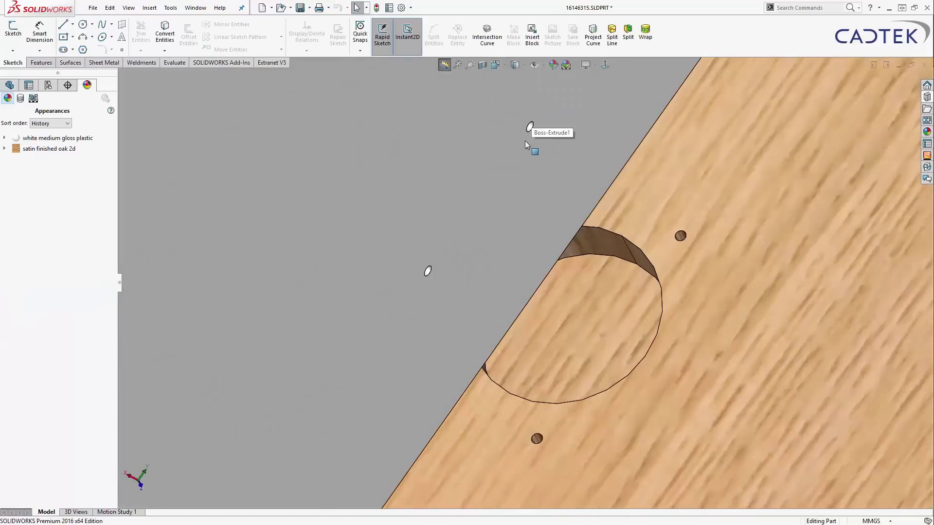
scroll(551, 276, "up", 3)
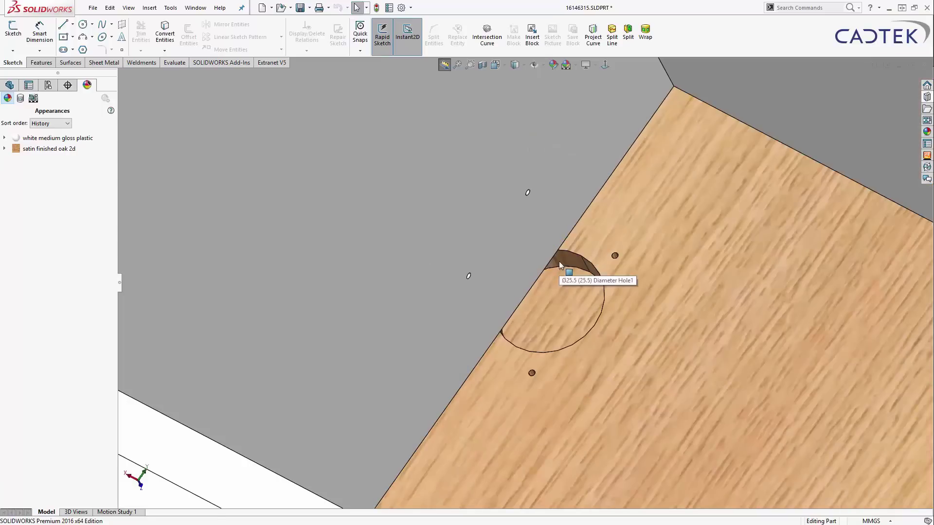
left_click(559, 261)
left_click(635, 261)
scroll(638, 261, "down", 2)
scroll(550, 292, "up", 5)
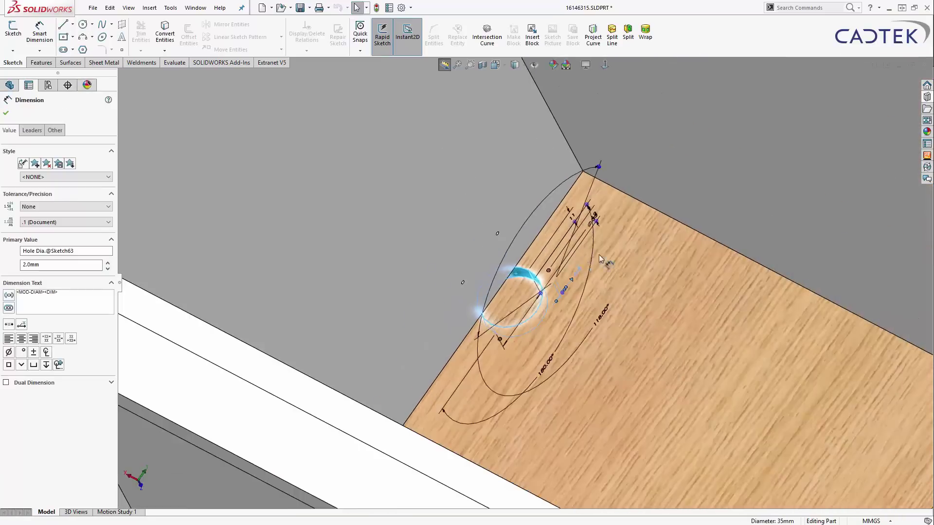
left_click(257, 178)
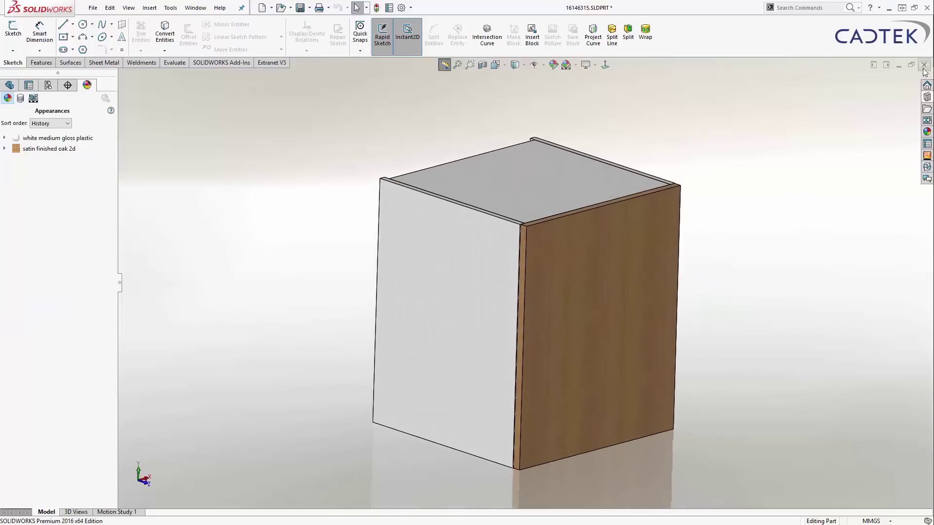
Close part 16146315 and save its changes.
left_click(12, 88)
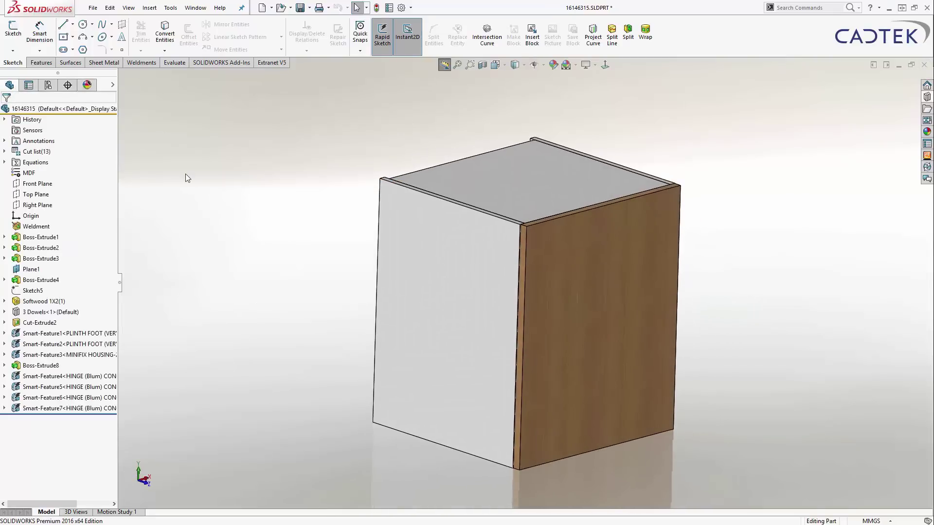
left_click(924, 65)
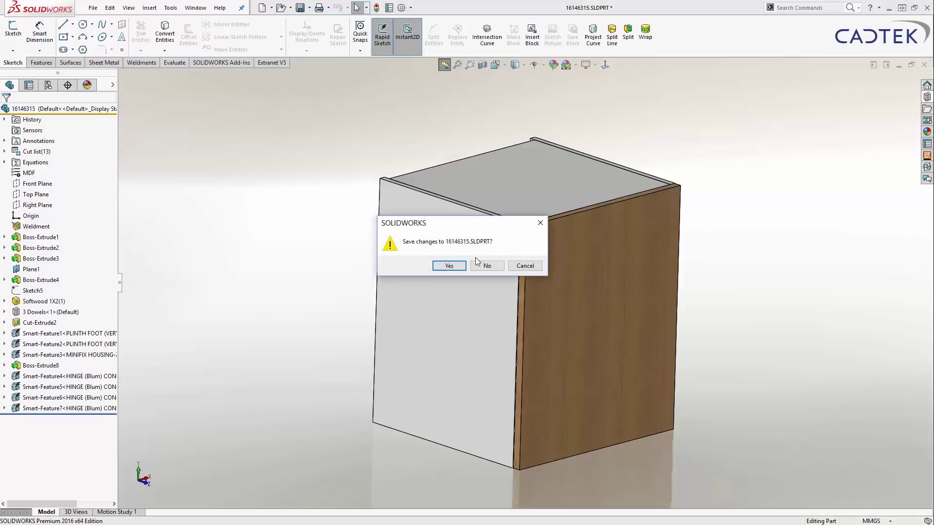
left_click(449, 263)
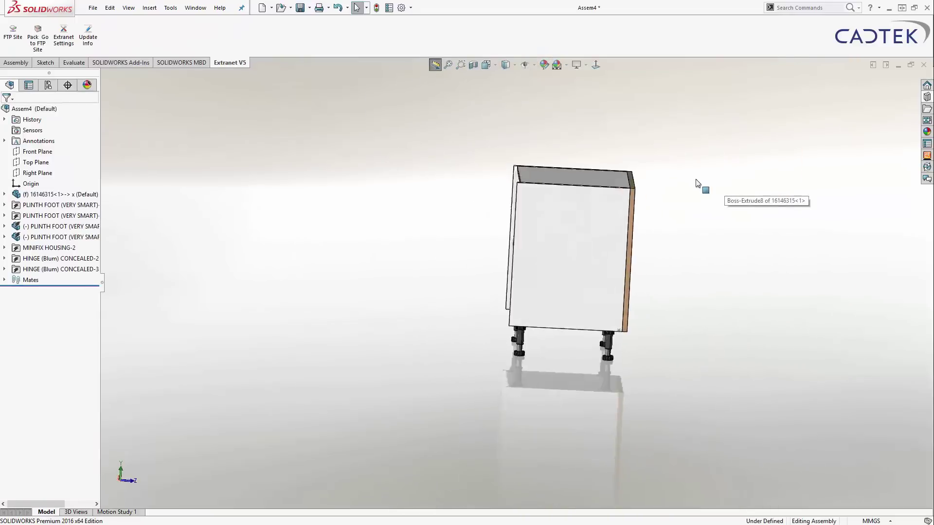
Place the HANDLE from PROPS LIBRARY on the door in its 200 configuration.
left_click(927, 97)
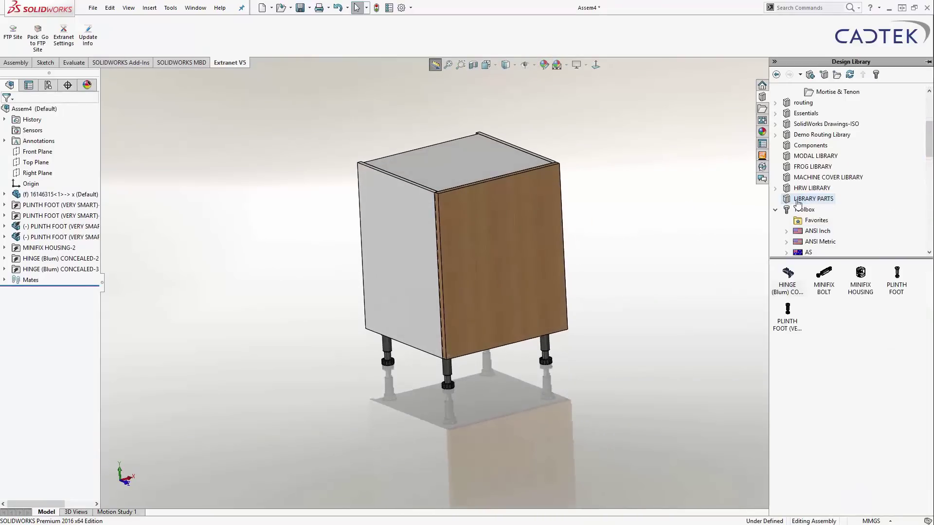
scroll(822, 161, "up", 3)
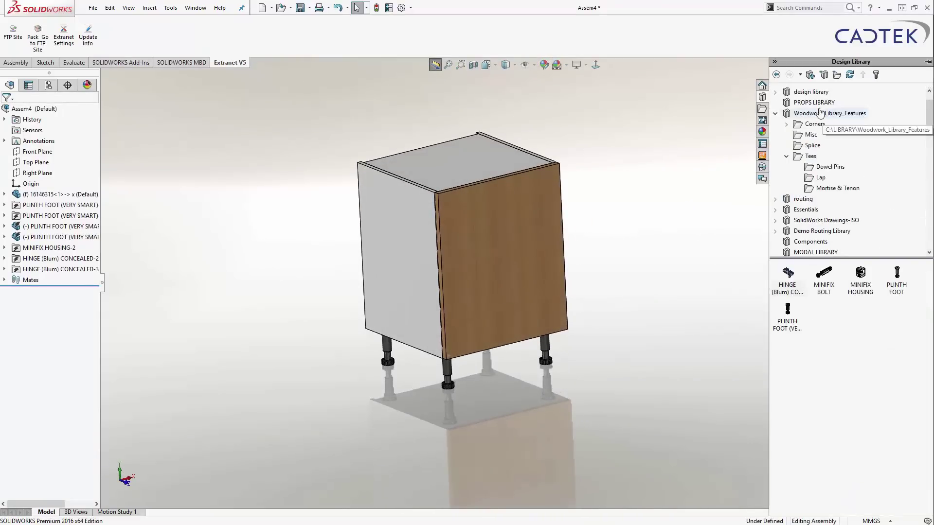
left_click(817, 104)
left_click_drag(823, 278, 506, 263)
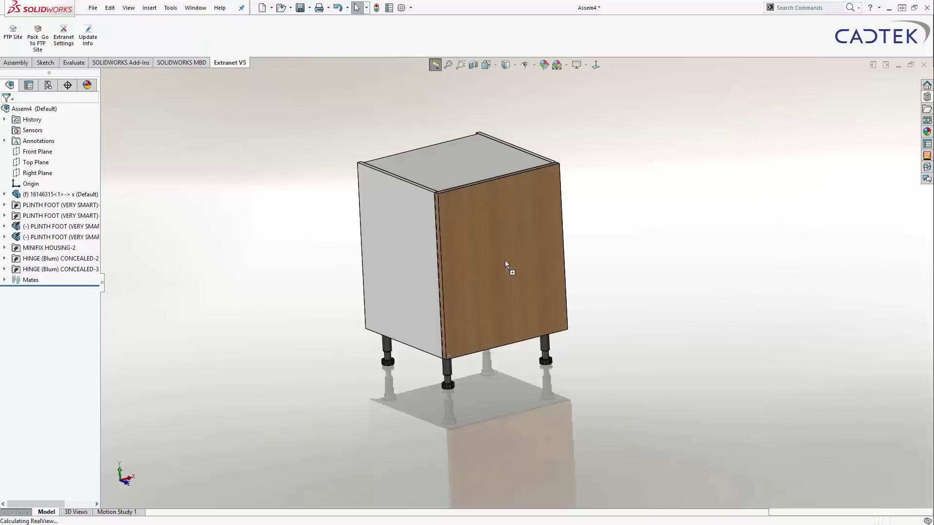
left_click_drag(499, 214, 498, 211)
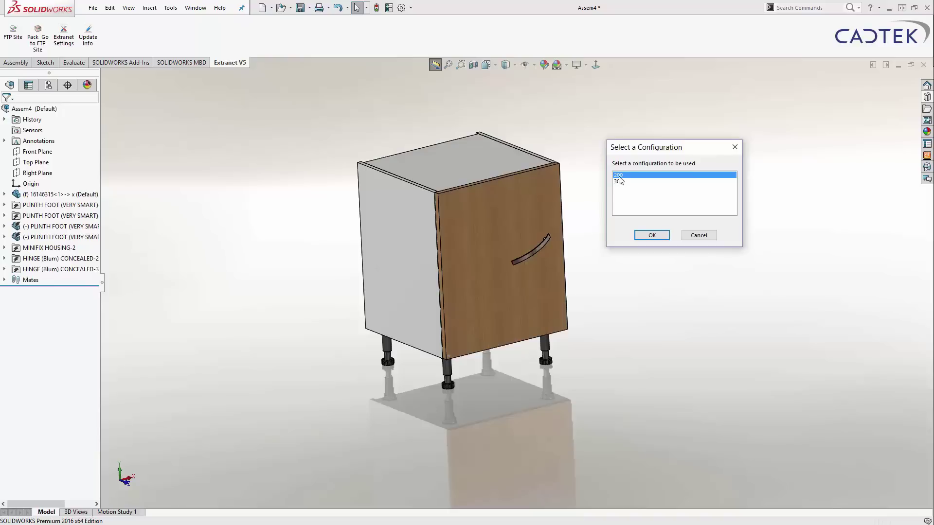
left_click(651, 236)
left_click(614, 215)
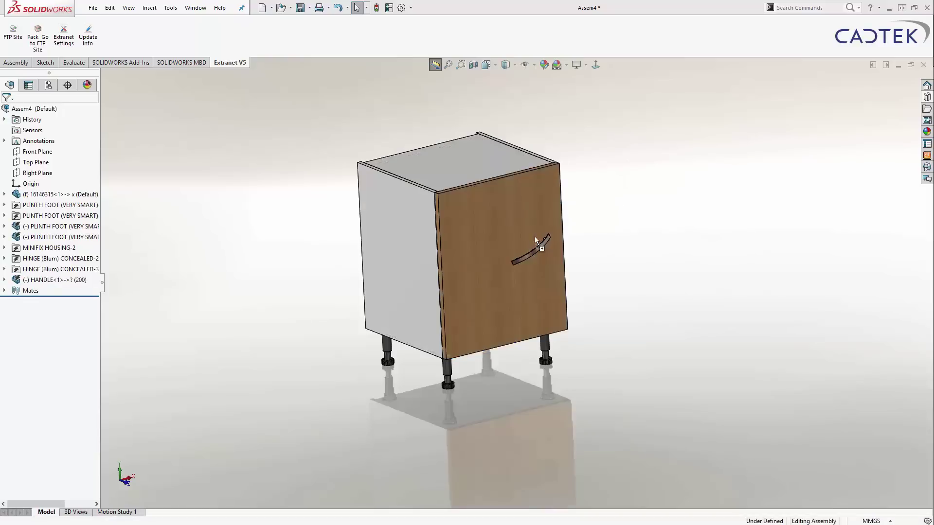
Move the handle higher up the door.
scroll(529, 272, "down", 4)
left_click_drag(527, 246, 460, 146)
left_click(605, 127)
scroll(459, 146, "down", 4)
scroll(190, 176, "up", 4)
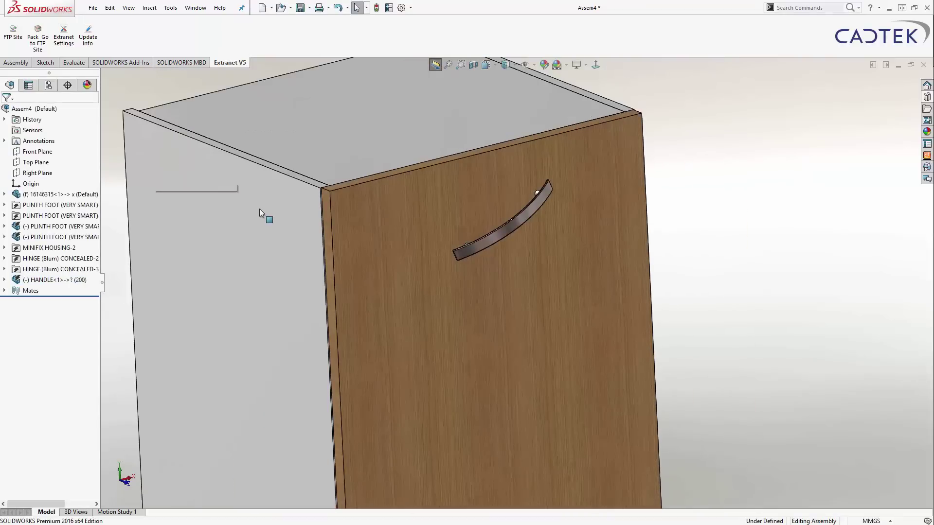
Select the cabinet's side face together with a handle face.
left_click(259, 209)
left_click(694, 171)
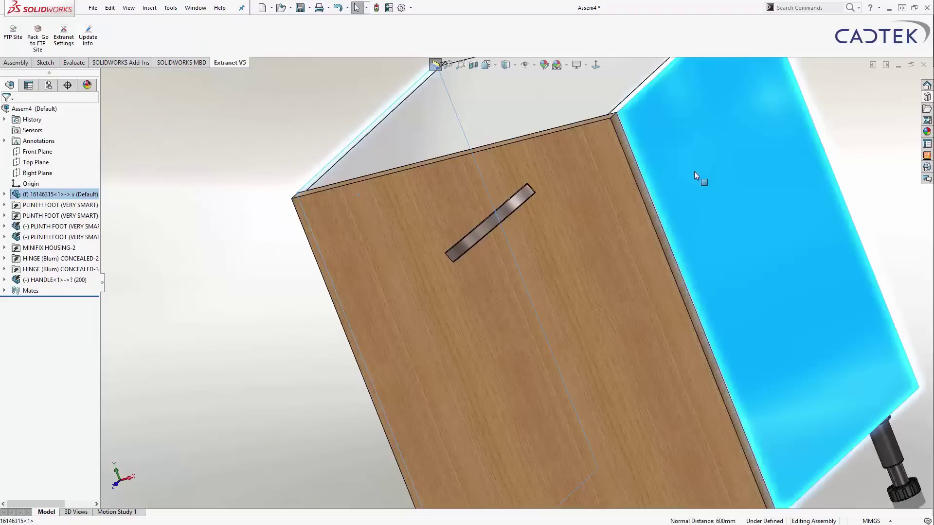
middle_click_drag(611, 229, 674, 161)
scroll(538, 211, "down", 4)
scroll(538, 212, "down", 8)
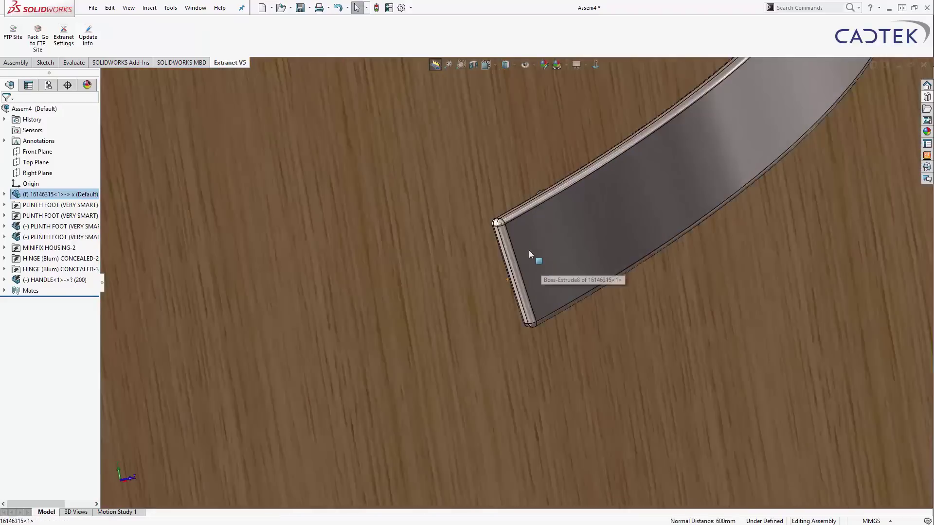
left_click(419, 209, "ctrl")
scroll(562, 228, "up", 12)
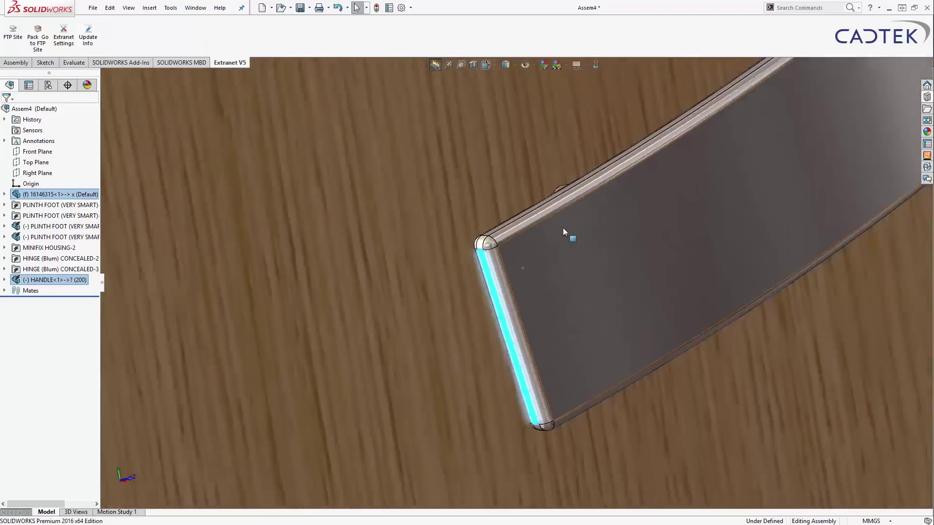
Select the handle's end face and mate it square with the cabinet side.
middle_click_drag(564, 235, 418, 248)
scroll(526, 239, "down", 7)
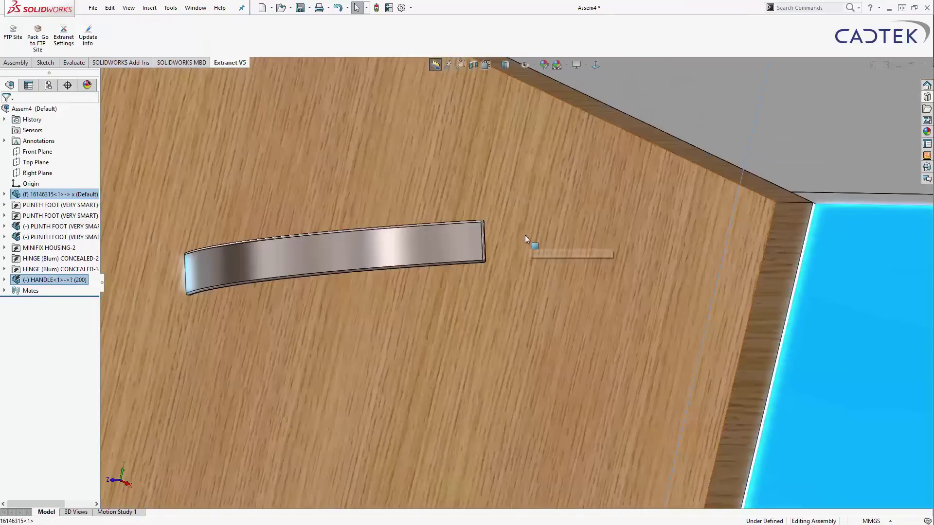
middle_click_drag(524, 235, 457, 230)
scroll(523, 222, "down", 7)
scroll(529, 222, "down", 2)
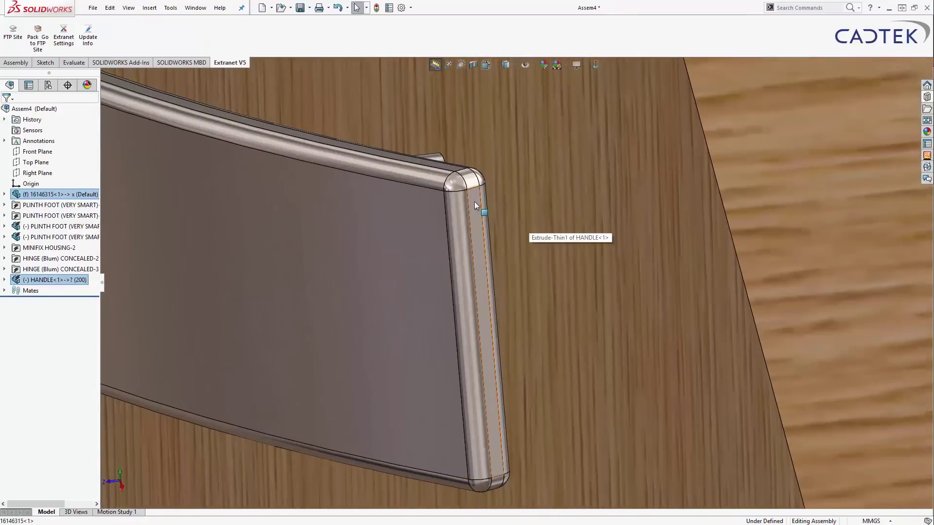
left_click(475, 201)
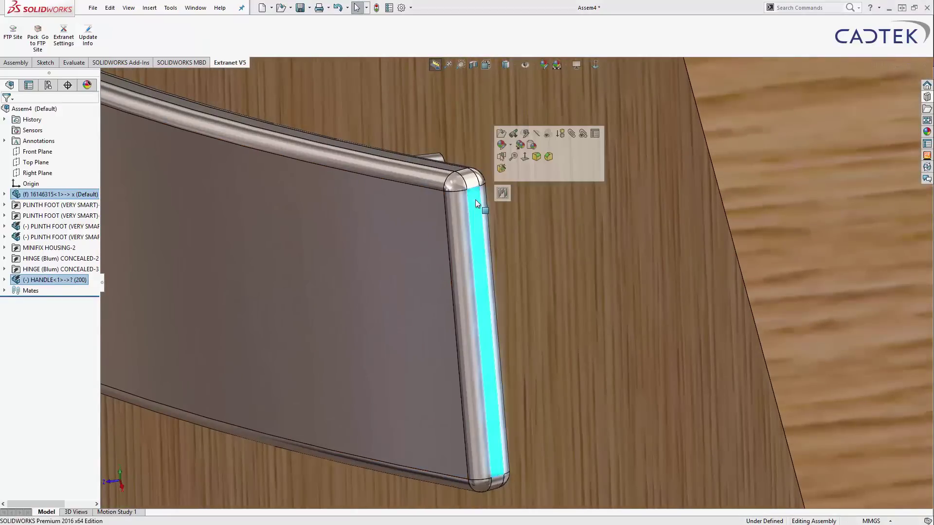
left_click(504, 195)
scroll(541, 293, "up", 10)
middle_click_drag(547, 260, 607, 114)
Fix the handle's top edge 75 mm below the cabinet's top face with a distance mate.
left_click(593, 62)
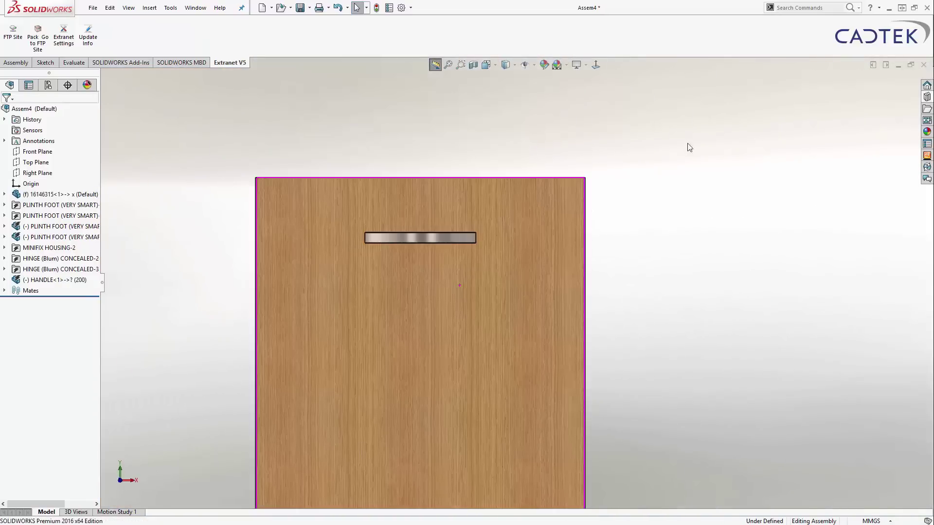
scroll(545, 219, "up", 3)
left_click_drag(465, 263, 481, 225)
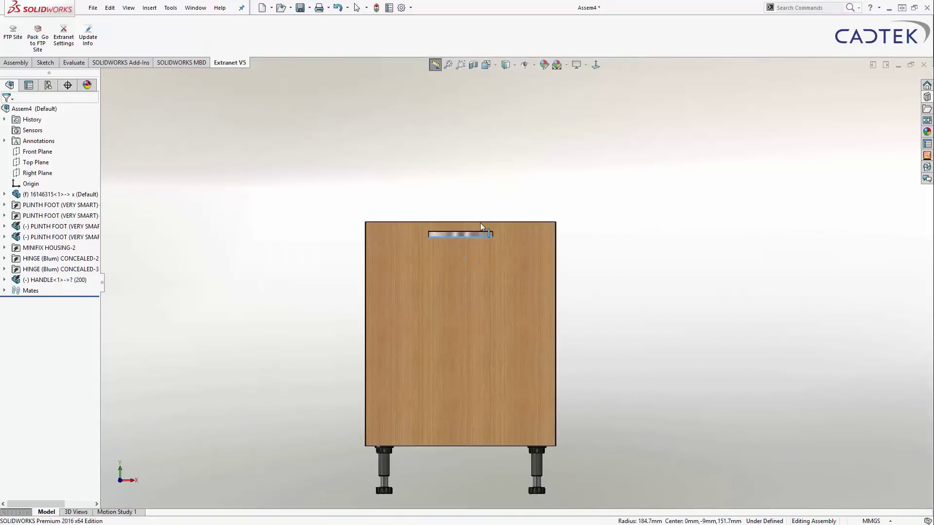
middle_click_drag(468, 221, 485, 294)
scroll(486, 282, "up", 10)
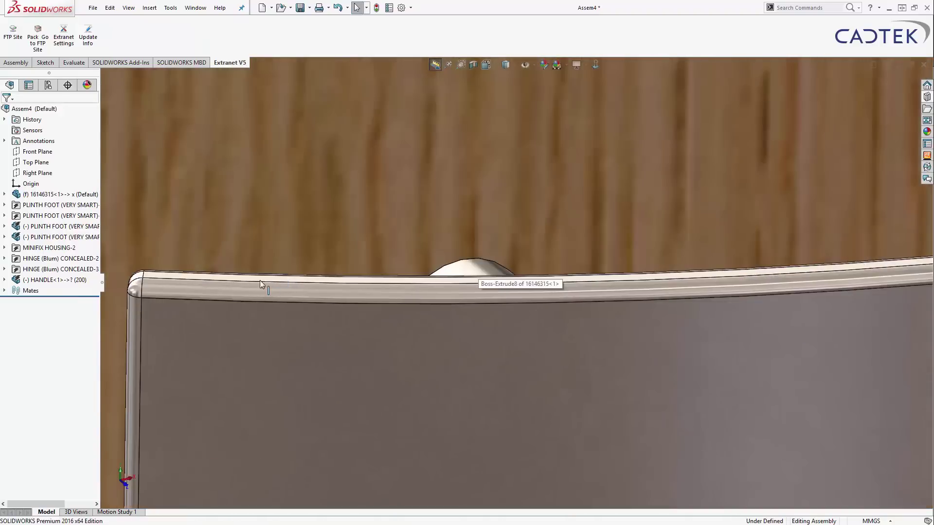
left_click(261, 278)
scroll(510, 200, "down", 10)
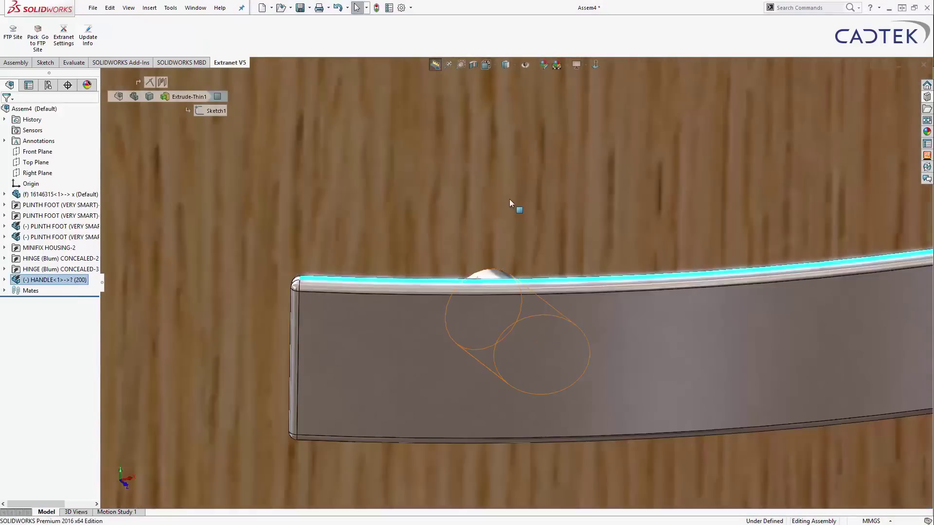
left_click(513, 200)
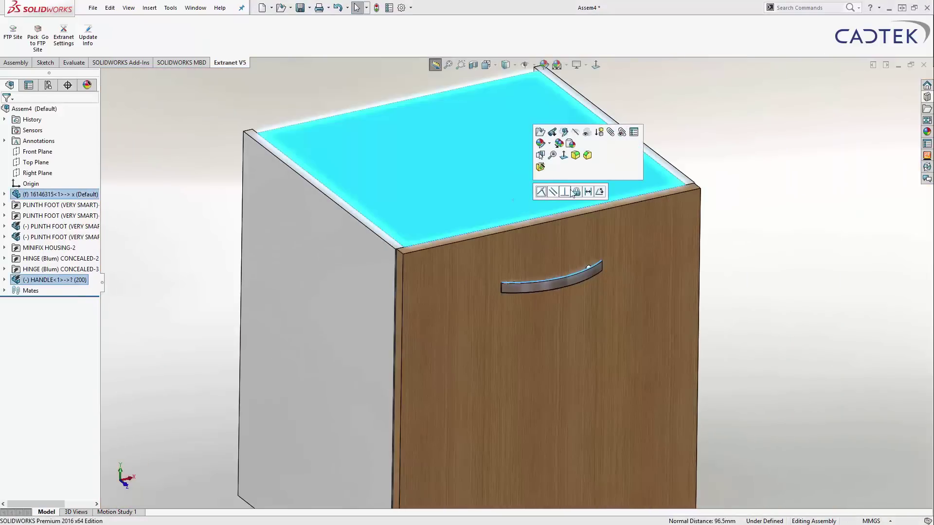
left_click(589, 192)
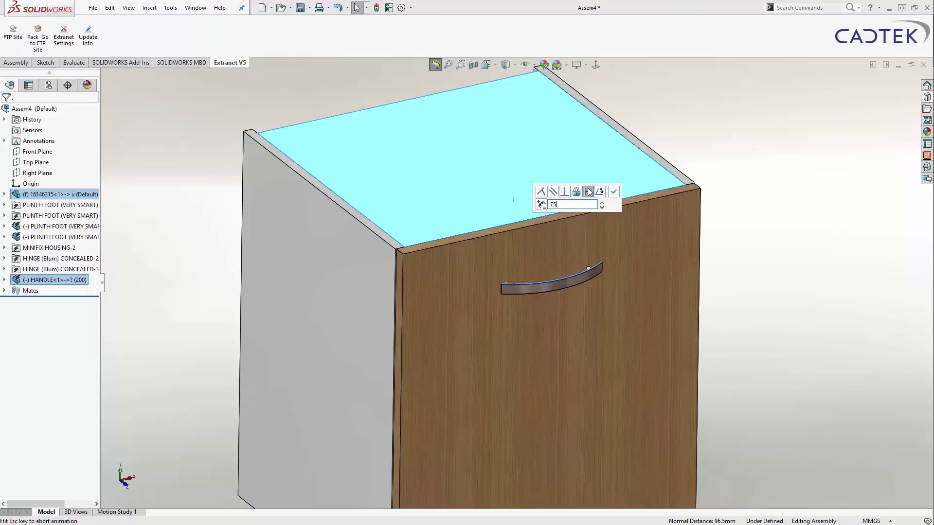
left_click(615, 192)
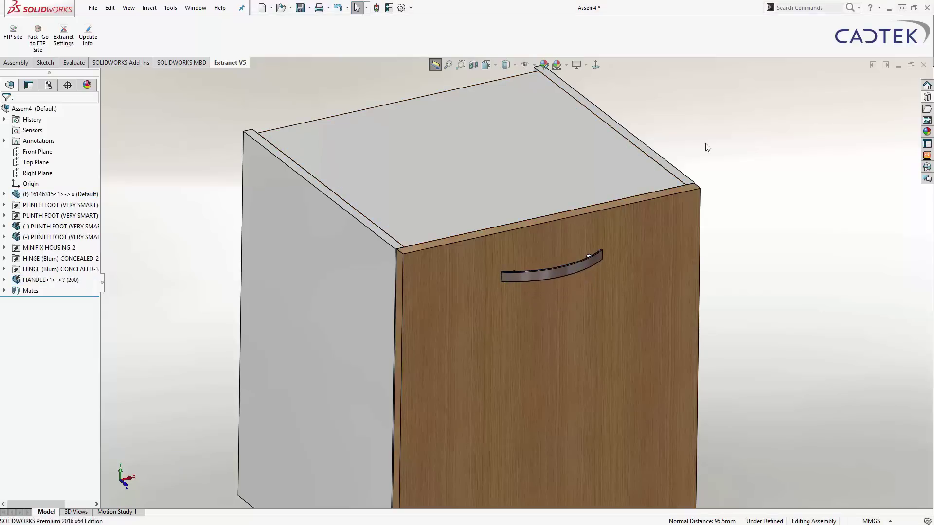
left_click(44, 280)
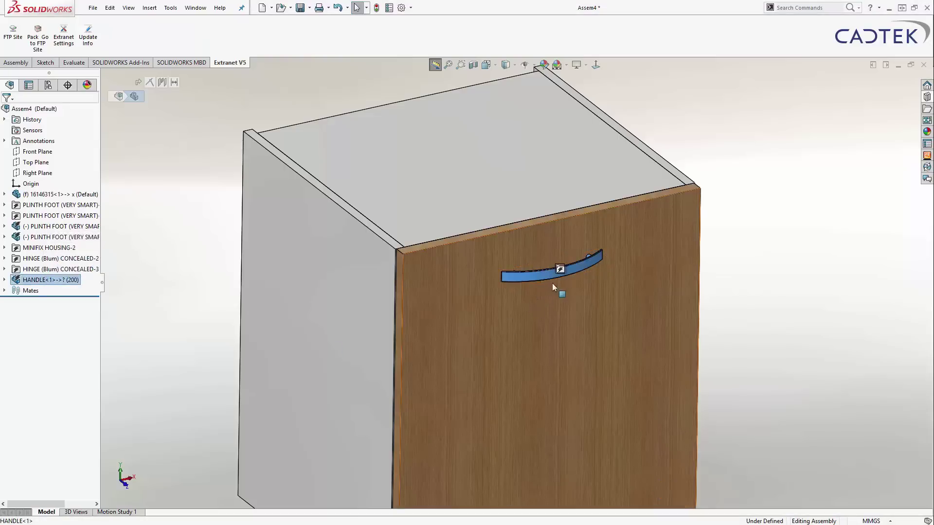
Insert the handle's smart features with the door face as mounting reference.
left_click(562, 270)
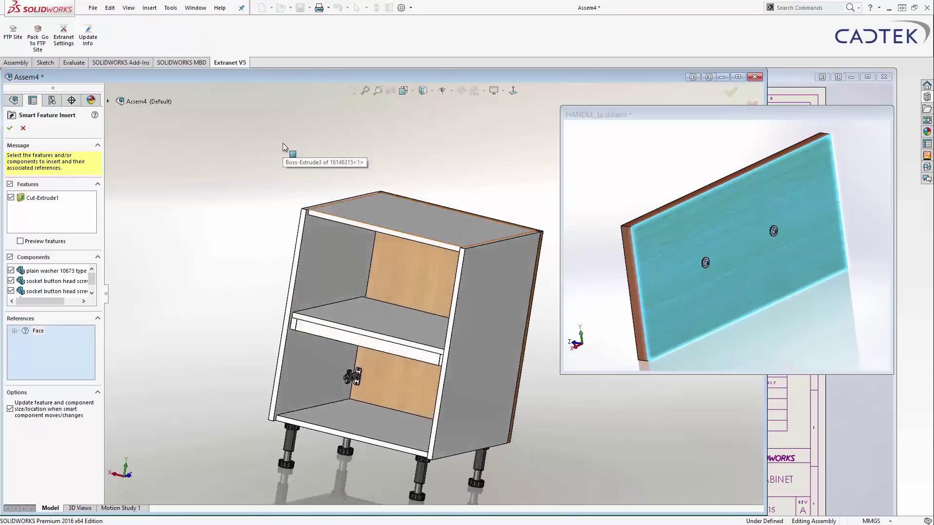
left_click(410, 243)
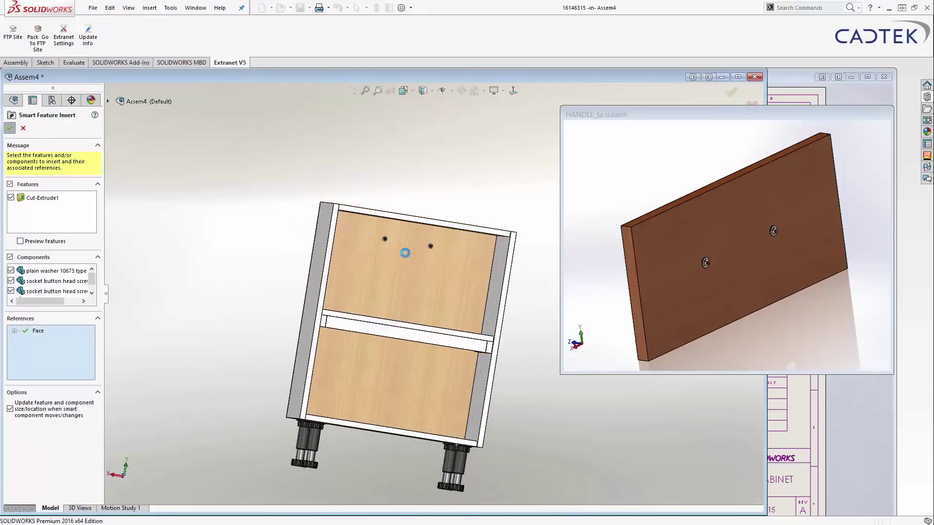
scroll(395, 243, "down", 12)
scroll(405, 282, "down", 3)
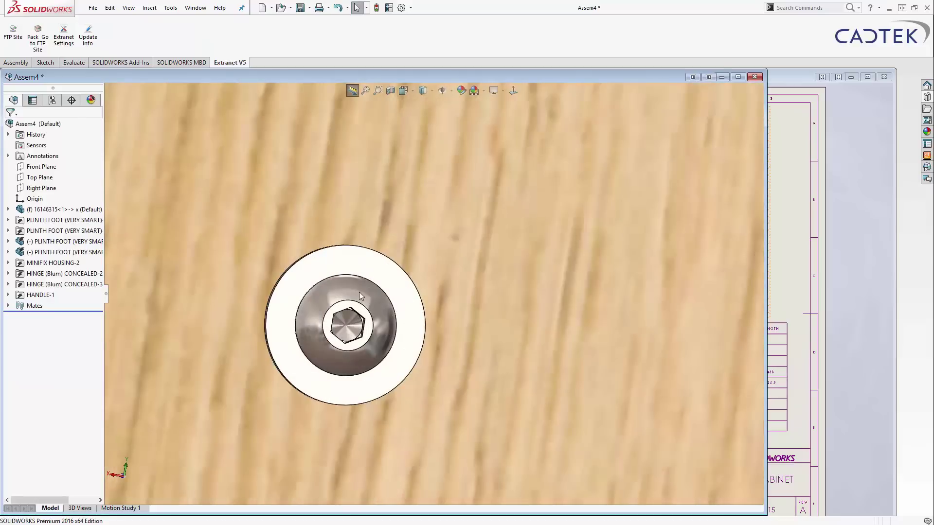
Check a handle fixing washer, then open cabinet part 16146315 on its own.
left_click(368, 267)
scroll(433, 292, "up", 10)
scroll(482, 282, "up", 5)
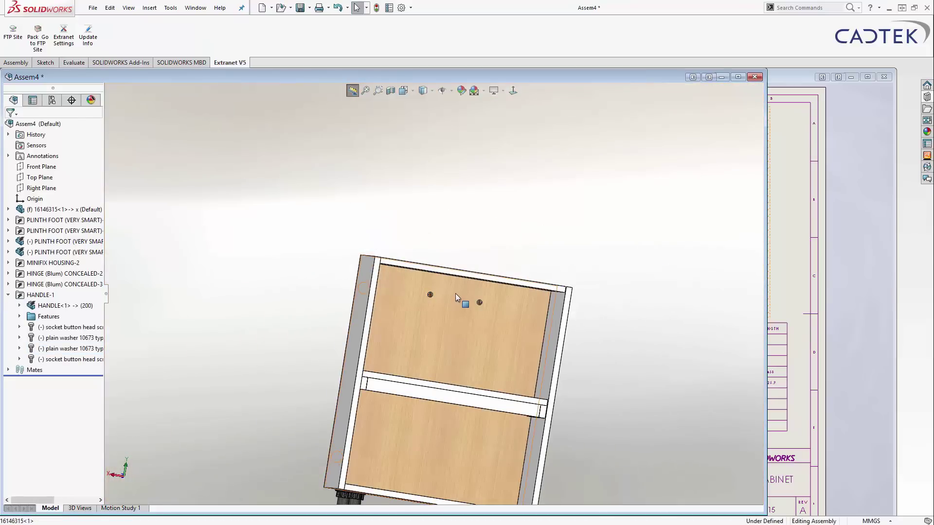
left_click(455, 293)
left_click(481, 226)
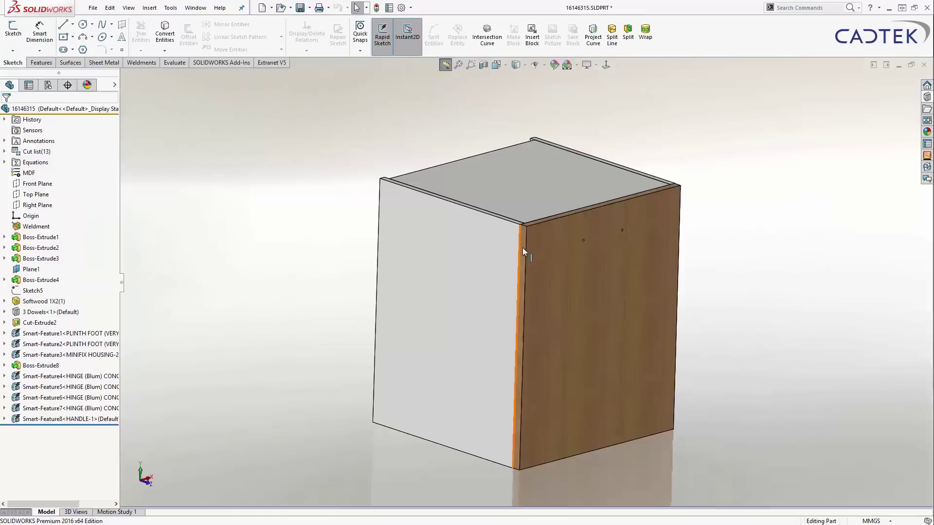
Send the door panel body Cut-Extrude12 into a new part using the PART template.
scroll(517, 229, "down", 3)
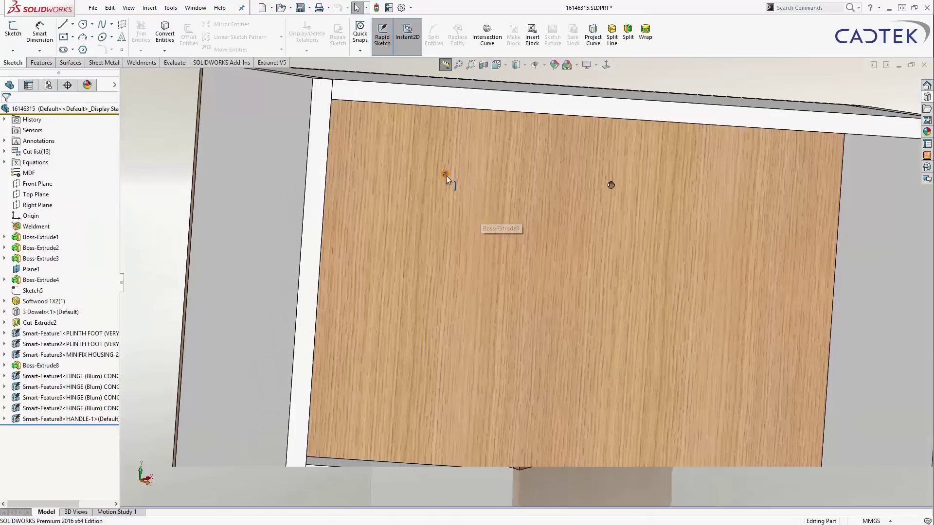
scroll(445, 176, "up", 10)
middle_click_drag(540, 202, 508, 177)
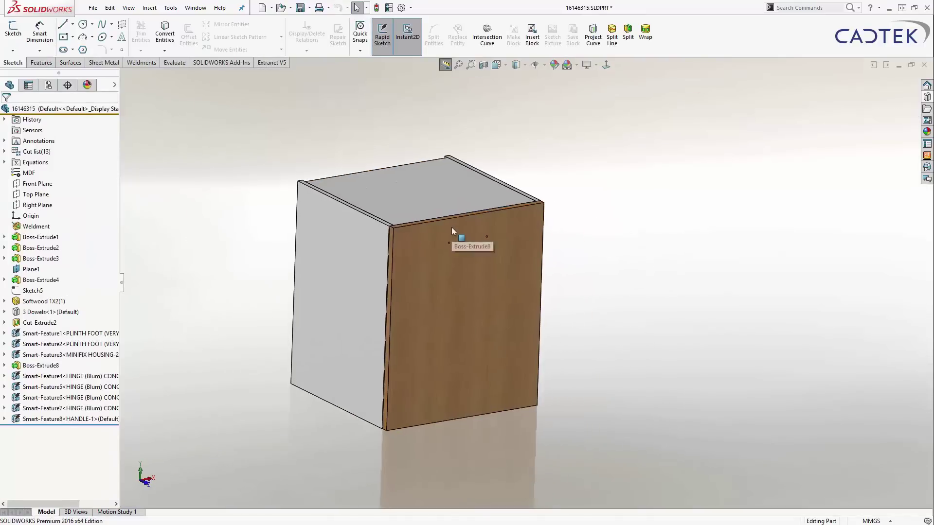
right_click(452, 227)
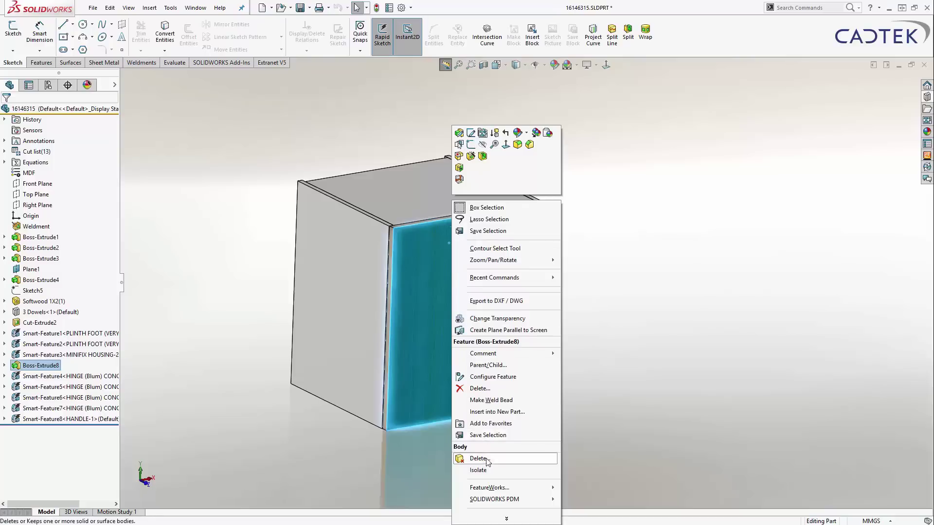
left_click(520, 413)
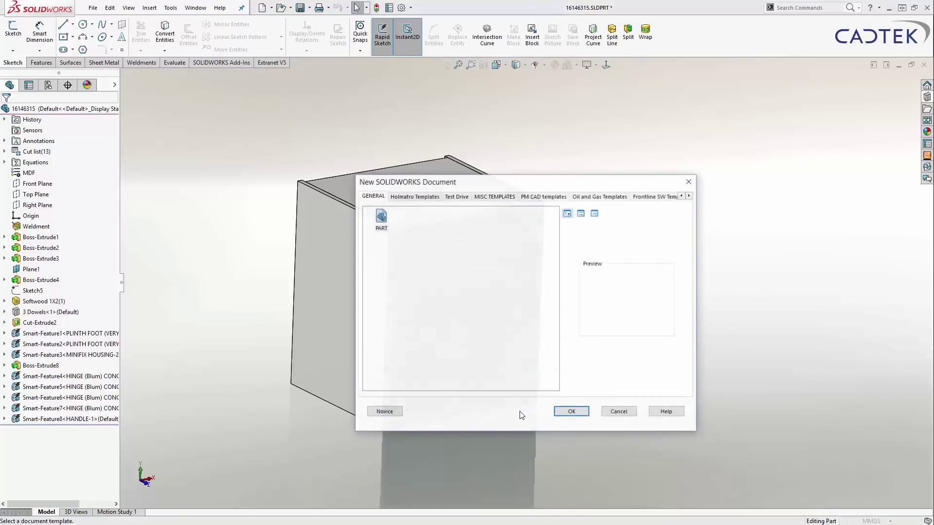
left_click(572, 412)
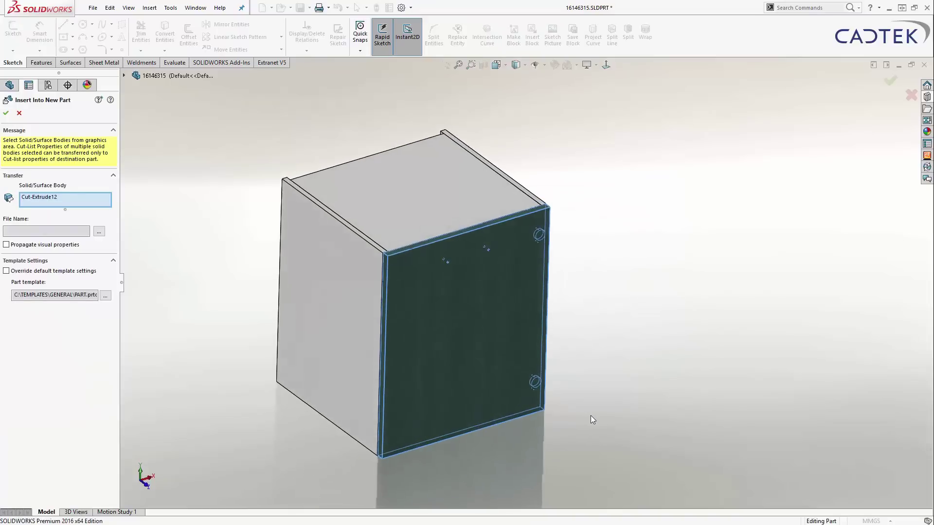
Save the new door part as 16146315-Boss-Extrude8.SLDPRT and delete its wood texture appearance.
left_click(6, 114)
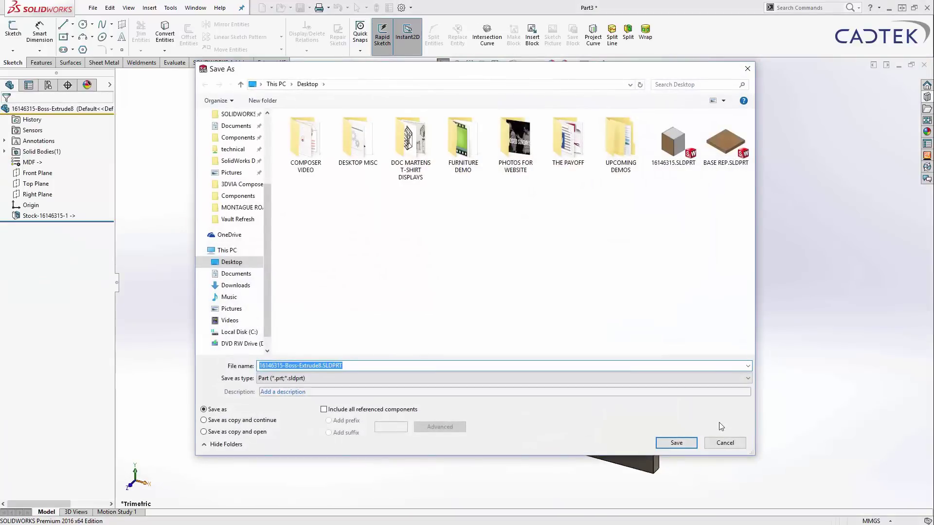
left_click(674, 443)
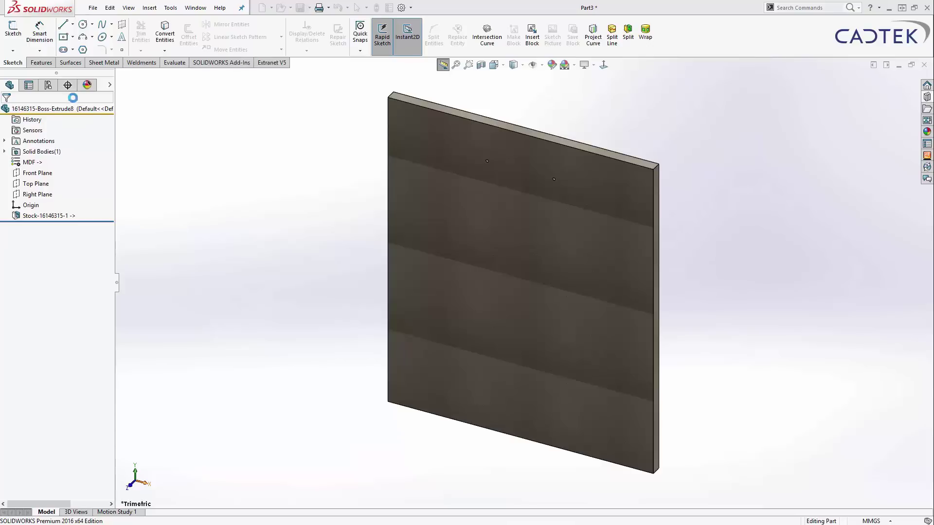
left_click(87, 85)
left_click(29, 139)
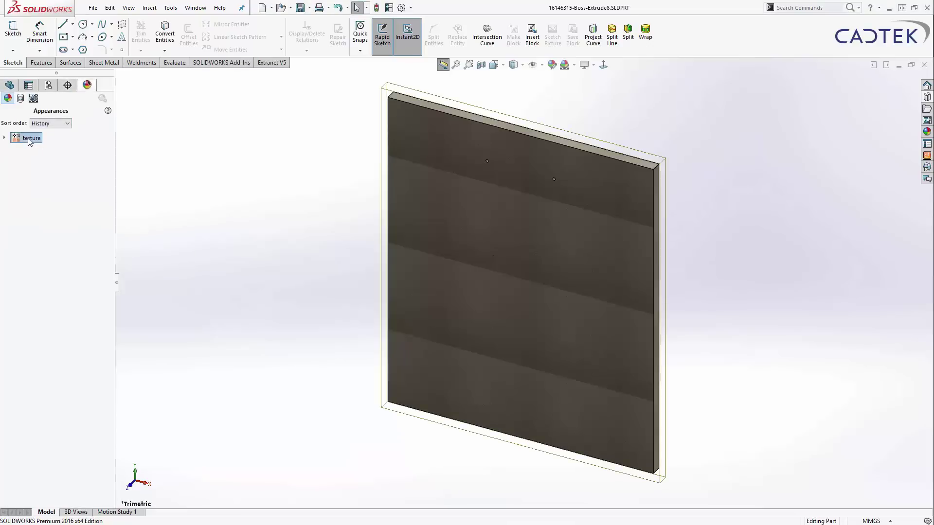
key("Delete")
Inspect the untextured door from the front and opposite sides, then close the part.
key("Up")
key("Up")
key("Up")
key("Left")
key("Left")
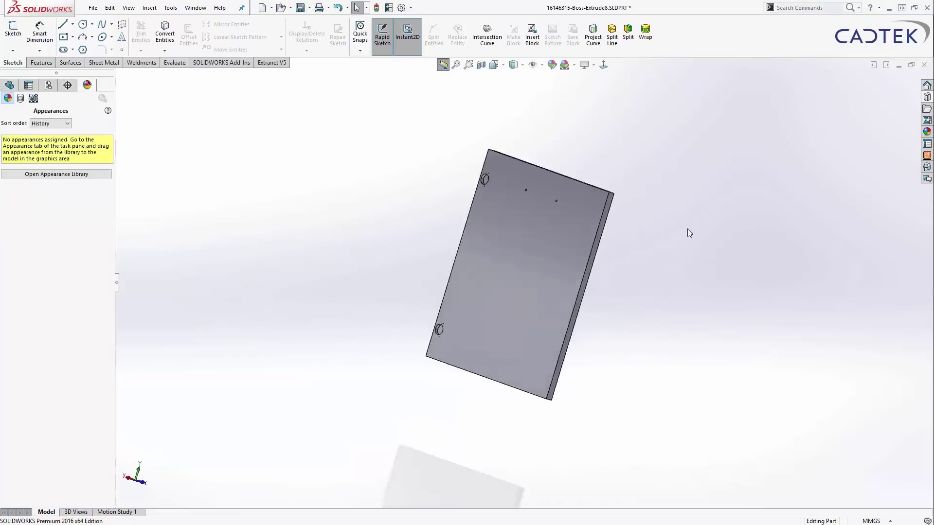
key("ctrl+1")
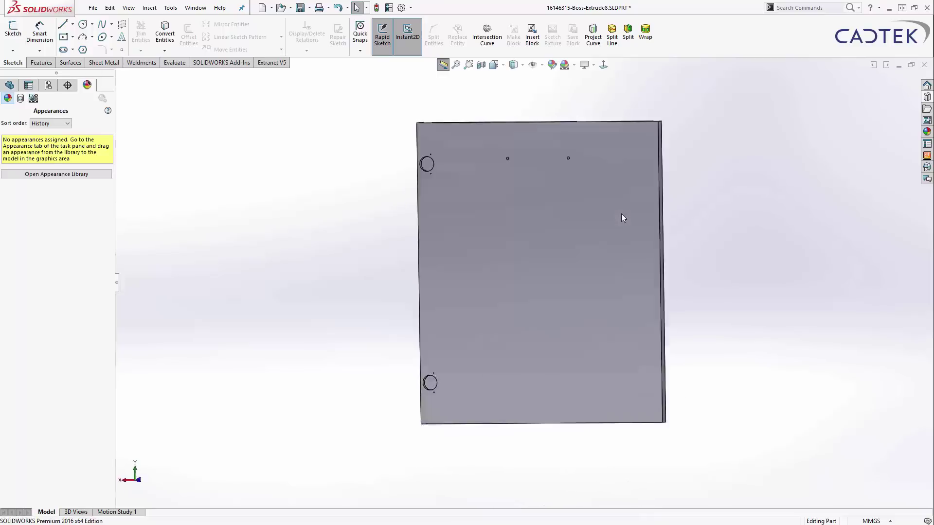
key("Left")
key("Left")
key("Left")
key("Left")
key("Left")
key("Left")
key("Left")
key("Left")
key("Left")
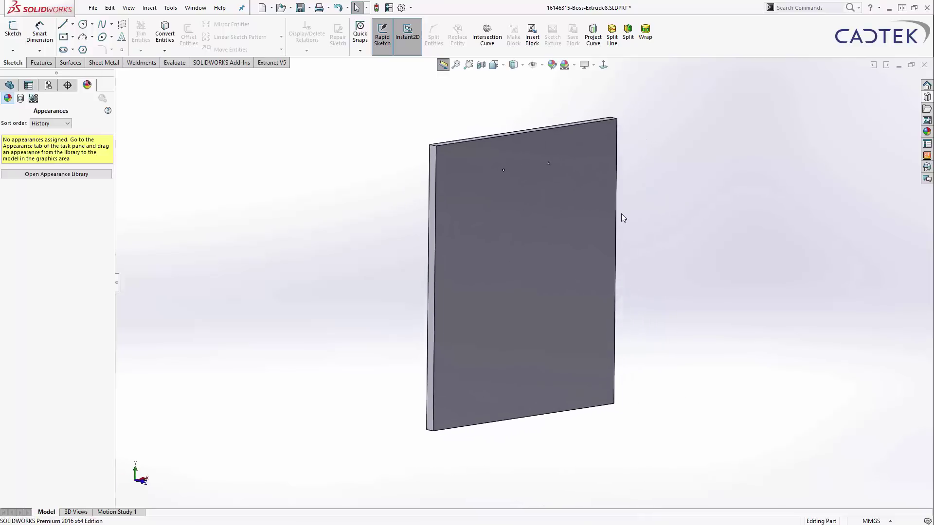
key("Left")
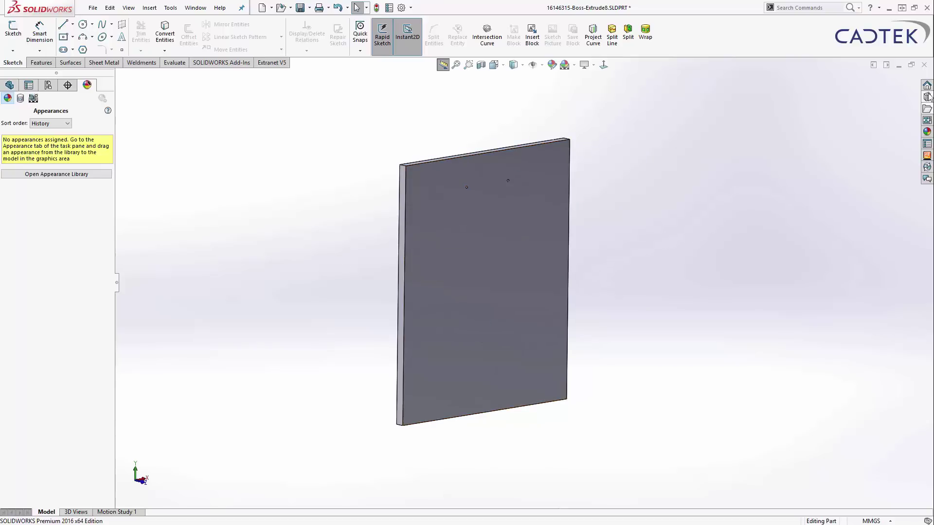
left_click(924, 65)
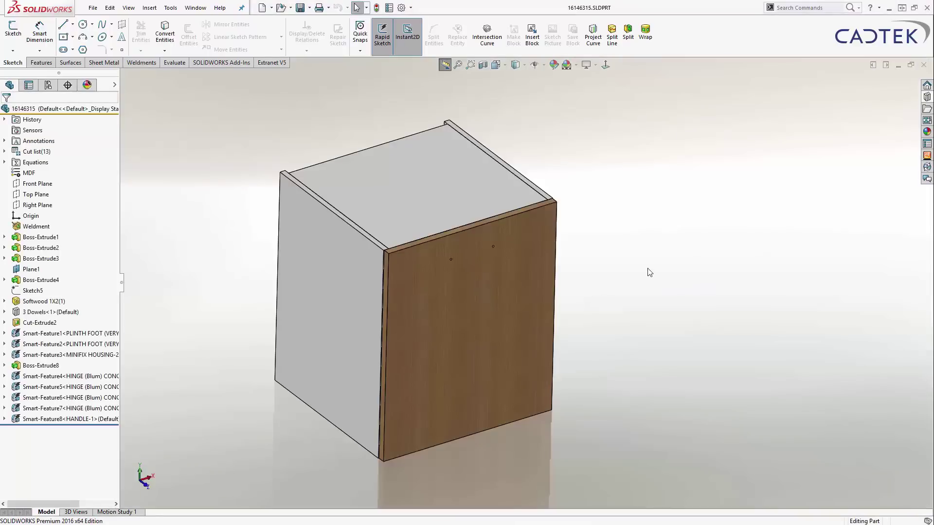
Close the cabinet part and select the cabinet's top panel in the Assem4 assembly.
left_click(927, 65)
middle_click_drag(586, 180, 265, 210)
left_click(544, 300)
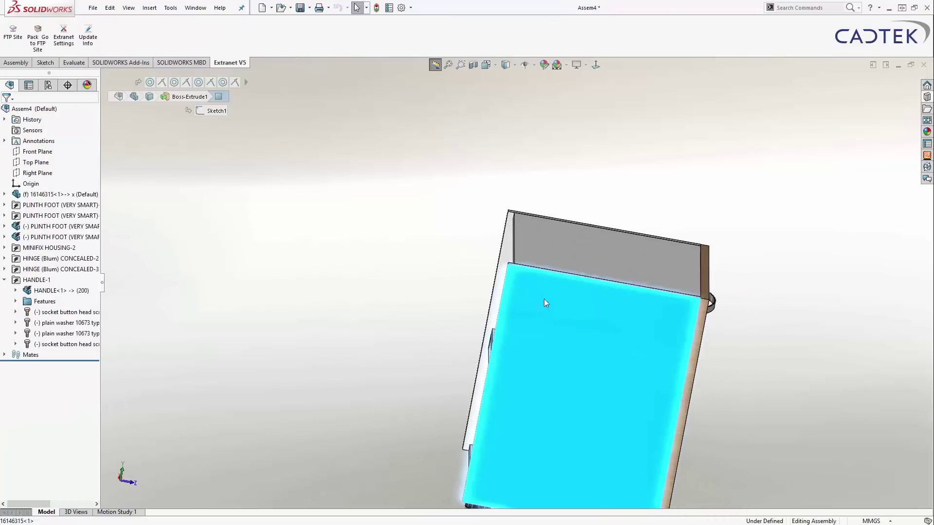
left_click(556, 236)
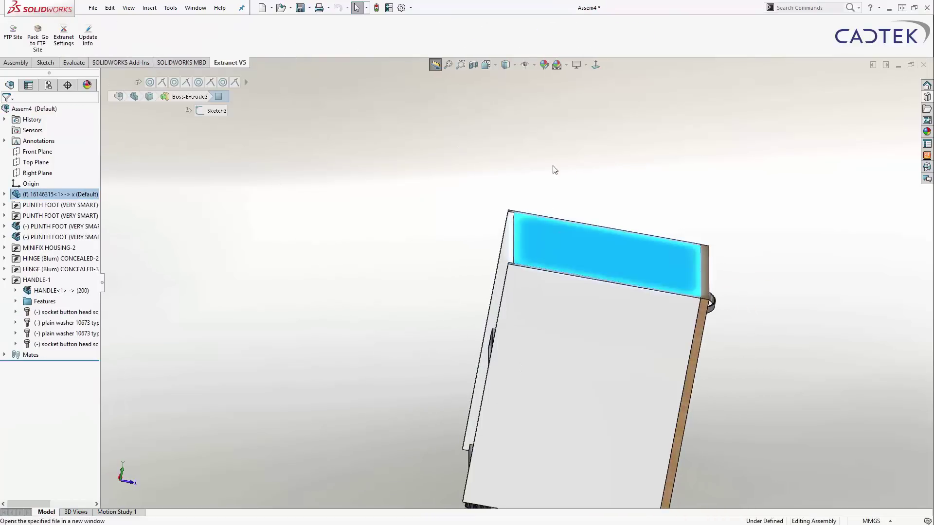
Show the hidden Boss-Extrude2 body under Cut-List-Item2 in the cabinet part, then close it.
left_click(134, 97)
left_click(4, 152)
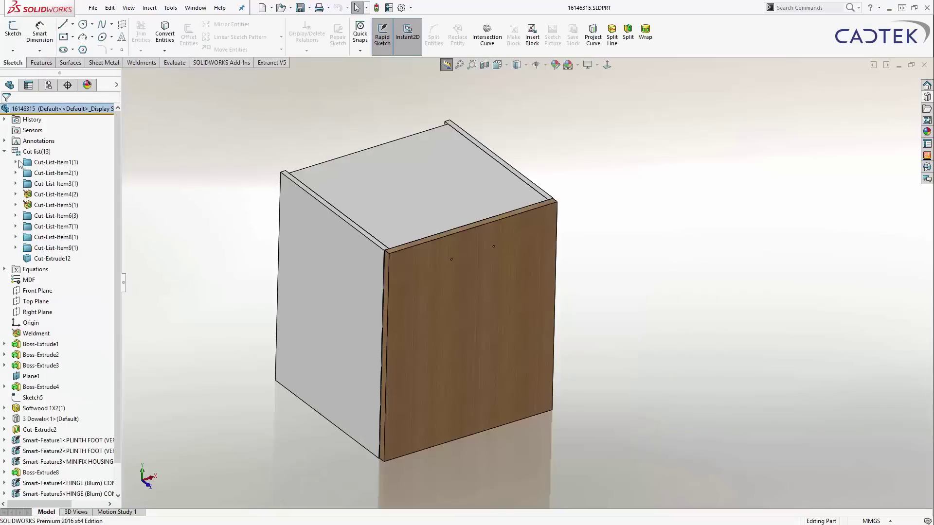
left_click(15, 195)
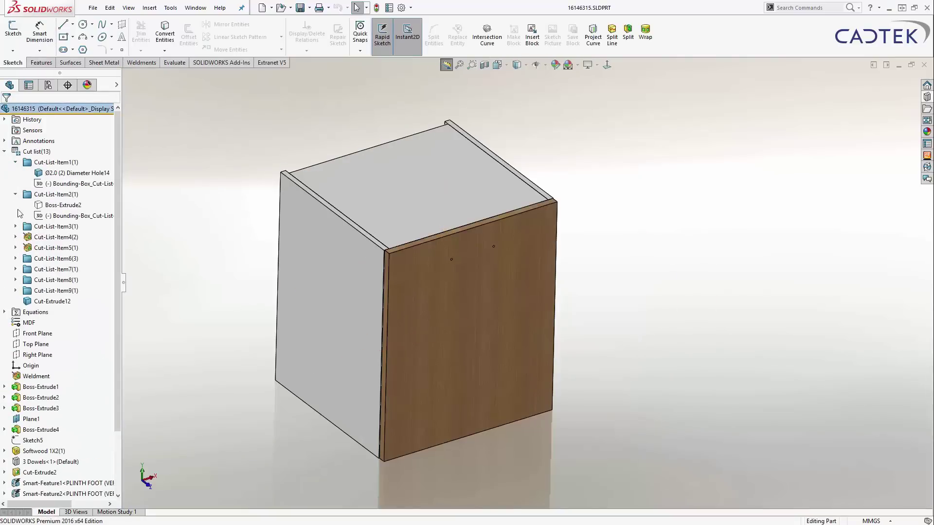
left_click(51, 205)
left_click(55, 194)
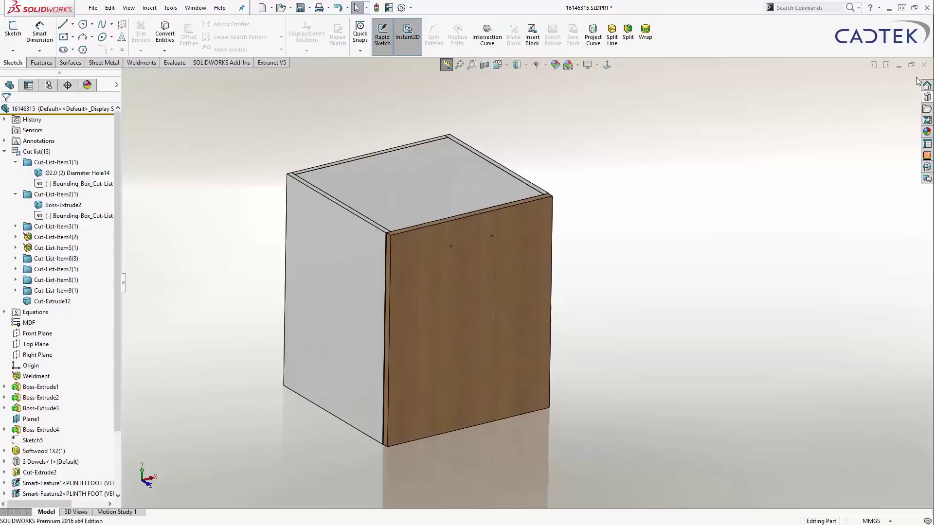
left_click(924, 65)
left_click(448, 265)
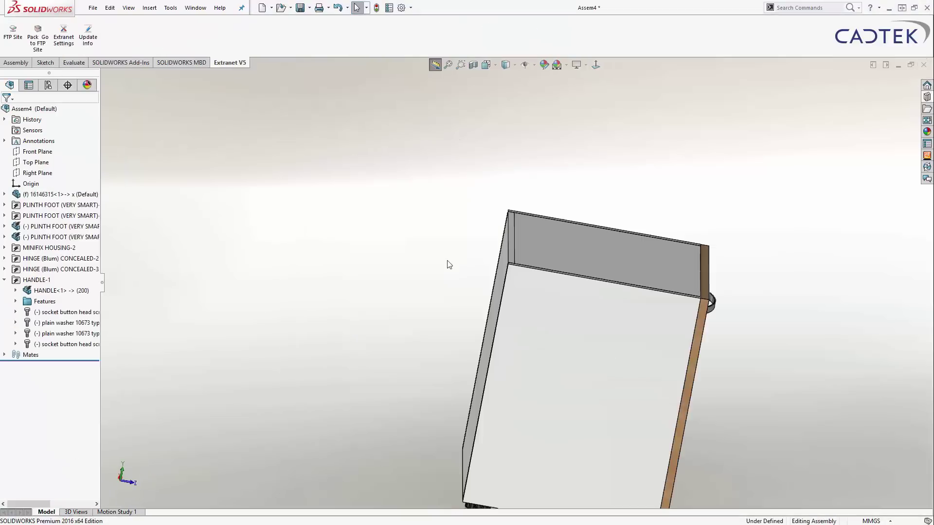